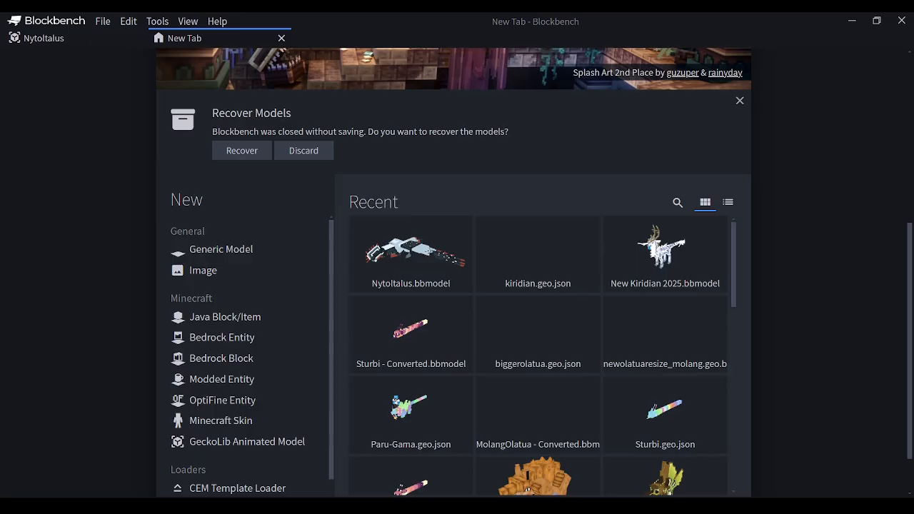
- Create a GeckoLib Animated Model project of type Entity with the project name Tenna
click(268, 443)
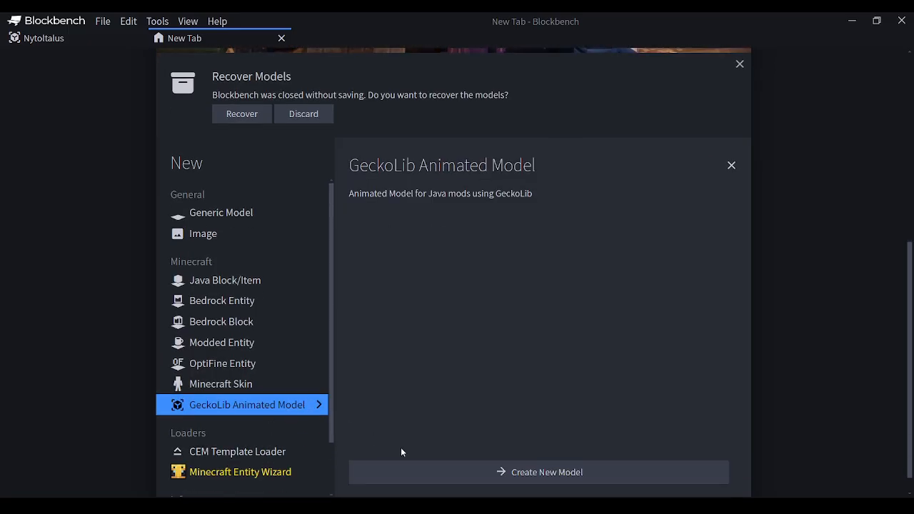
click(432, 472)
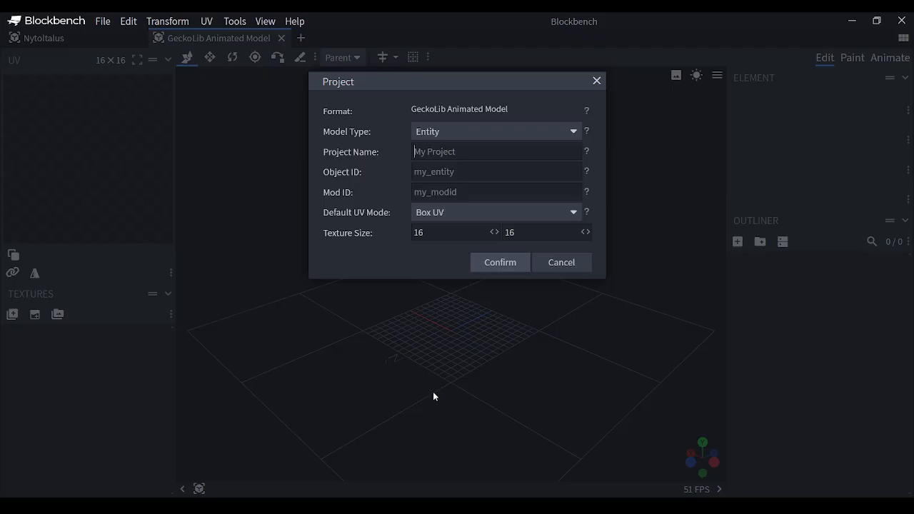
text(Tenna)
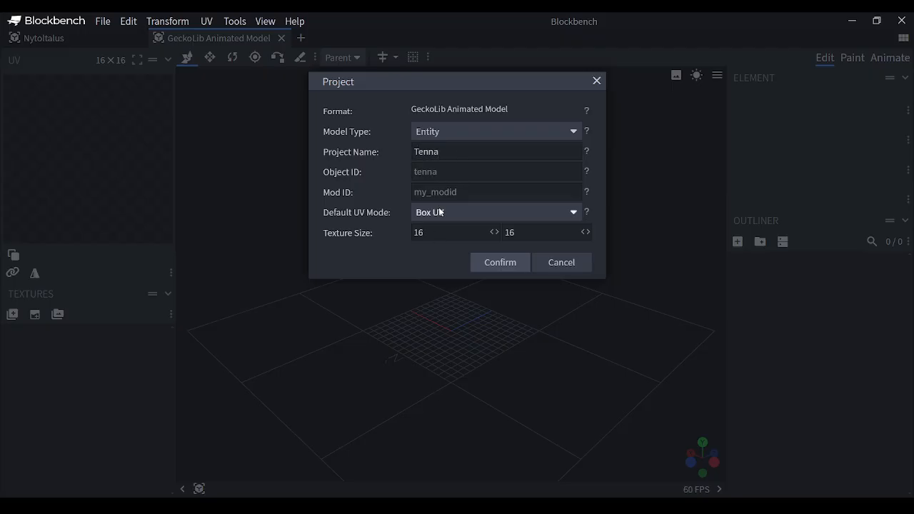
click(439, 211)
click(446, 231)
click(486, 262)
- Insert the reference image from the clipboard, shrink it, and place it in the view's empty upper-left area
right_click(489, 265)
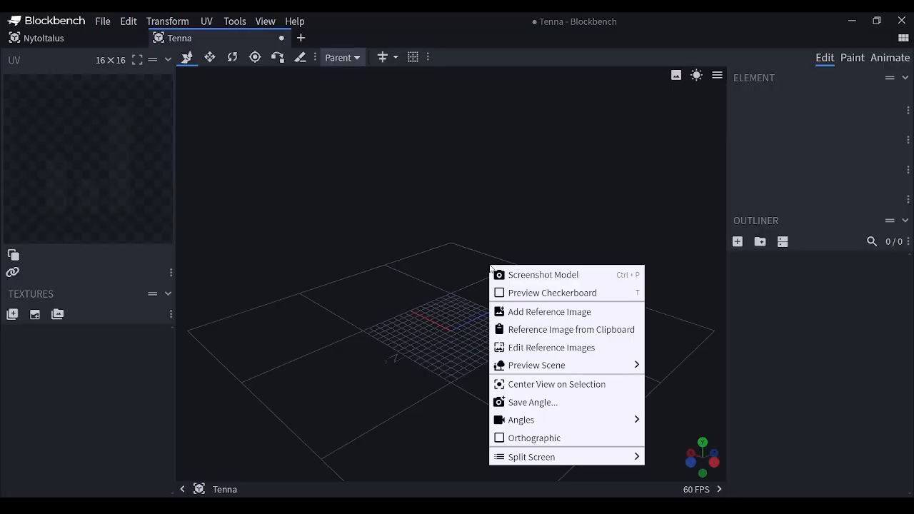
click(534, 330)
click(426, 166)
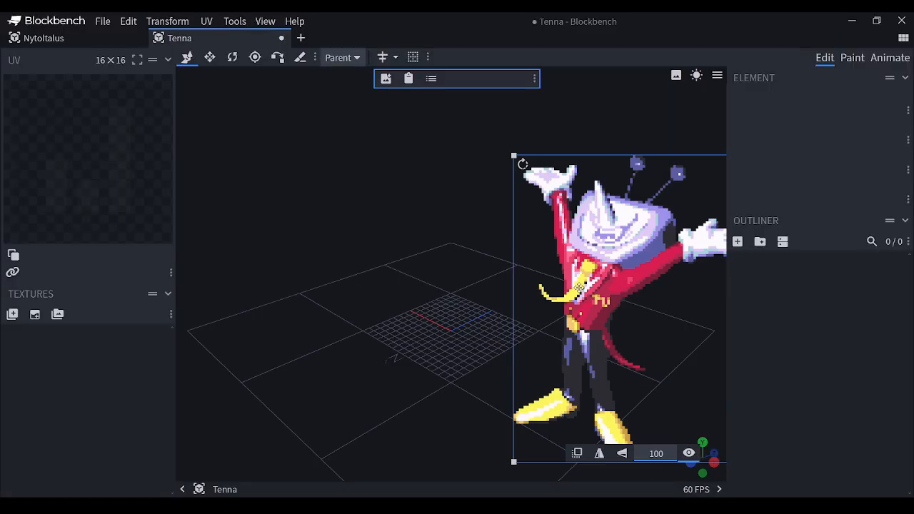
drag(579, 288, 289, 196)
drag(463, 371, 376, 275)
drag(342, 196, 314, 207)
click(367, 211)
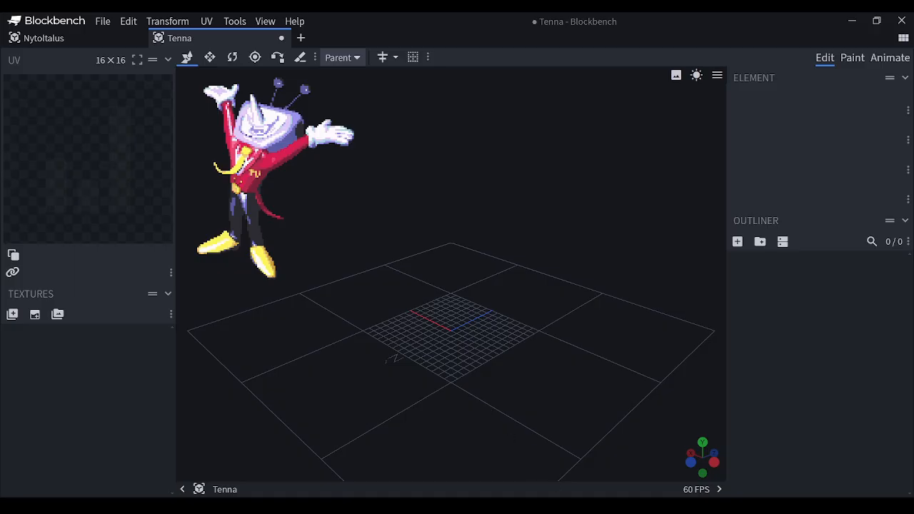
- Add a cube and raise it to a Y position of 8 above the grid centre
click(736, 242)
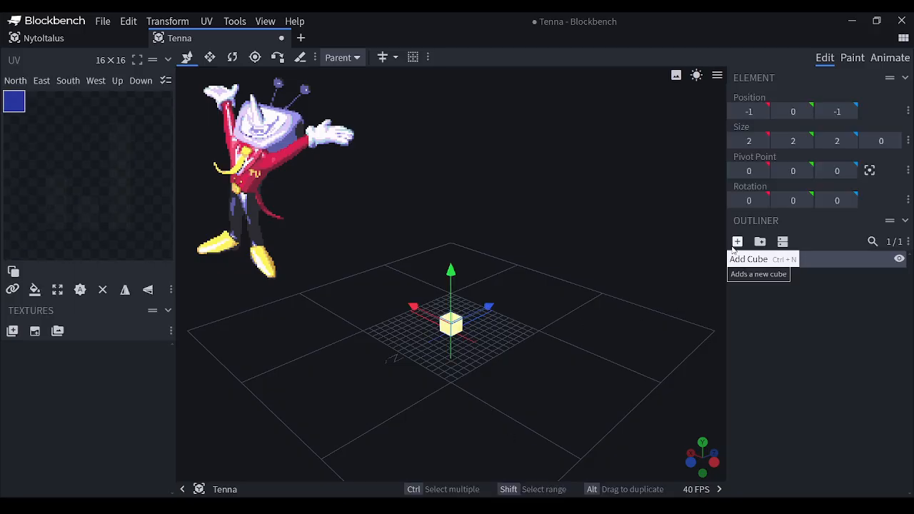
click(876, 21)
click(605, 20)
drag(579, 342, 500, 304)
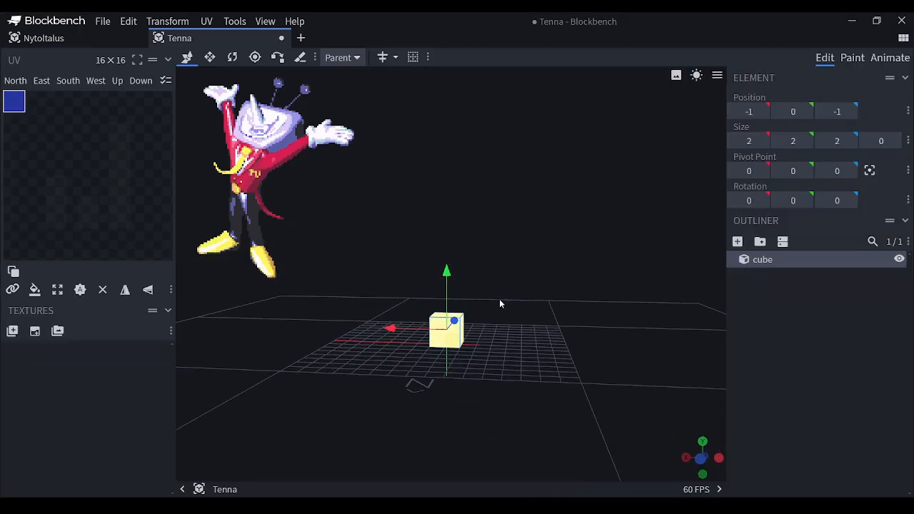
mouse_move(447, 274)
mouse_down()
mouse_move(452, 245)
mouse_move(450, 284)
mouse_move(451, 225)
mouse_move(452, 285)
mouse_up()
right_drag(478, 287, 480, 324)
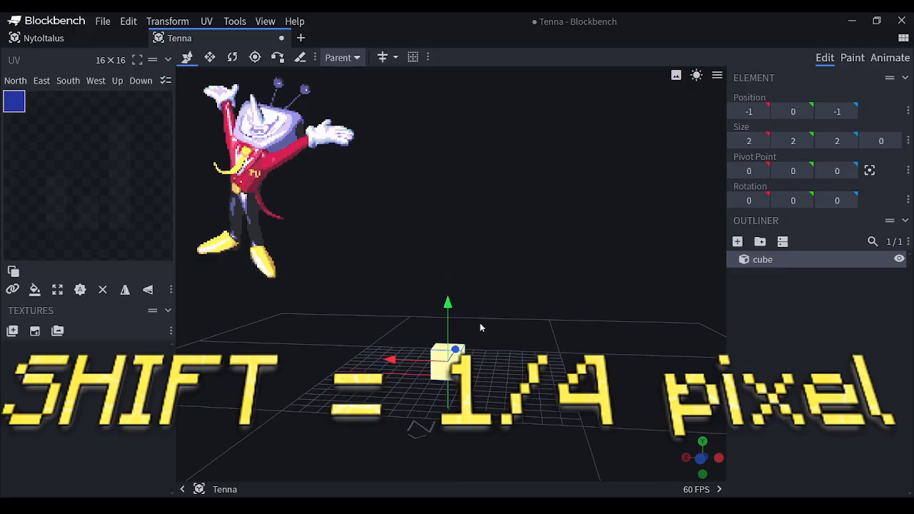
drag(451, 325, 414, 187)
- Resize the cube to 6 wide, 5 high and 4 deep, extending its underside to Y 5
click(209, 57)
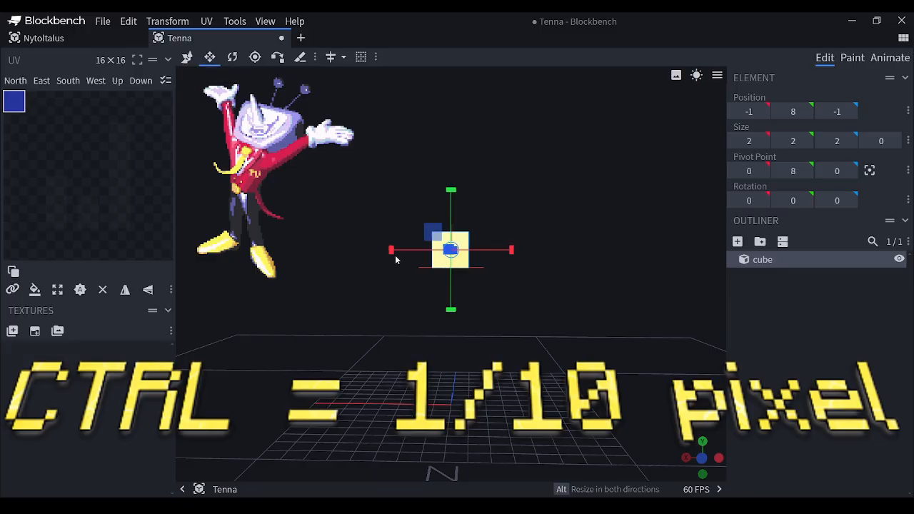
drag(396, 259, 366, 253)
drag(507, 251, 445, 357)
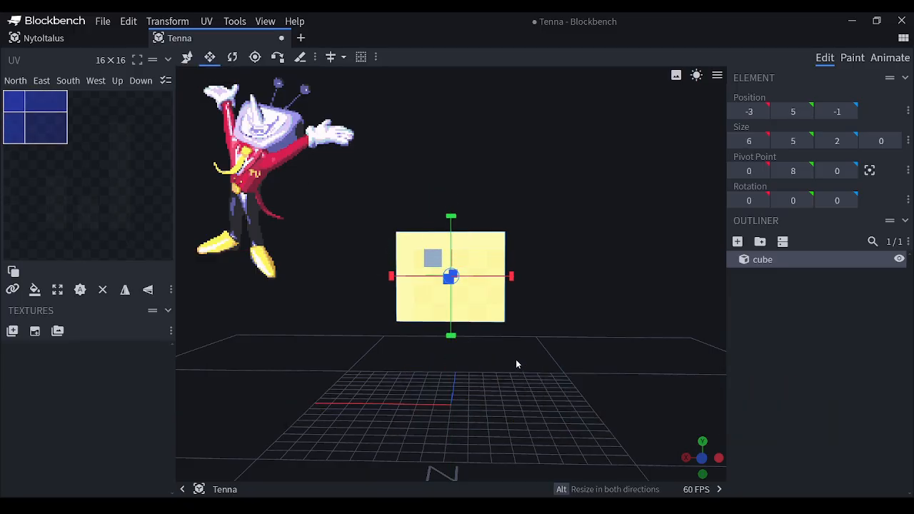
drag(517, 364, 375, 369)
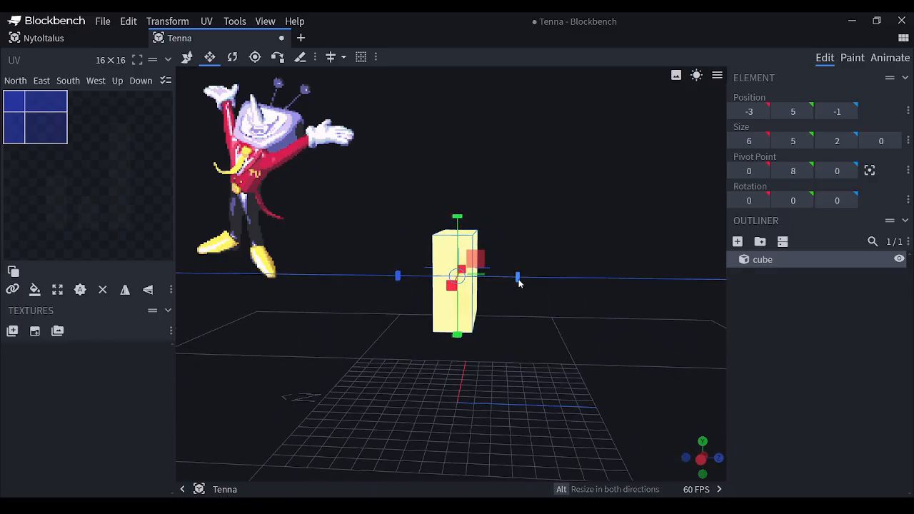
drag(517, 279, 671, 375)
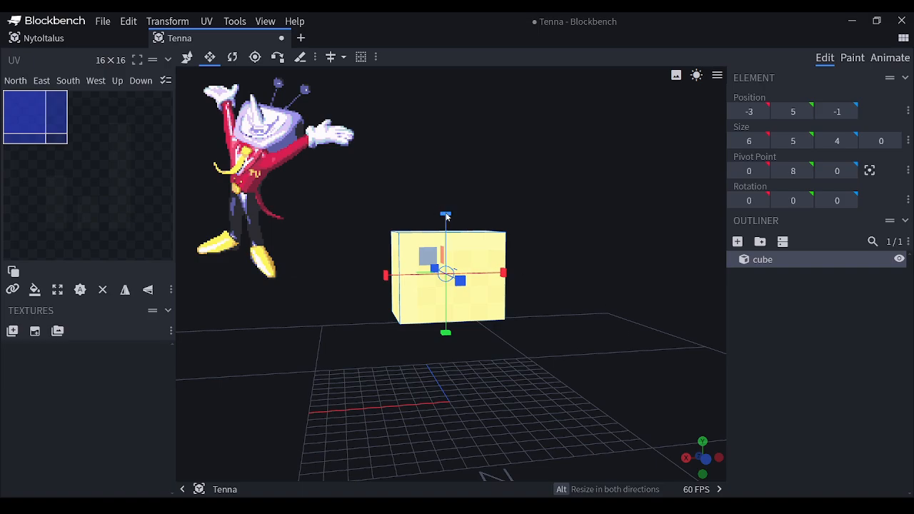
- Enlarge the head cube to 5.6 high and 6.7 wide, keeping its depth at 4
drag(446, 216, 450, 207)
drag(547, 217, 459, 219)
drag(539, 244, 464, 267)
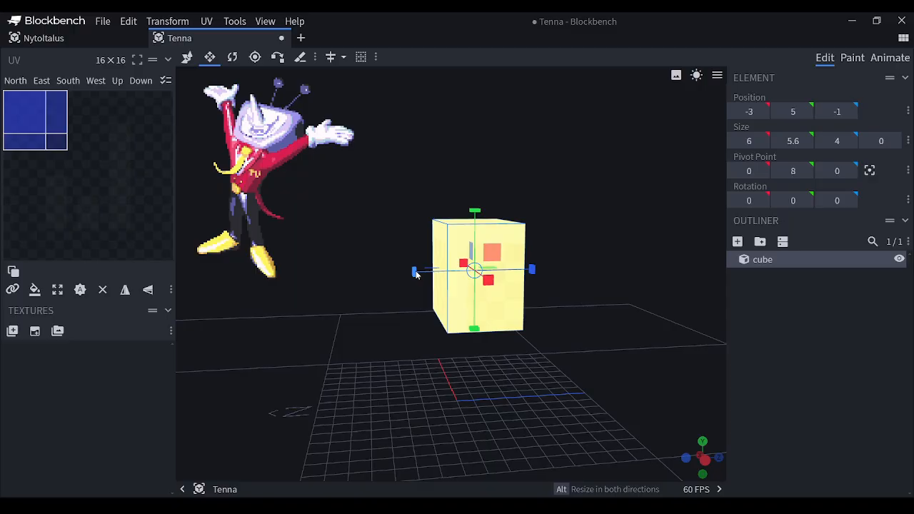
drag(336, 293, 453, 278)
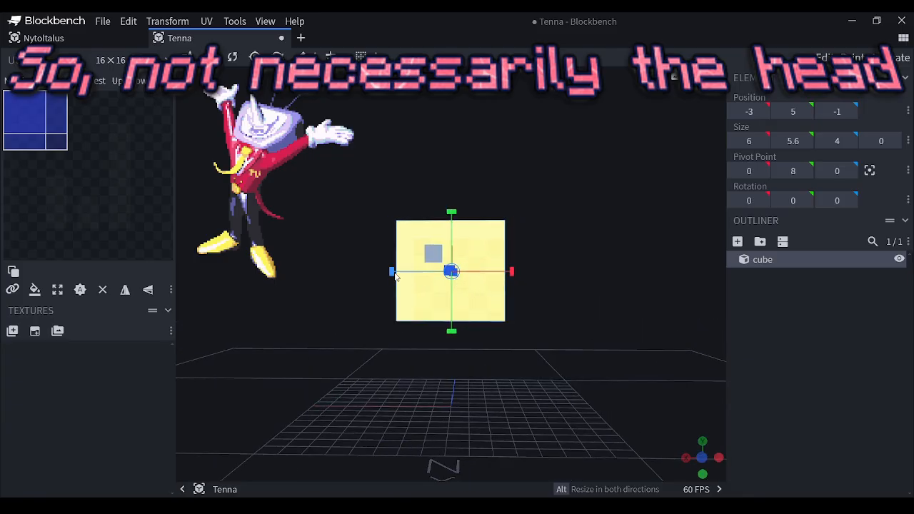
drag(391, 271, 386, 272)
drag(510, 272, 518, 275)
- Duplicate the head cube and move the copy directly beneath it, to Y -0.6, for the body
click(187, 57)
key(ctrl+d)
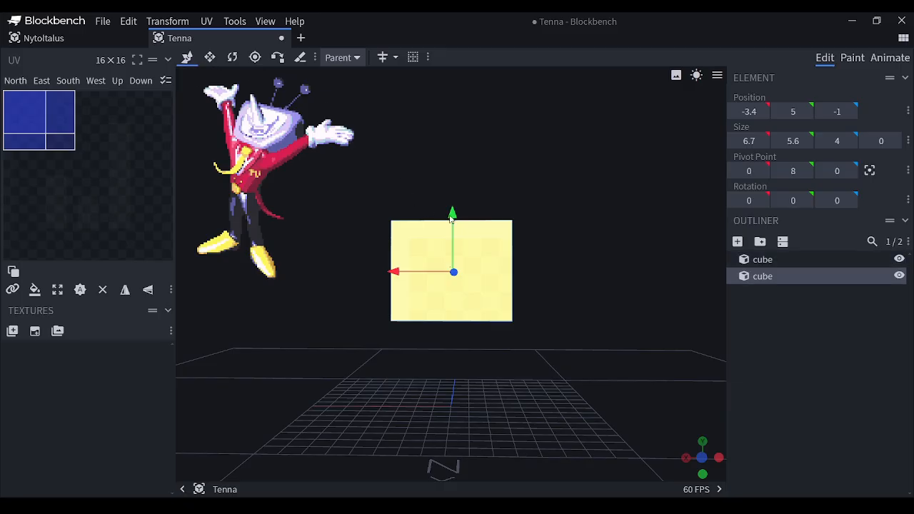
drag(452, 214, 510, 320)
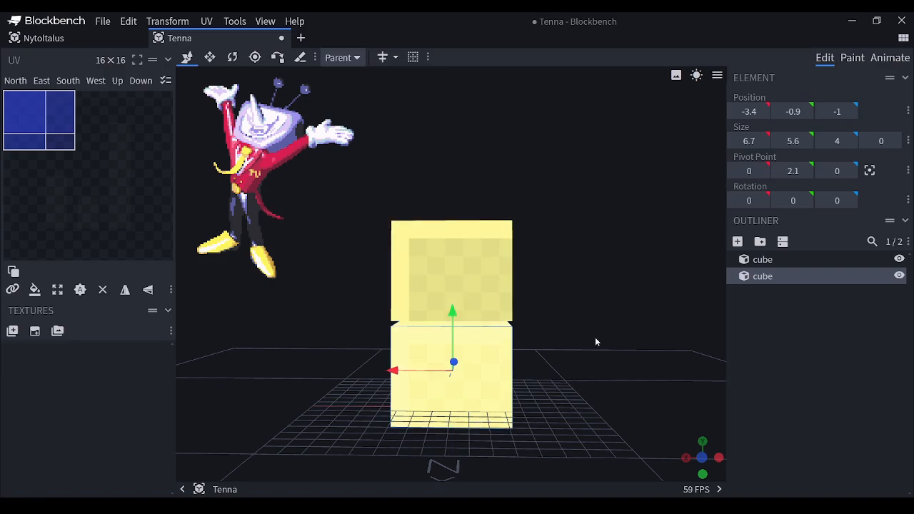
scroll(573, 289, up, 5)
drag(431, 316, 431, 305)
- Shorten the body cube from below to 5 high and narrow it symmetrically to 4.7 wide
click(210, 57)
scroll(261, 185, down, 3)
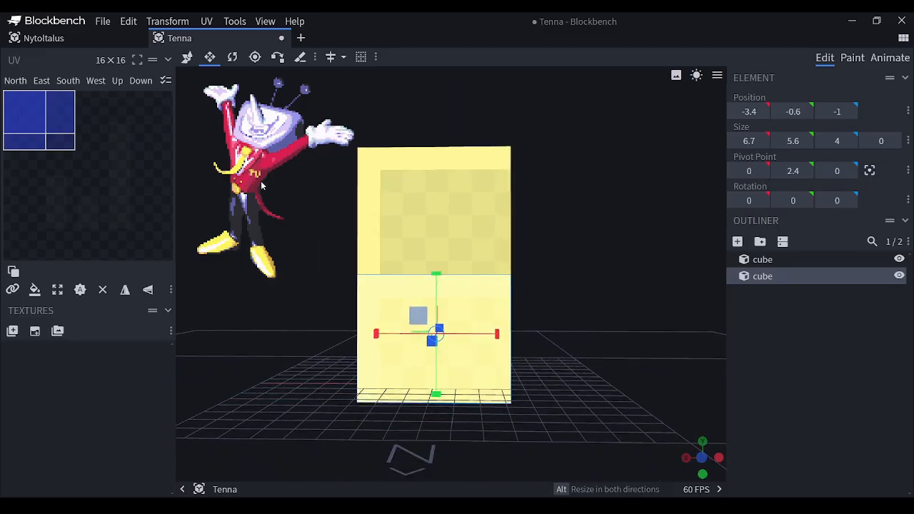
drag(436, 394, 436, 388)
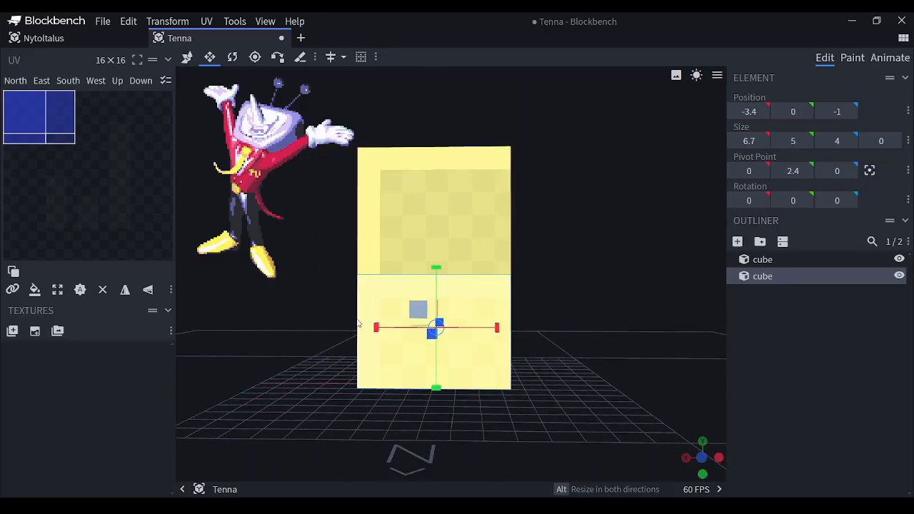
drag(376, 327, 401, 333)
key(ctrl+z)
drag(508, 333, 485, 335)
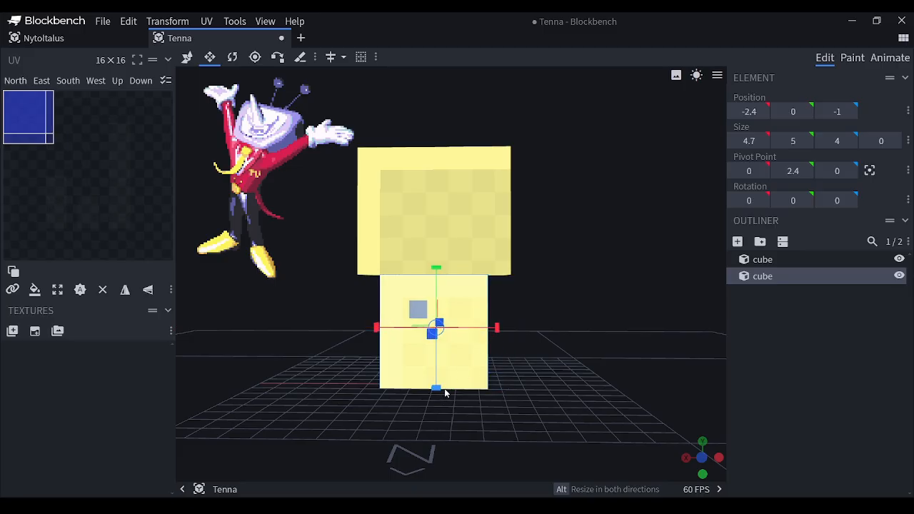
- Select the head cube and try extending its depth to 5
drag(534, 381, 404, 378)
click(495, 238)
drag(542, 213, 566, 221)
mouse_move(594, 263)
mouse_down()
mouse_move(569, 272)
mouse_move(583, 269)
mouse_up()
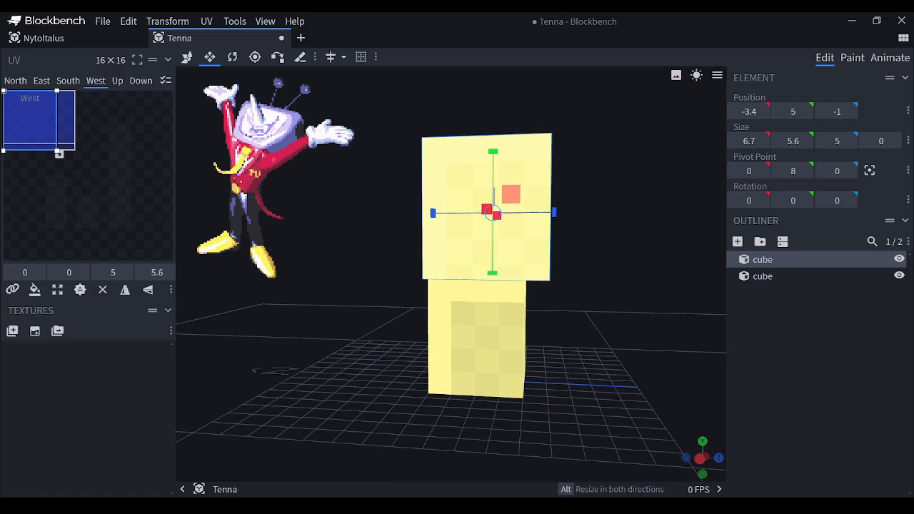
key(ctrl+z)
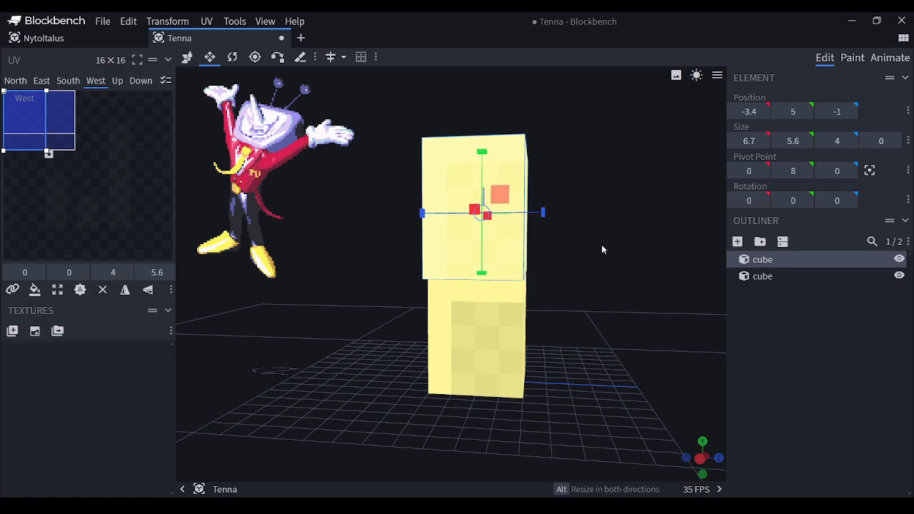
- Duplicate the head cube and shift the copy backward to a Z position of 1.6
click(187, 57)
key(ctrl+d)
drag(543, 212, 596, 217)
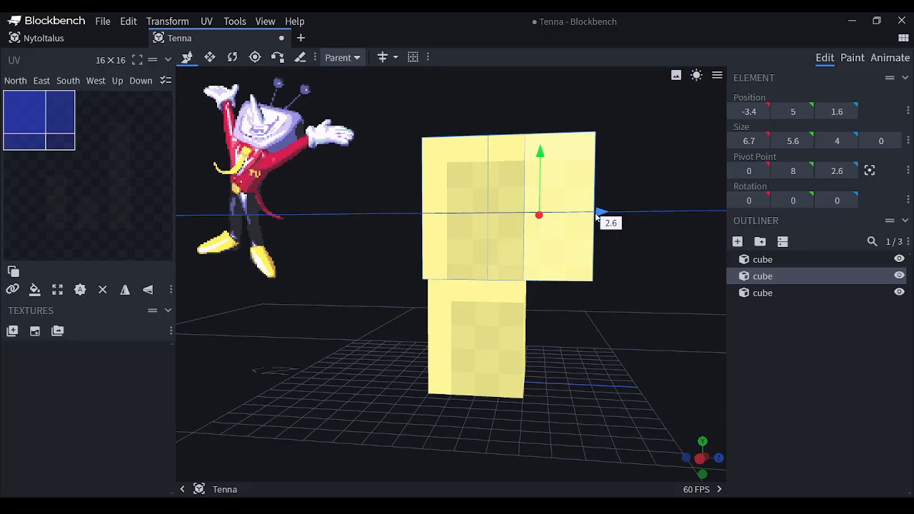
- Shrink the rear head copy to 5.7 × 5.1 × 2.6 so it sits inset from the head's edges
click(210, 57)
drag(532, 277, 535, 268)
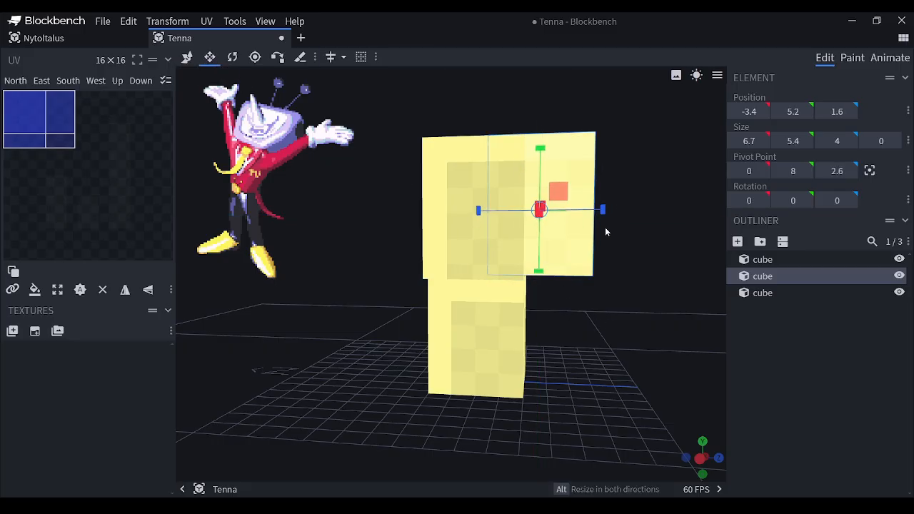
drag(602, 211, 579, 212)
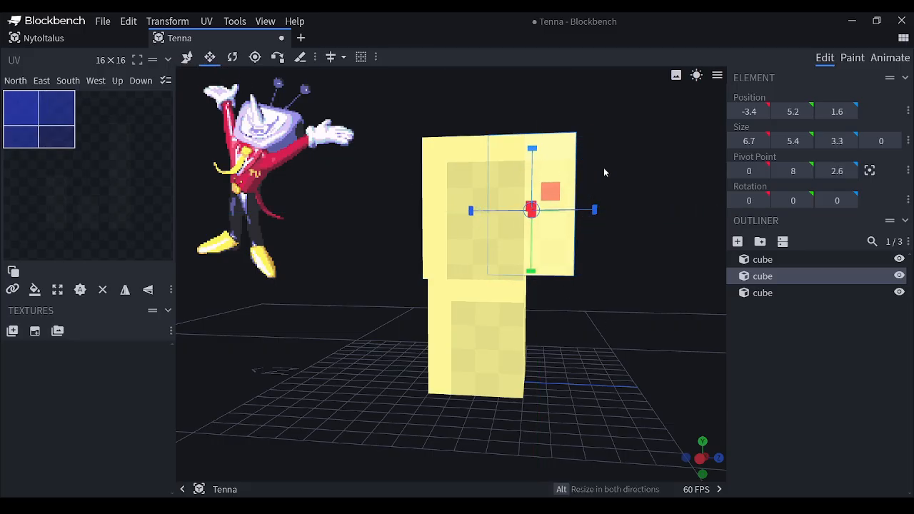
drag(604, 170, 462, 187)
drag(516, 216, 504, 217)
drag(386, 217, 400, 220)
drag(408, 226, 486, 236)
drag(536, 152, 539, 161)
drag(588, 198, 617, 203)
drag(528, 276, 529, 273)
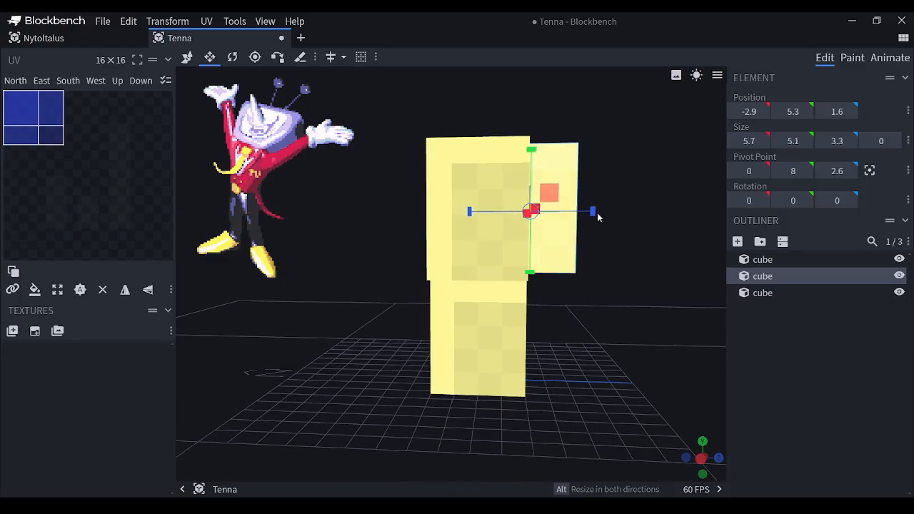
drag(596, 213, 581, 217)
- Select all three cubes and raise them together by 3 units
drag(600, 330, 702, 345)
key(ctrl+a)
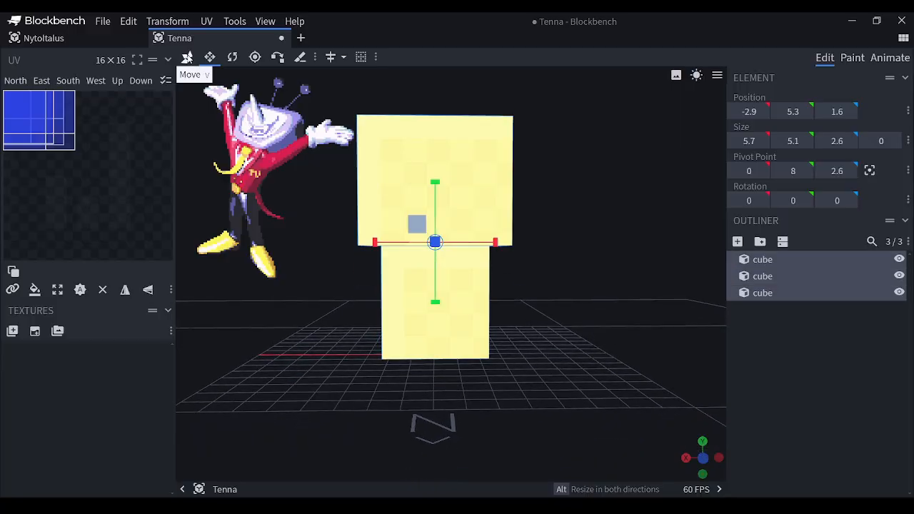
click(187, 57)
drag(437, 190, 436, 158)
- Duplicate the body cube and lower the copy 5 units to Y -2, directly below the body
drag(558, 281, 464, 359)
click(487, 318)
right_drag(578, 381, 539, 342)
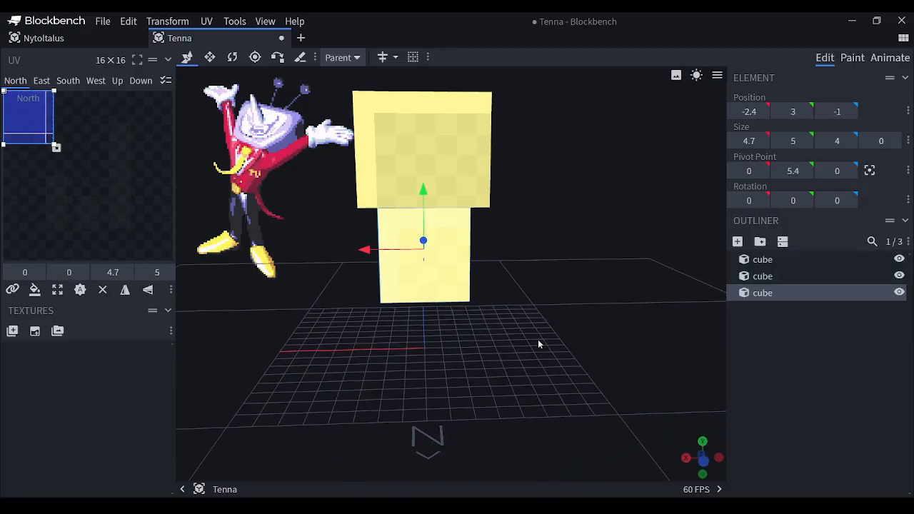
scroll(539, 341, up, 2)
key(ctrl+d)
drag(395, 175, 410, 295)
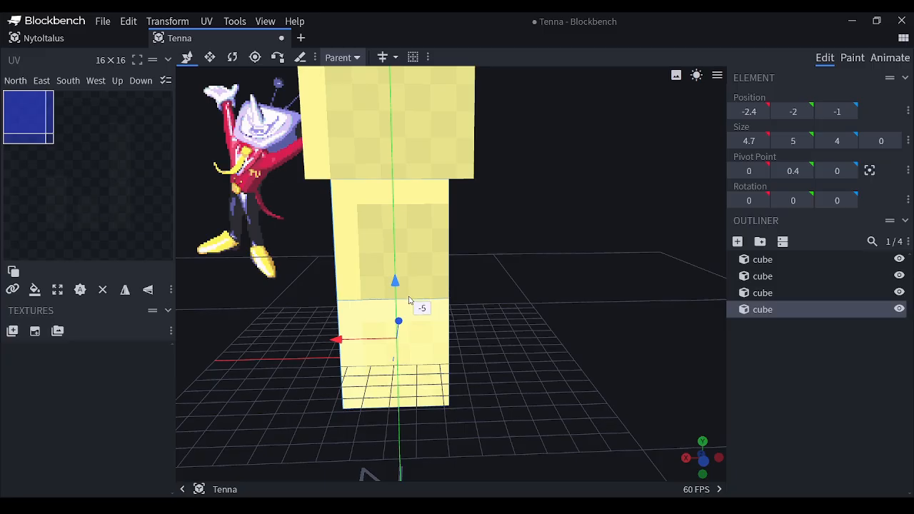
- Resize the lowest cube into a single leg 2 wide, 3.1 high and 2.8 deep
drag(341, 345, 401, 356)
drag(642, 382, 540, 362)
mouse_move(428, 360)
mouse_down()
mouse_move(451, 361)
mouse_move(436, 364)
mouse_up()
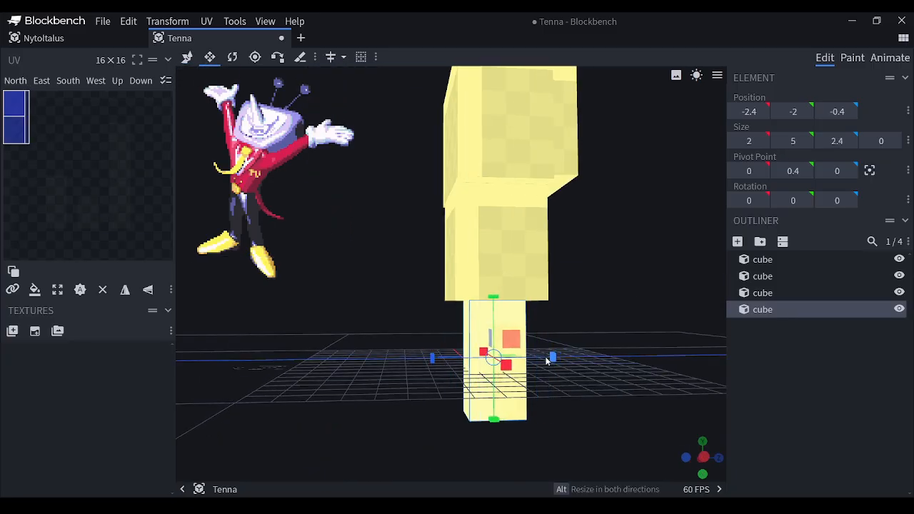
drag(548, 360, 558, 361)
drag(571, 382, 652, 380)
drag(444, 421, 474, 379)
- Raise all four cubes by 0.6 and lengthen the leg cube downward to 3.2 high
scroll(514, 396, down, 4)
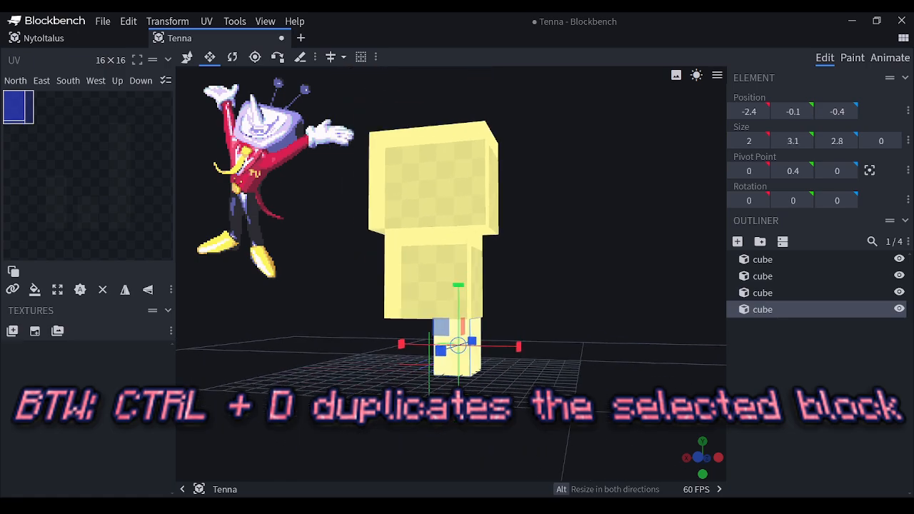
key(ctrl+a)
click(187, 58)
drag(454, 222, 454, 212)
click(454, 328)
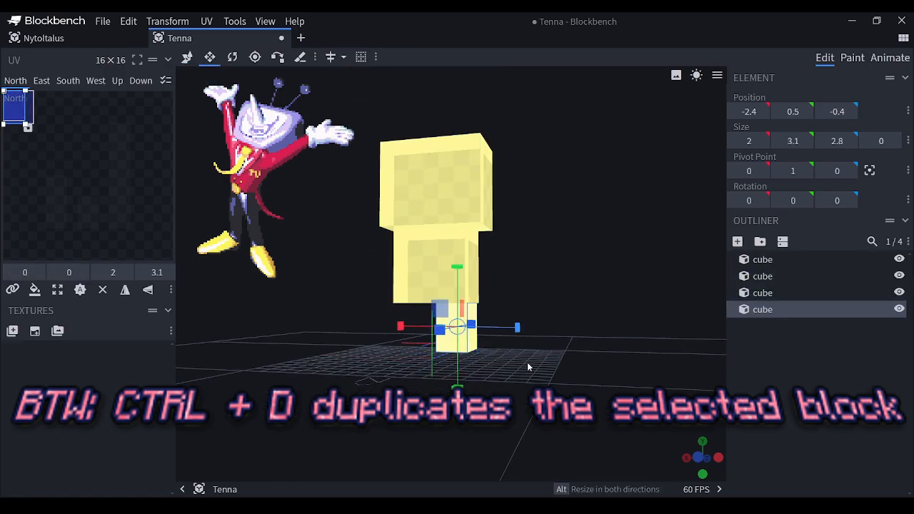
scroll(529, 367, up, 3)
drag(445, 372, 451, 376)
- Duplicate the leg cube and reshape the copy into a flat foot, 2.2 × 0.9 × 4.3, at the leg's base with its underside at Y 0
key(ctrl+d)
key(v)
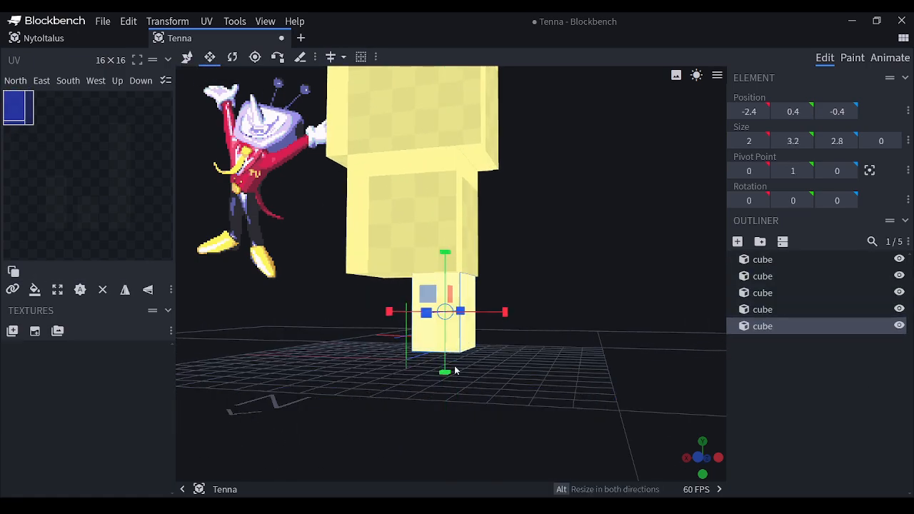
drag(444, 263, 399, 412)
alt+drag(515, 379, 523, 389)
drag(566, 364, 389, 359)
drag(604, 412, 713, 421)
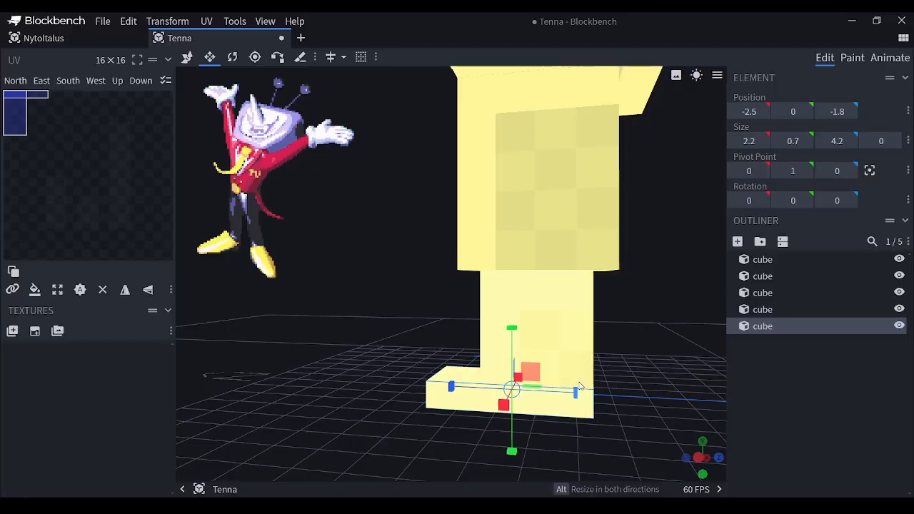
drag(577, 394, 745, 399)
drag(449, 316, 449, 309)
mouse_move(531, 350)
mouse_down()
mouse_move(475, 329)
mouse_move(593, 324)
mouse_move(531, 347)
mouse_up()
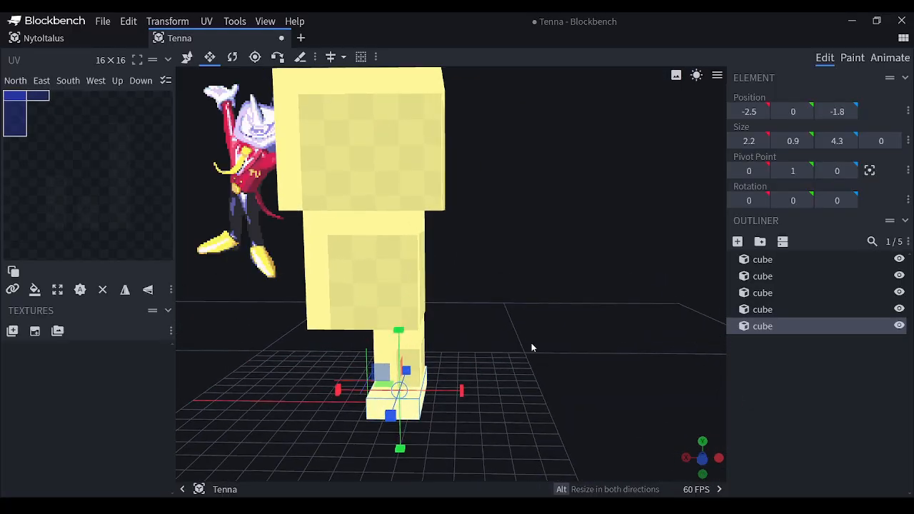
- Duplicate the body cube and reshape the copy into a horizontal arm beside the body, 5 wide, 2.4 high and 2 deep
click(421, 365)
click(378, 285)
key(ctrl+d)
click(210, 57)
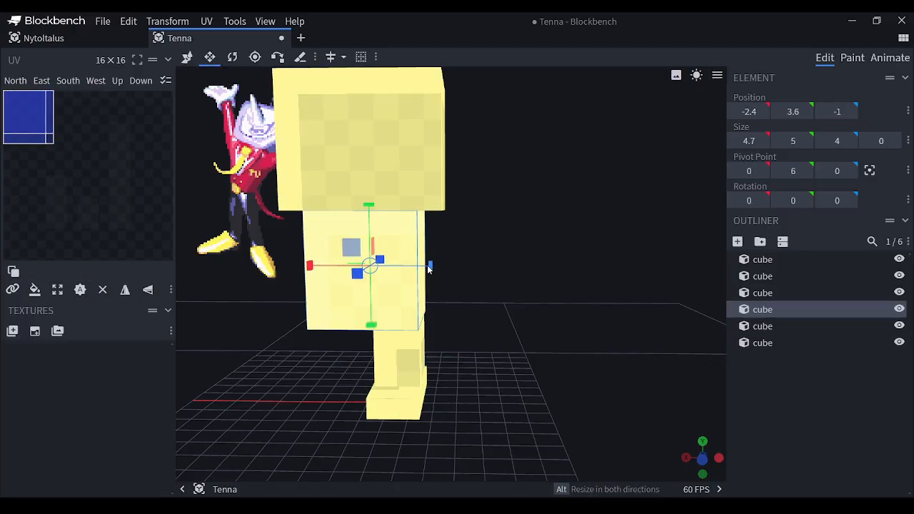
drag(430, 267, 544, 269)
drag(426, 325, 427, 280)
drag(465, 323, 375, 333)
drag(557, 245, 549, 249)
drag(428, 245, 474, 251)
drag(429, 187, 430, 195)
drag(430, 304, 429, 298)
drag(372, 249, 468, 274)
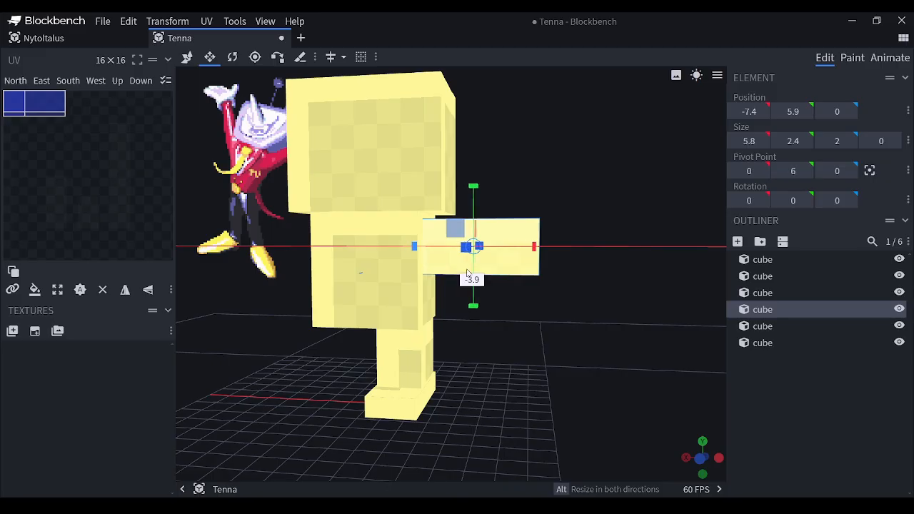
- Shorten the arm cube to 4 wide by pulling in its outer end to X -6.4
drag(520, 304, 536, 310)
right_drag(536, 310, 621, 319)
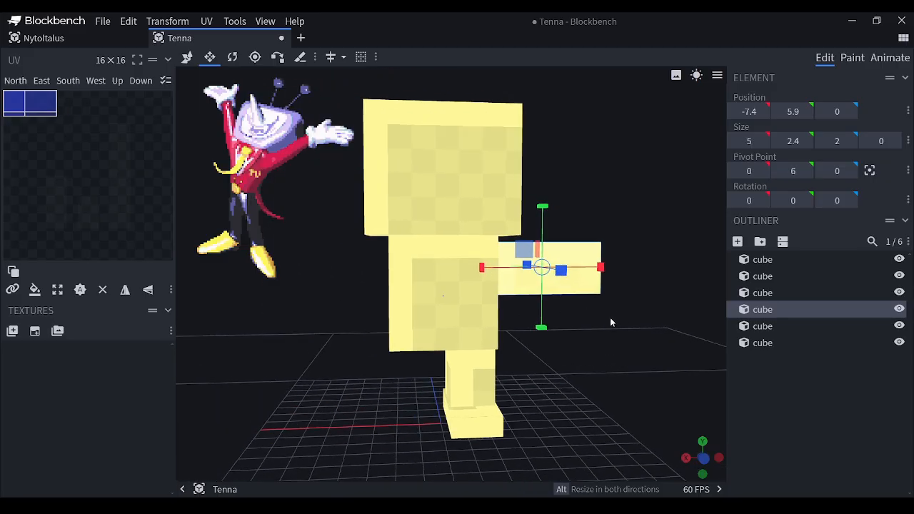
drag(611, 323, 557, 342)
drag(572, 273, 564, 274)
- Duplicate the arm cube and reshape the copy into a slightly thicker hand at its outer end, 1.8 × 2.6 × 2.2
right_drag(564, 282, 529, 295)
key(ctrl+d)
click(209, 57)
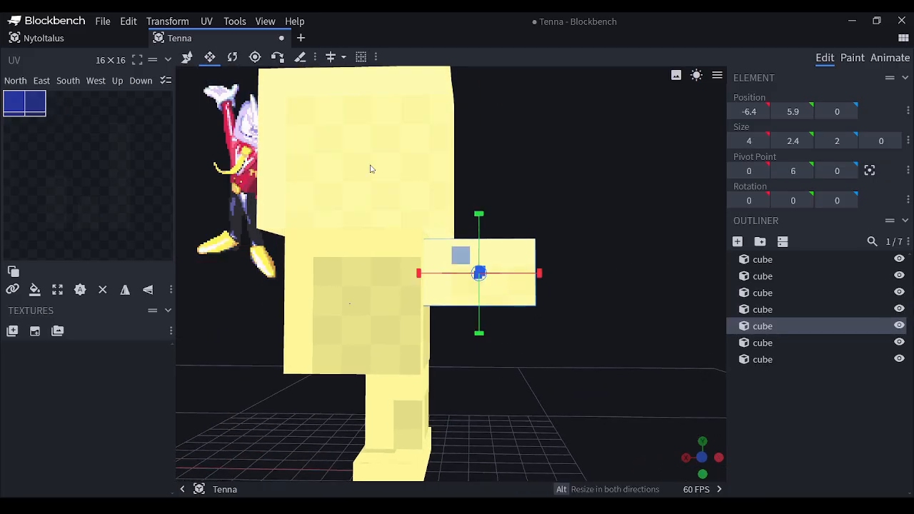
drag(539, 274, 567, 289)
drag(431, 274, 522, 292)
drag(534, 216, 535, 212)
drag(574, 316, 501, 335)
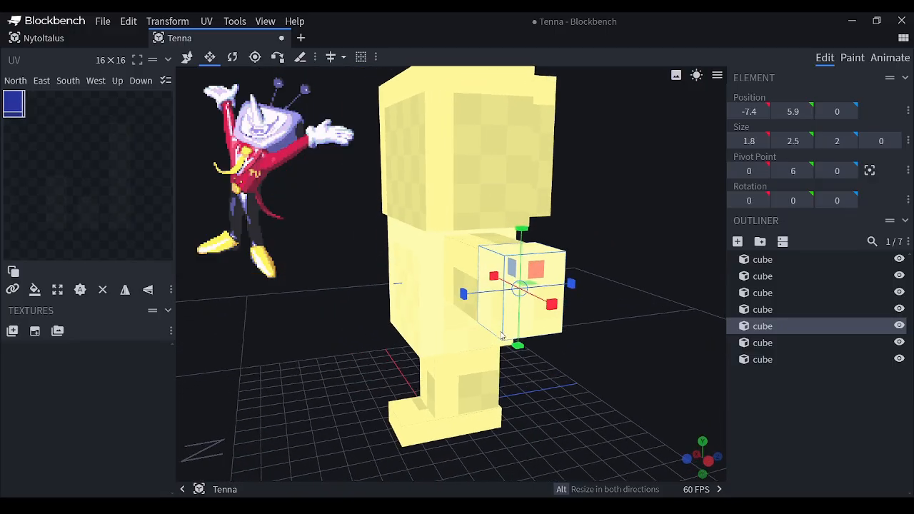
drag(463, 301, 459, 301)
drag(517, 364, 555, 316)
drag(557, 378, 599, 426)
- Slim the arm cube to 2.1 high with its underside at Y 6.1
scroll(574, 370, down, 4)
right_drag(574, 370, 504, 351)
scroll(500, 346, up, 4)
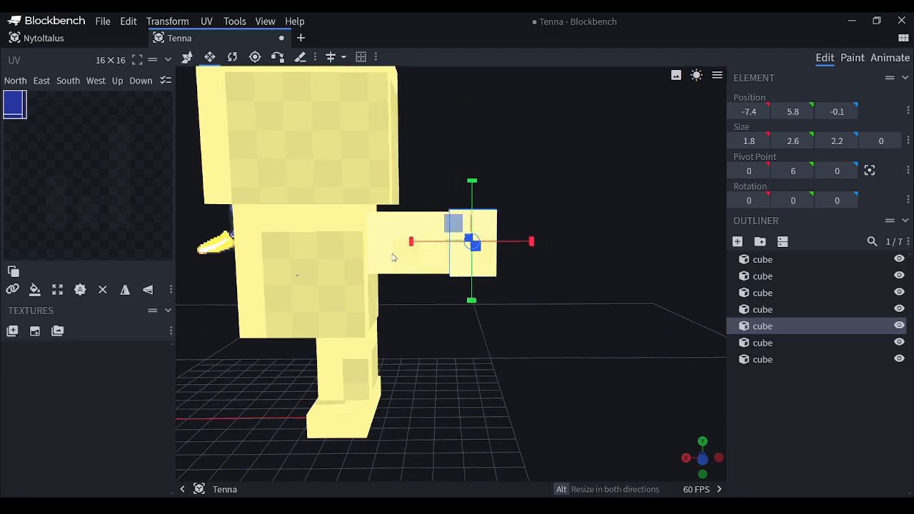
click(396, 254)
right_drag(432, 337, 488, 339)
scroll(488, 339, up, 2)
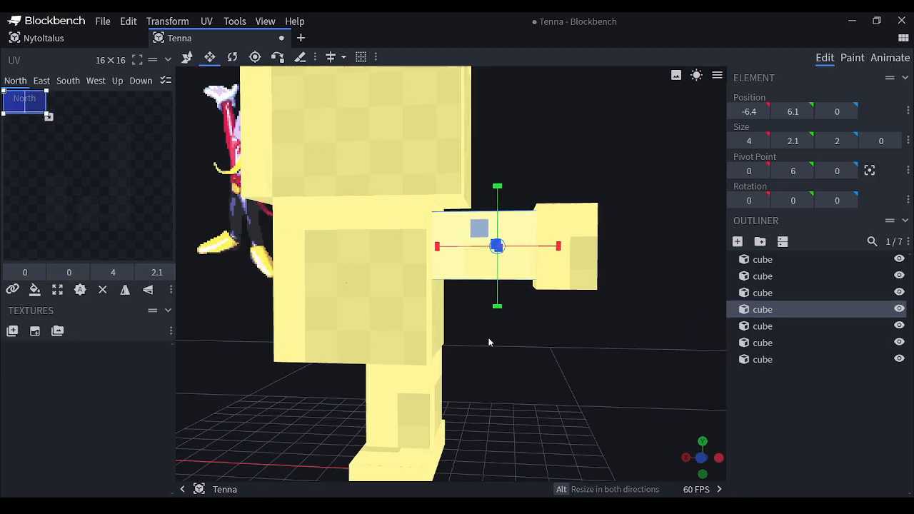
- Duplicate the body cube, center the copy's pivot and tilt the copy -17.5 degrees around X
mouse_move(488, 339)
mouse_down()
mouse_move(510, 346)
mouse_move(489, 319)
mouse_move(489, 329)
mouse_up()
scroll(510, 346, down, 4)
right_drag(489, 331, 515, 336)
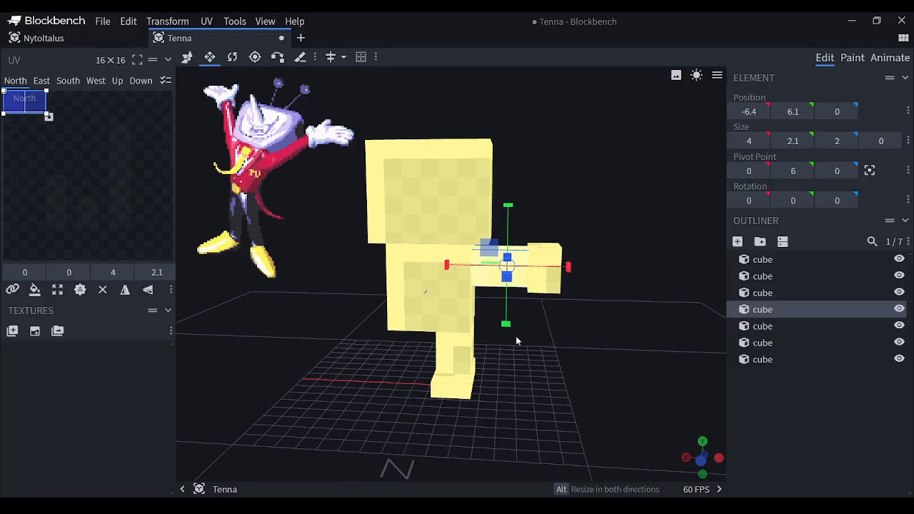
drag(516, 336, 329, 330)
click(510, 302)
key(ctrl+d)
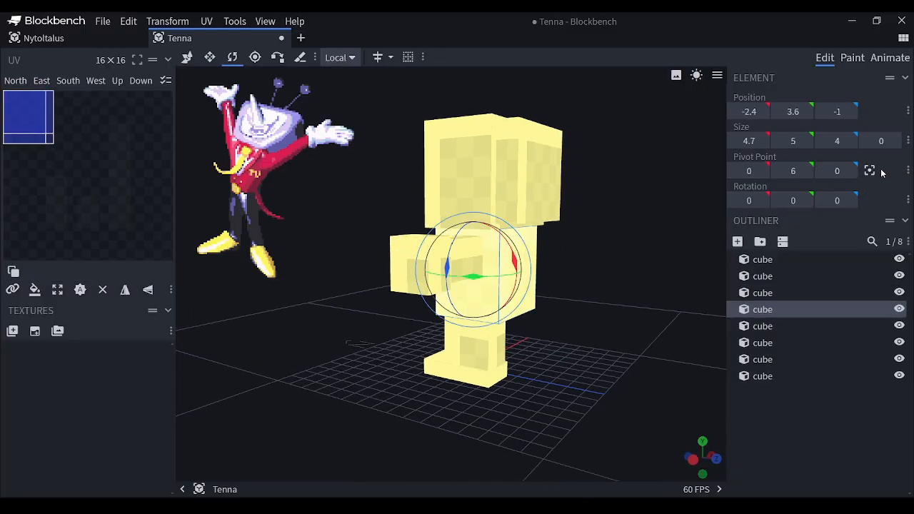
click(868, 170)
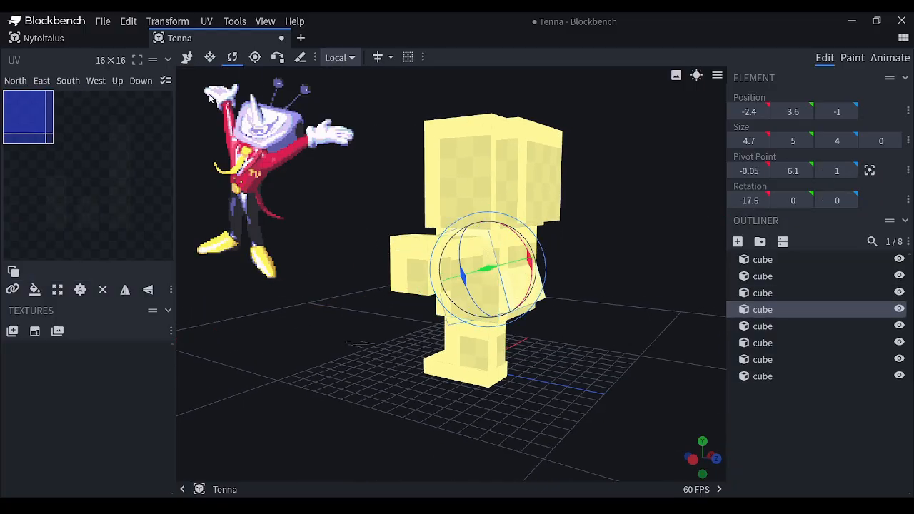
- Reshape the tilted copy into a thin, narrow coat tail hanging down behind the body and leg
click(210, 58)
drag(504, 329, 519, 383)
drag(447, 309, 502, 318)
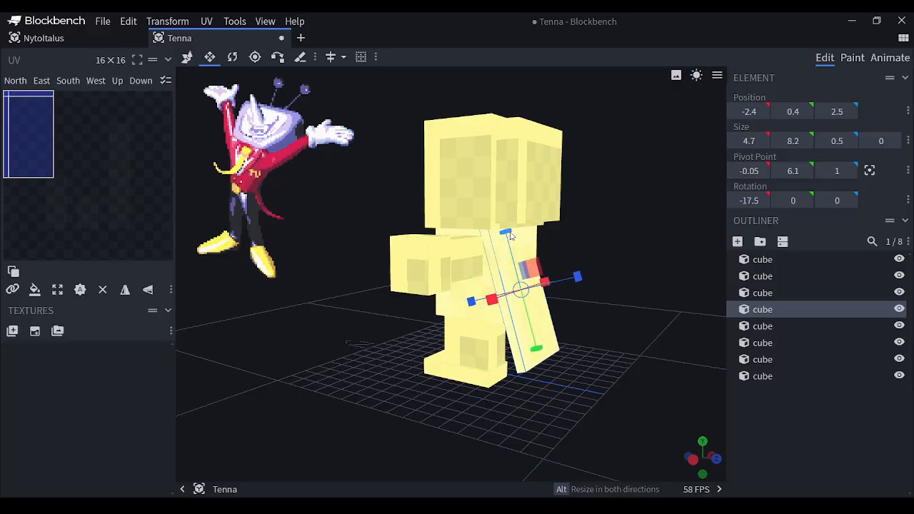
drag(509, 234, 528, 312)
drag(587, 316, 572, 321)
scroll(563, 336, up, 3)
right_drag(598, 389, 524, 327)
drag(524, 326, 464, 317)
scroll(485, 307, up, 3)
drag(501, 250, 401, 261)
- Duplicate the body cube and reduce the copy to a front chest plate 4.7 wide, 2.1 high and 0.4 deep
drag(342, 327, 541, 338)
scroll(541, 338, up, 2)
right_drag(542, 338, 628, 399)
click(447, 214)
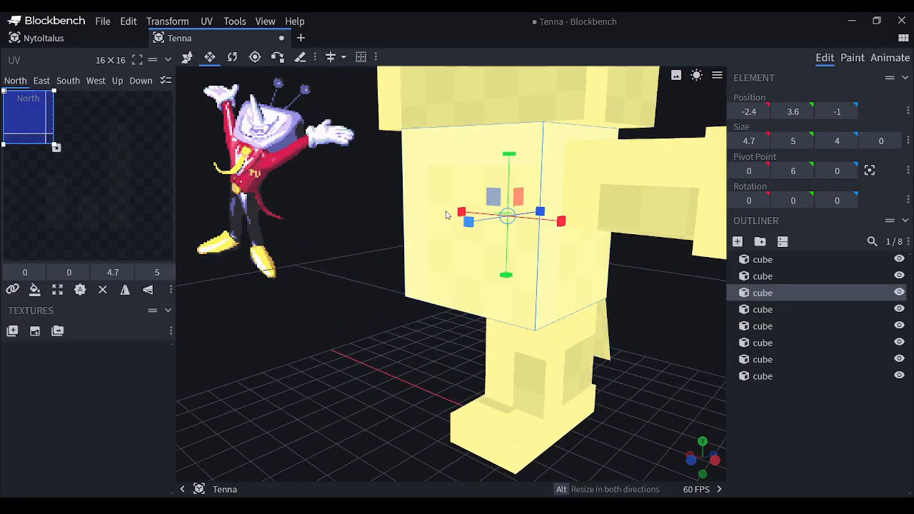
key(ctrl+d)
drag(468, 221, 463, 224)
drag(503, 275, 500, 178)
drag(559, 170, 434, 196)
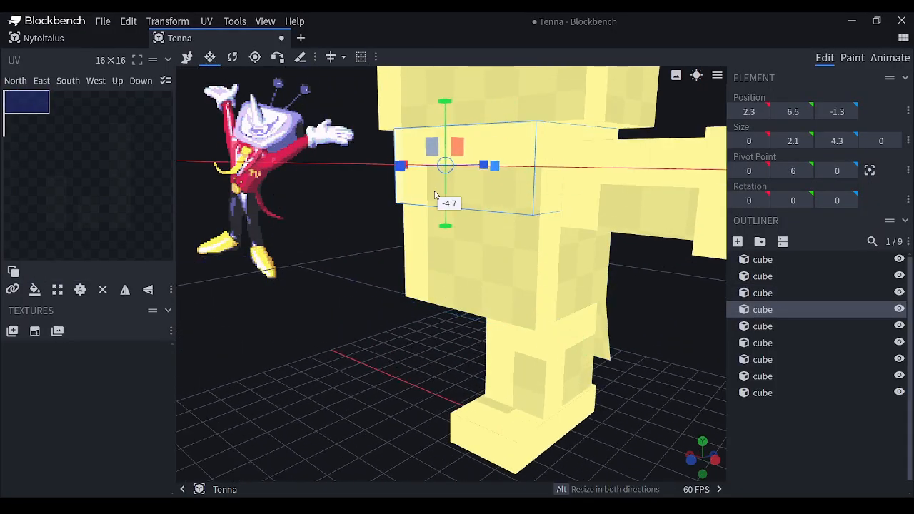
key(ctrl+z)
drag(318, 336, 292, 341)
drag(517, 186, 388, 242)
drag(365, 268, 446, 237)
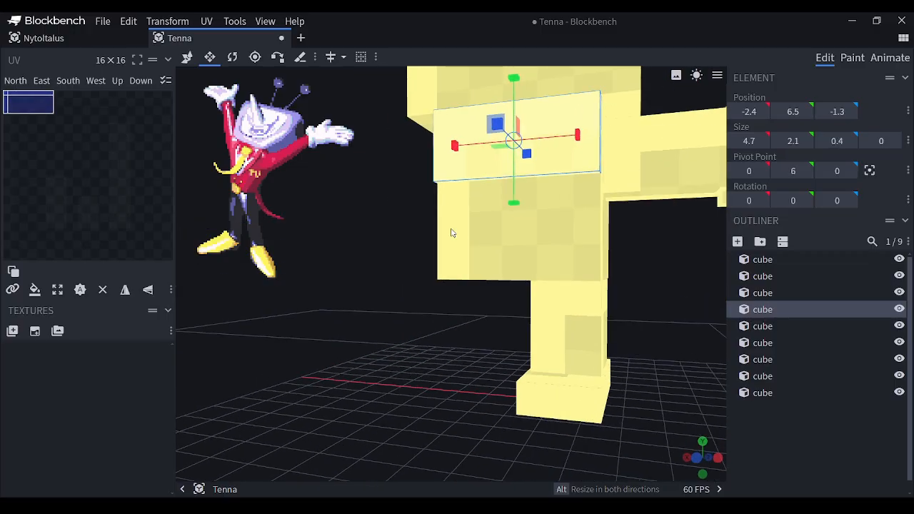
- Shrink the chest plate to a 1.3-wide tie knot directly under the head and turn on viewport shading
drag(578, 135, 540, 147)
drag(430, 152, 489, 159)
drag(515, 203, 531, 168)
drag(361, 251, 385, 259)
scroll(386, 259, up, 3)
right_drag(385, 259, 267, 339)
click(696, 75)
- Duplicate the tie knot and reshape the copy into a narrower strip beneath it, 0.9 wide and 0.2 deep
right_drag(643, 151, 608, 164)
drag(607, 159, 534, 152)
right_drag(534, 151, 615, 136)
key(ctrl+d)
drag(442, 220, 447, 305)
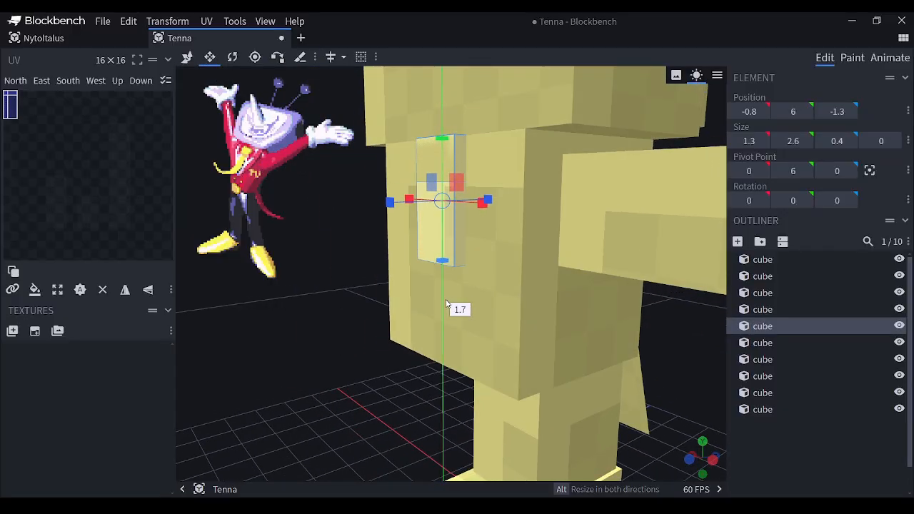
drag(330, 223, 308, 222)
drag(425, 162, 429, 167)
drag(478, 222, 472, 221)
drag(370, 226, 376, 226)
drag(321, 303, 402, 311)
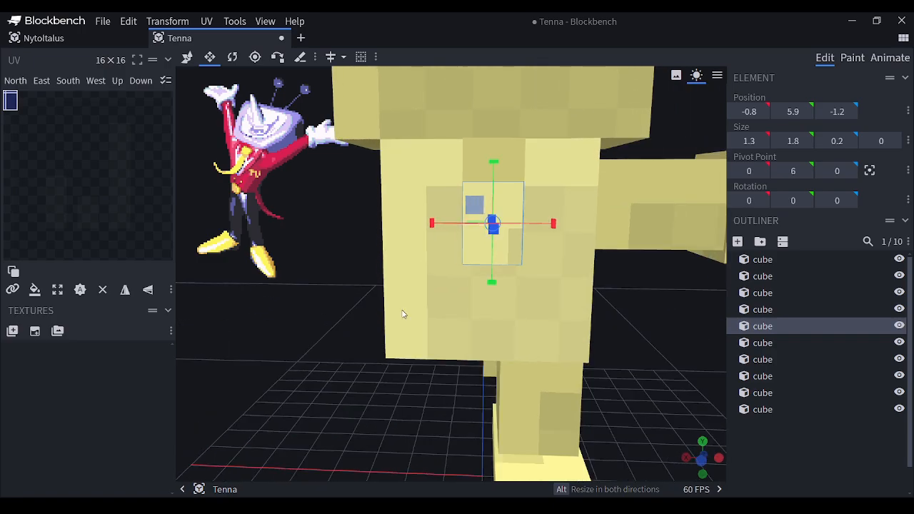
drag(432, 224, 442, 224)
drag(556, 224, 548, 224)
- Duplicate the tie strip, shape the copy into a narrower 1-high end piece below it, and adjust where the two meet
right_drag(532, 282, 478, 274)
key(ctrl+d)
click(209, 57)
drag(438, 270, 437, 302)
drag(439, 165, 477, 219)
click(450, 230)
drag(438, 268, 444, 257)
click(445, 264)
drag(439, 199, 439, 187)
drag(594, 310, 573, 316)
scroll(546, 293, up, 3)
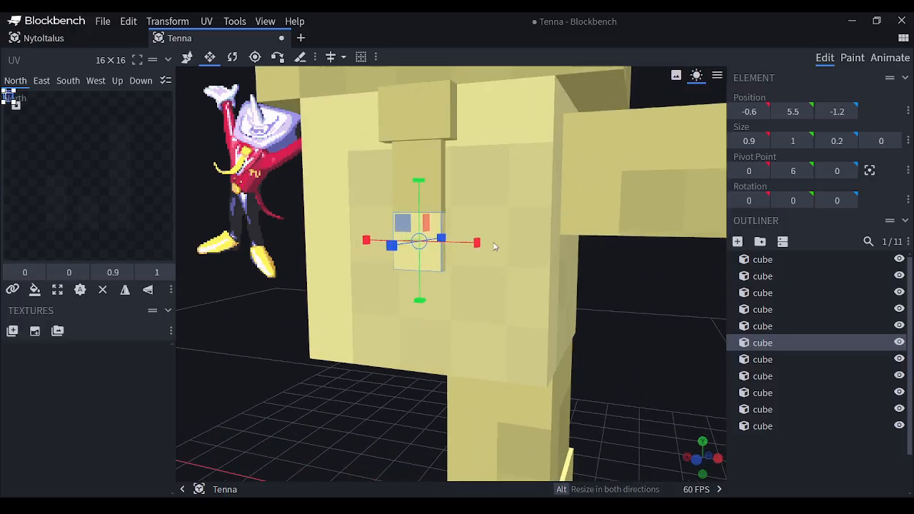
drag(477, 242, 471, 243)
drag(364, 242, 369, 243)
- Duplicate the front head cube and raise the copy above the head
scroll(371, 338, down, 4)
scroll(370, 340, down, 3)
drag(371, 340, 367, 369)
scroll(367, 369, down, 3)
scroll(321, 350, up, 3)
right_drag(283, 332, 283, 475)
click(537, 253)
drag(537, 256, 537, 277)
key(ctrl+d)
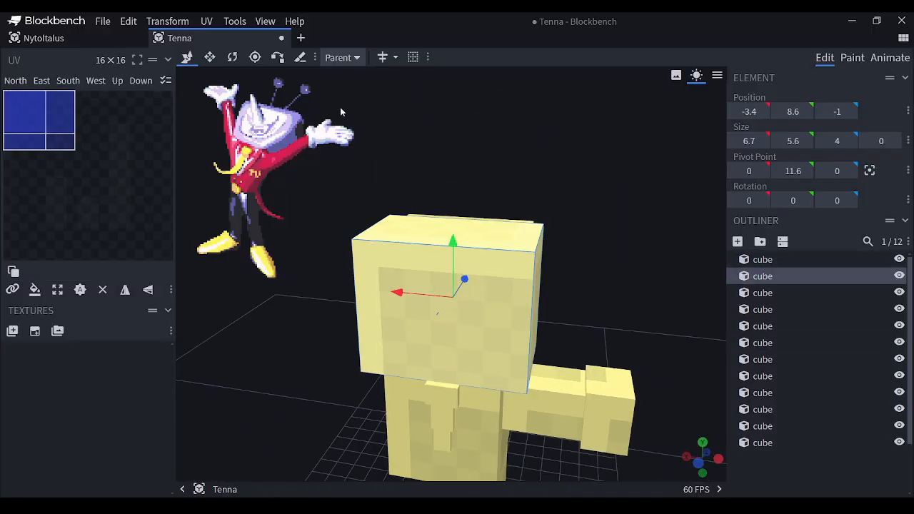
drag(453, 238, 453, 191)
- Shrink the raised copy to a slab 2.7 × 4.6 × 0.6 standing on top of the head at Y 11.6
drag(394, 273, 466, 279)
drag(547, 282, 518, 280)
drag(601, 292, 501, 287)
drag(401, 289, 431, 288)
drag(473, 342, 474, 261)
right_drag(554, 177, 489, 187)
scroll(488, 188, up, 3)
ctrl+drag(457, 247, 419, 252)
drag(345, 257, 341, 257)
drag(325, 172, 426, 182)
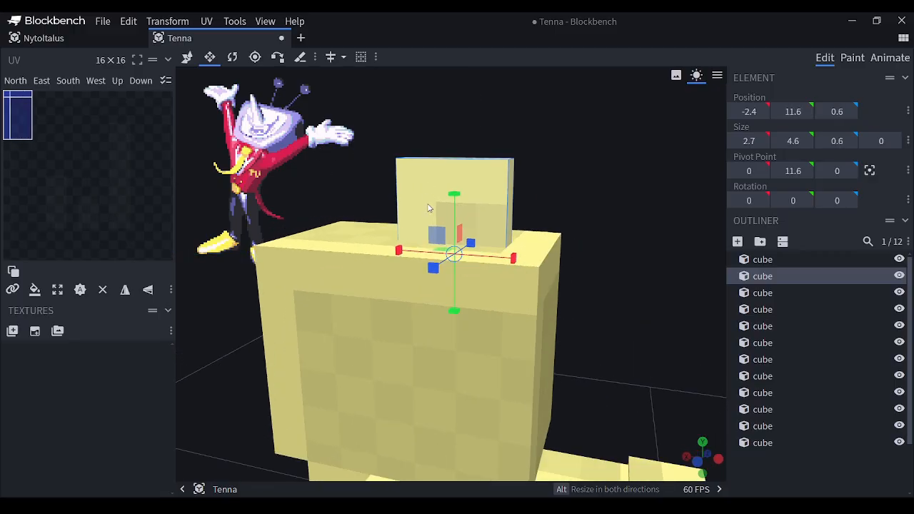
- Narrow the slab on the head to a 0.6-wide antenna rod at X -2
drag(401, 254, 474, 265)
drag(548, 262, 532, 261)
drag(538, 174, 554, 162)
right_drag(555, 154, 522, 179)
scroll(522, 183, down, 3)
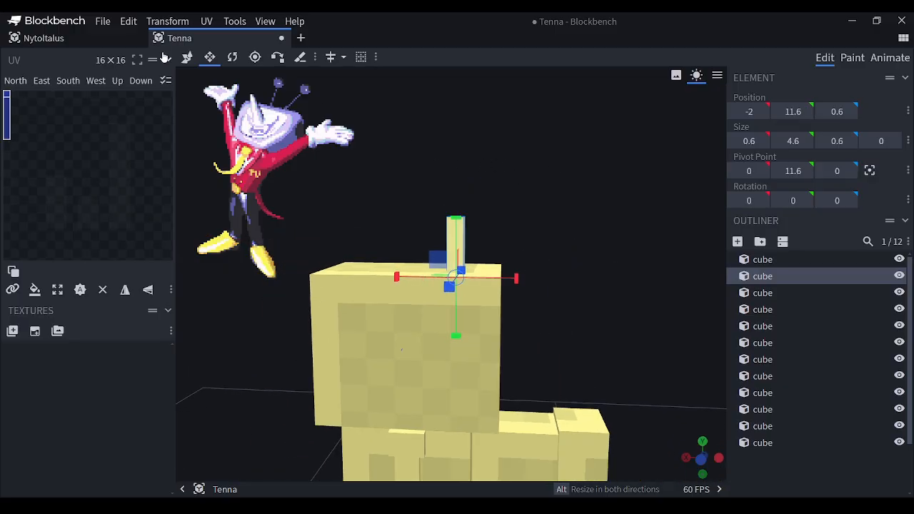
- Center the rod's pivot, tilt it 9 degrees around Z, and raise its lower end to leave it 2.4 high
click(235, 59)
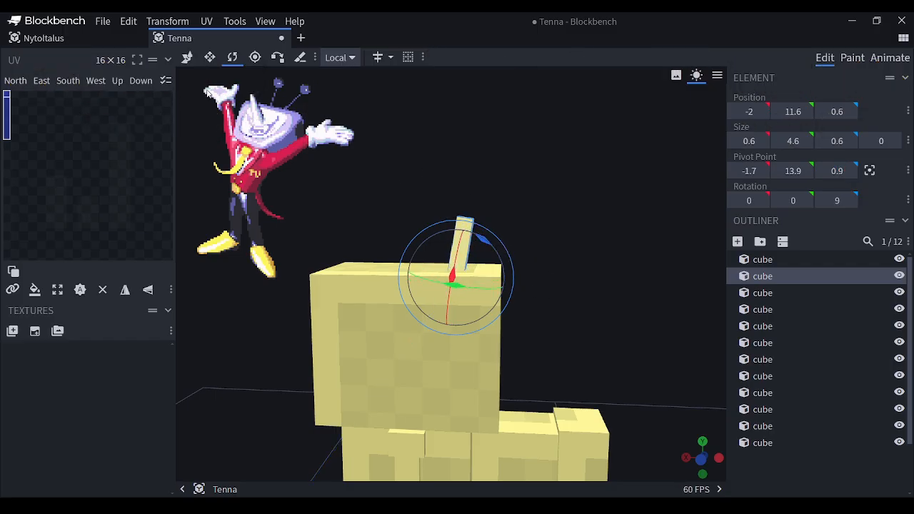
click(210, 58)
drag(444, 333, 495, 282)
- Duplicate the antenna rod and extend the copy into an upper segment 3 high, starting at Y 16.2
key(ctrl+d)
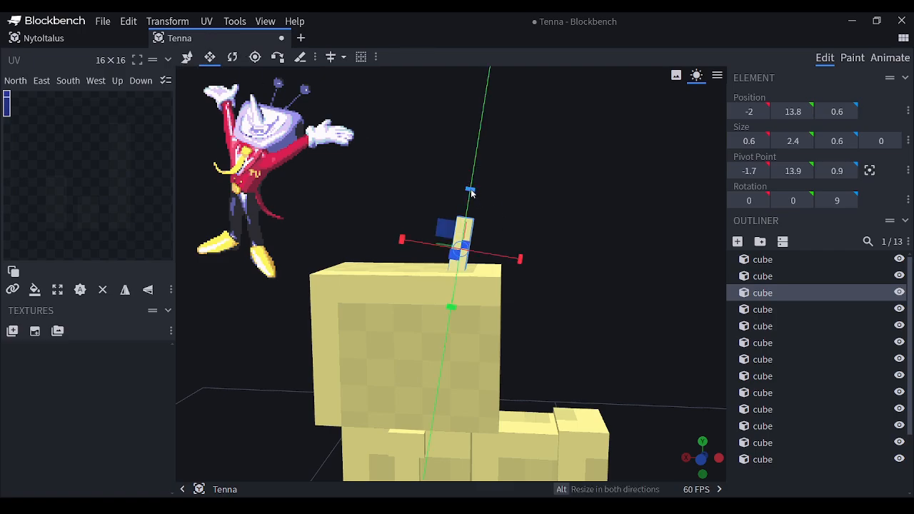
drag(520, 125, 521, 121)
drag(456, 270, 513, 221)
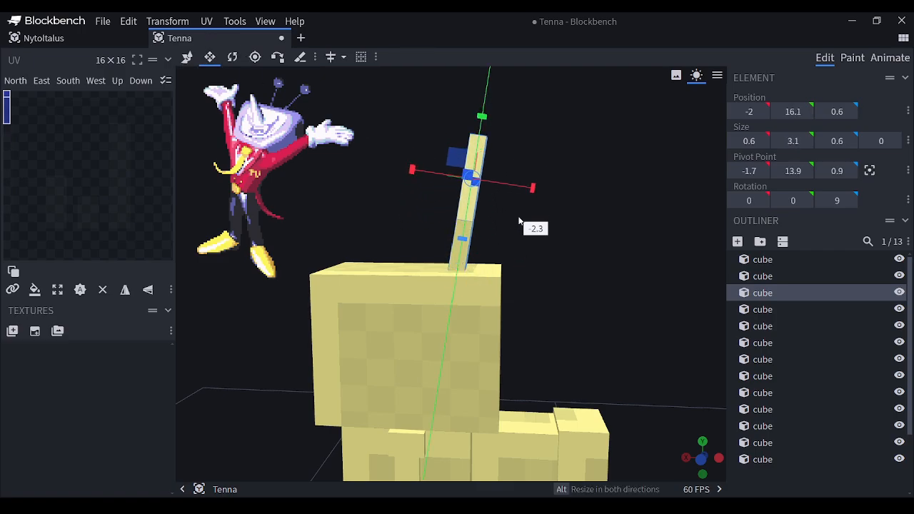
right_drag(519, 219, 499, 272)
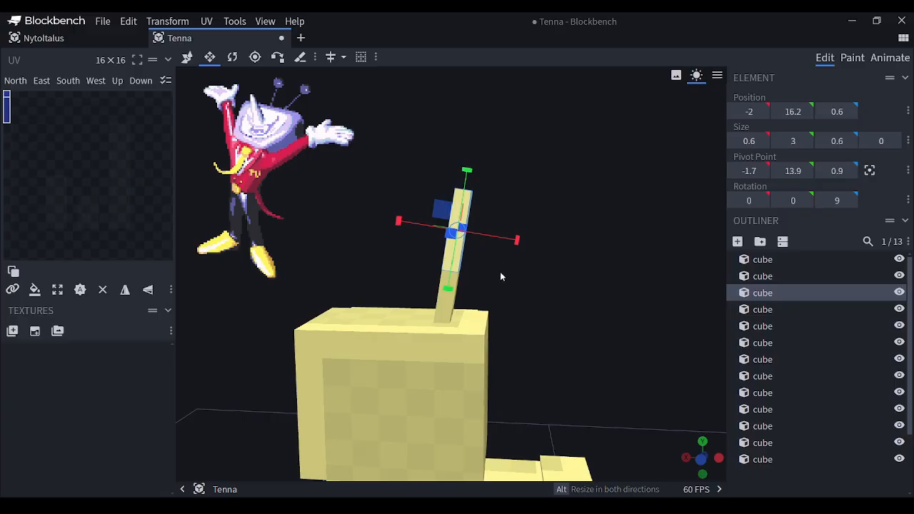
- Duplicate the upper antenna segment and reshape the copy into a tip block 1 × 0.9 × 1 at the antenna's end
key(ctrl+d)
key(v)
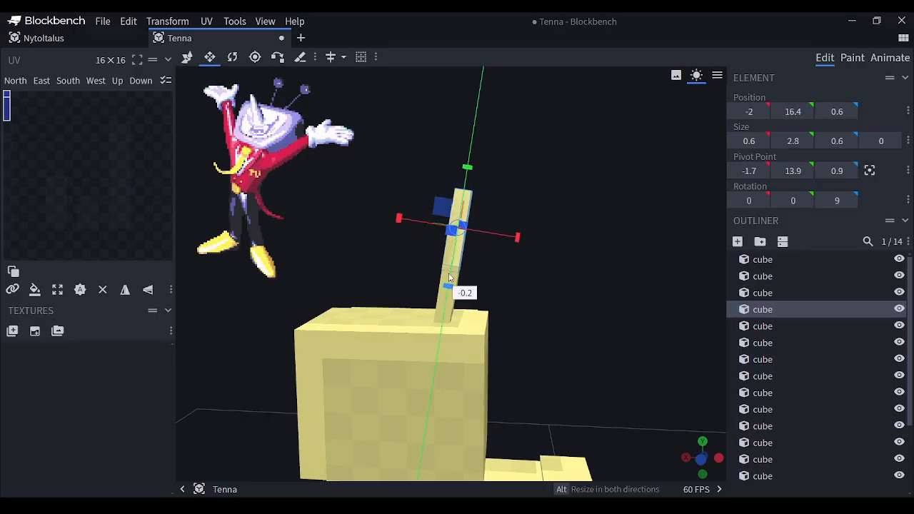
drag(450, 277, 476, 202)
right_drag(484, 232, 474, 297)
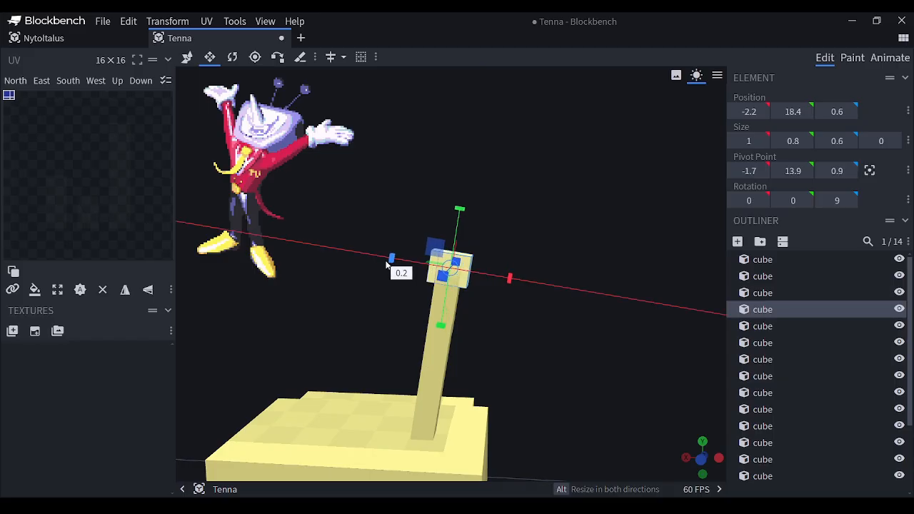
drag(387, 265, 427, 258)
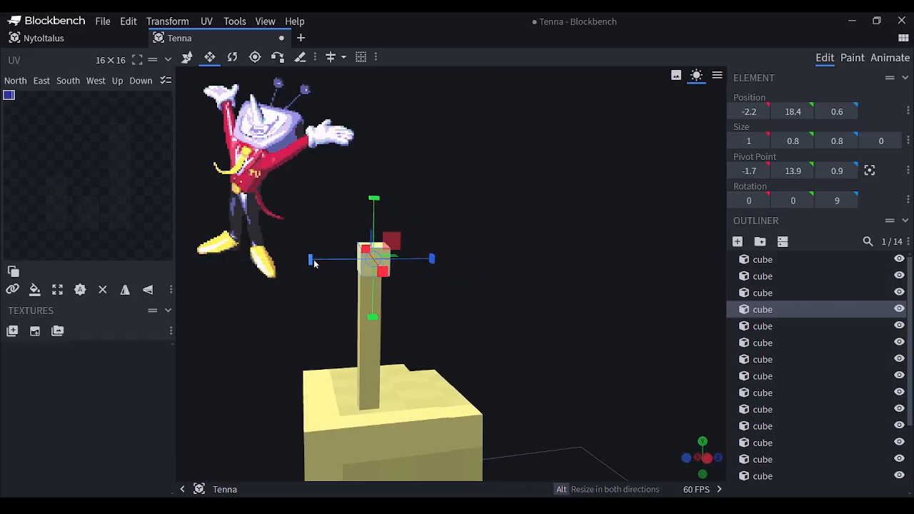
drag(307, 263, 498, 231)
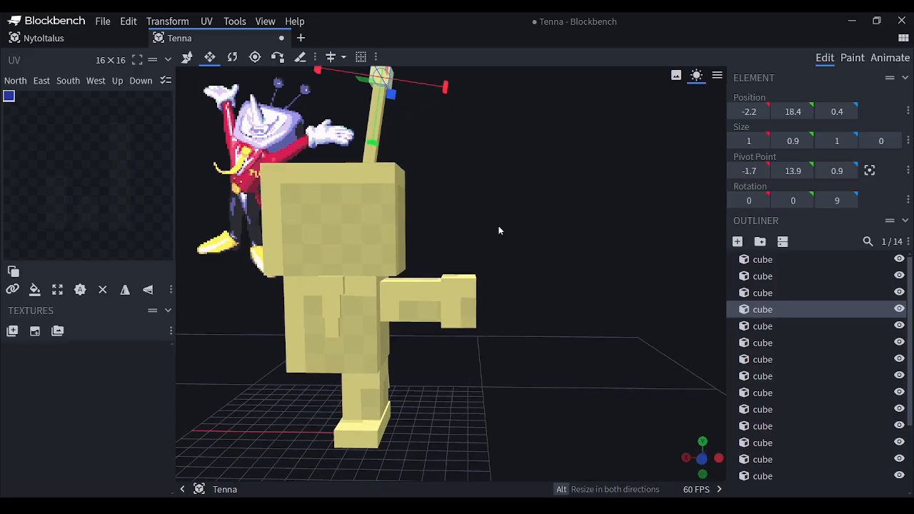
- Shorten the arm cube to a 2-wide upper arm next to the body
scroll(402, 306, up, 3)
click(402, 306)
scroll(499, 336, up, 4)
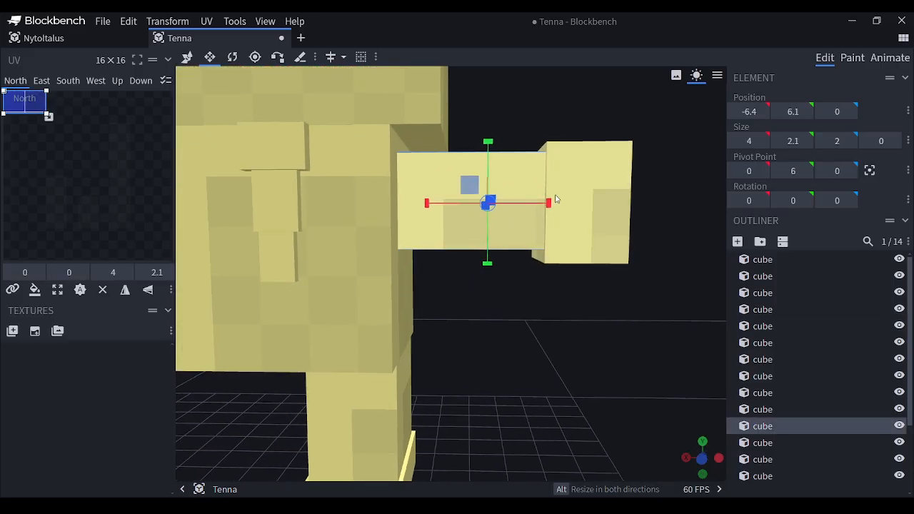
drag(547, 205, 447, 218)
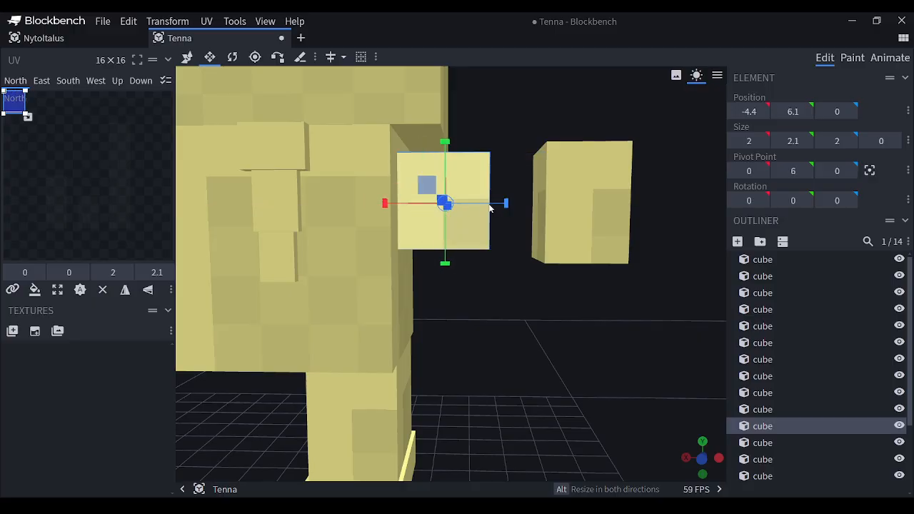
- Duplicate the upper arm and reshape the copy into a forearm filling the gap to the hand
key(ctrl+d)
drag(506, 204, 551, 209)
drag(426, 204, 500, 212)
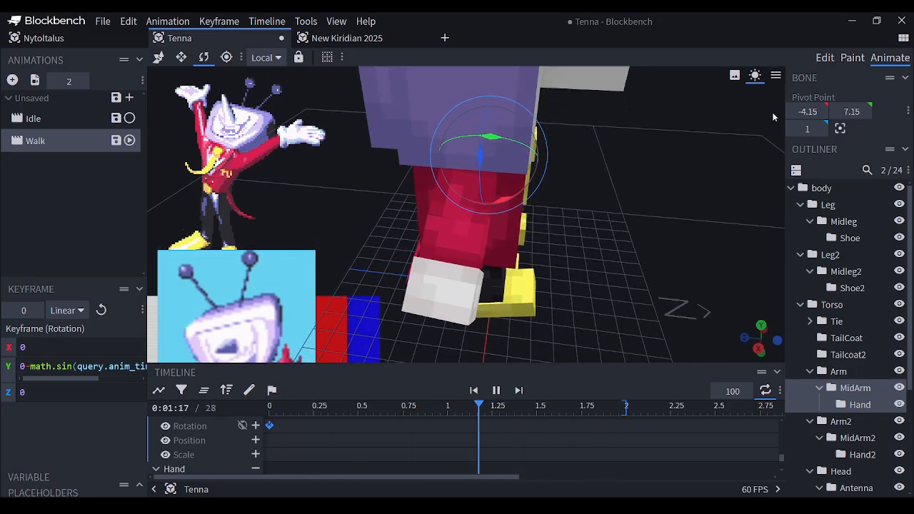
- Return to Edit mode and lower the height of the MidArm cube to 2
click(824, 58)
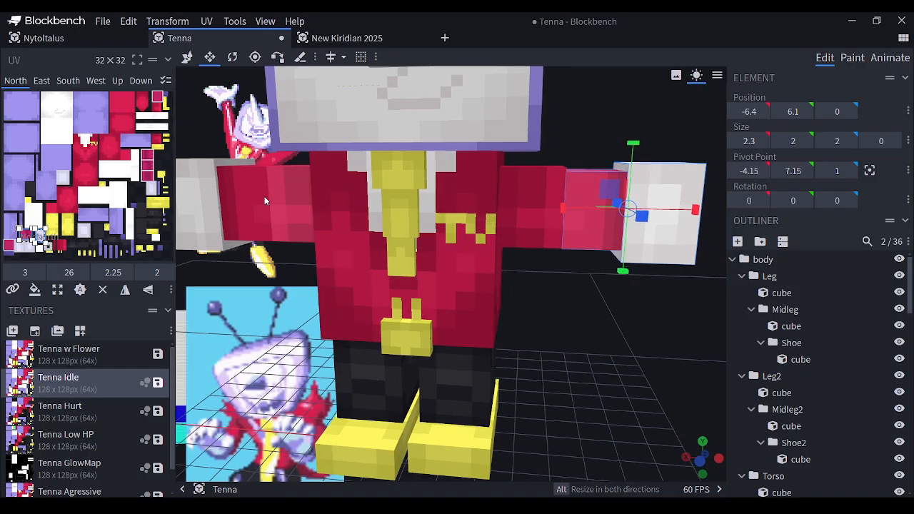
click(685, 240)
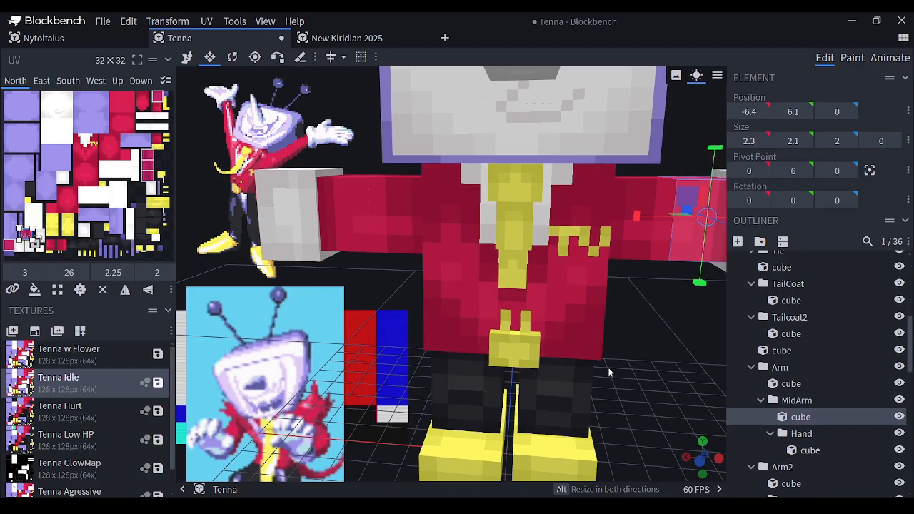
right_drag(609, 372, 538, 363)
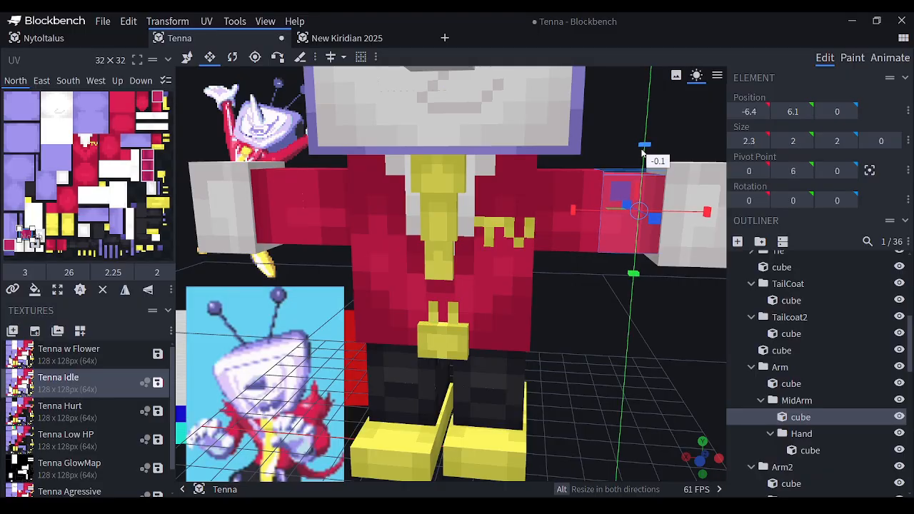
drag(641, 150, 641, 152)
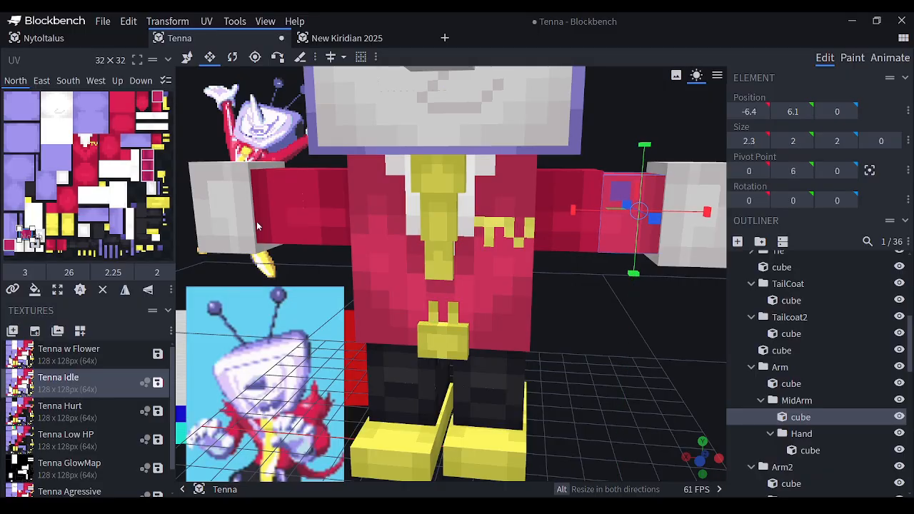
- Set the inflate value to 0.01 on the upper arm cubes of both arms
click(555, 229)
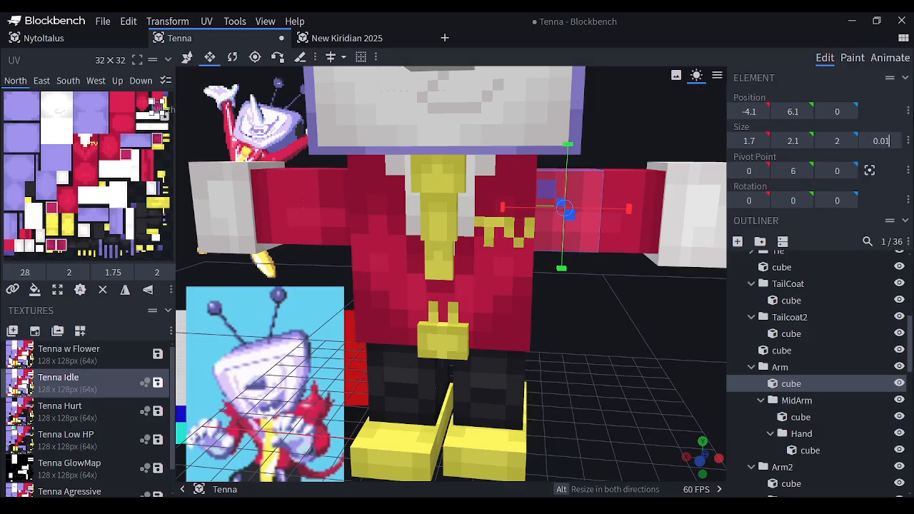
click(213, 347)
click(307, 229)
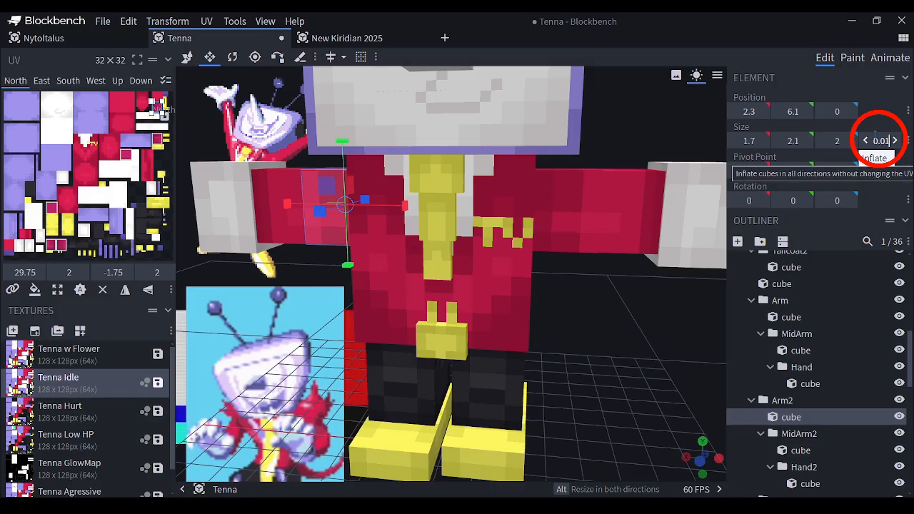
- In Animate mode, give the Head bone a Walk rotation keyframe at time 0 with X set to 0-math.sin(query.anim_time*90*2-40)*12 and play it
click(884, 64)
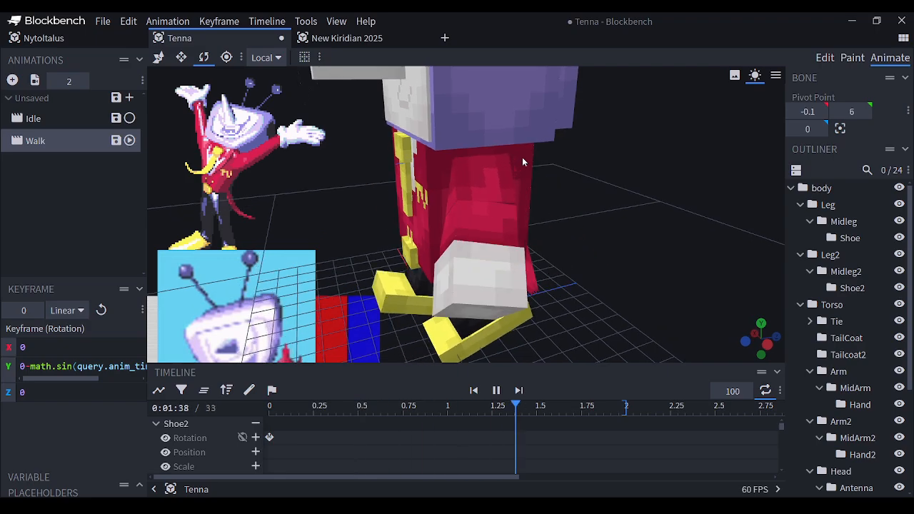
drag(569, 159, 531, 144)
scroll(621, 152, down, 4)
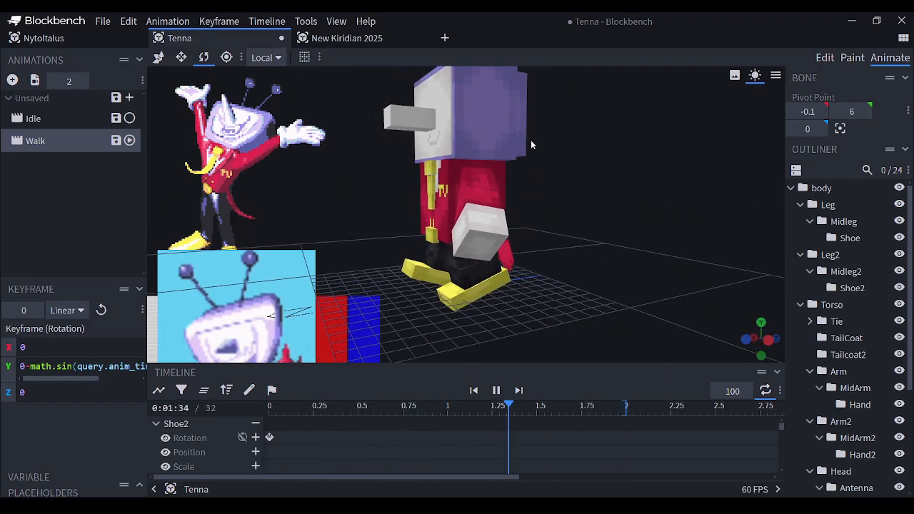
click(487, 131)
drag(284, 405, 255, 410)
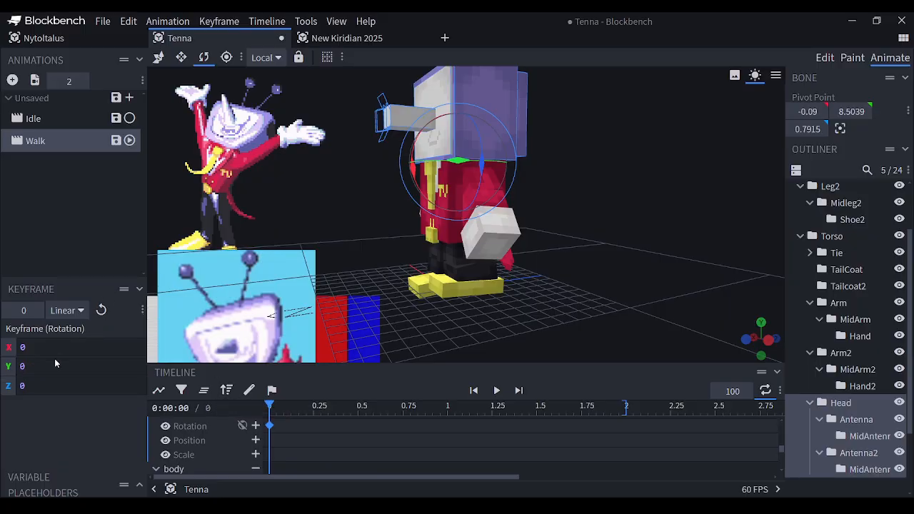
text(-math.sin(query.anim_time*90*2-40)*12)
key(space)
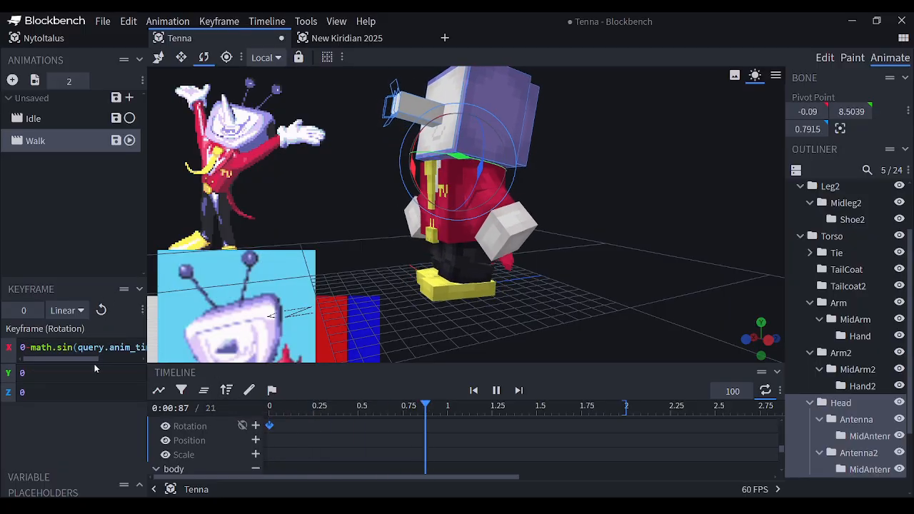
- Change the head's X rotation expression to use a multiplier of 4 and remove the -40 phase offset
drag(96, 360, 142, 357)
double_click(142, 348)
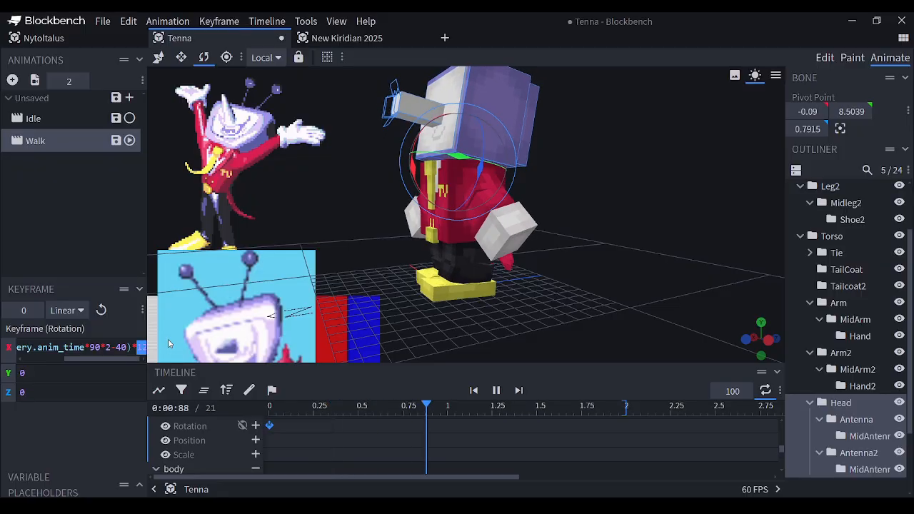
text(4)
click(130, 347)
key(BackSpace)
key(BackSpace)
key(BackSpace)
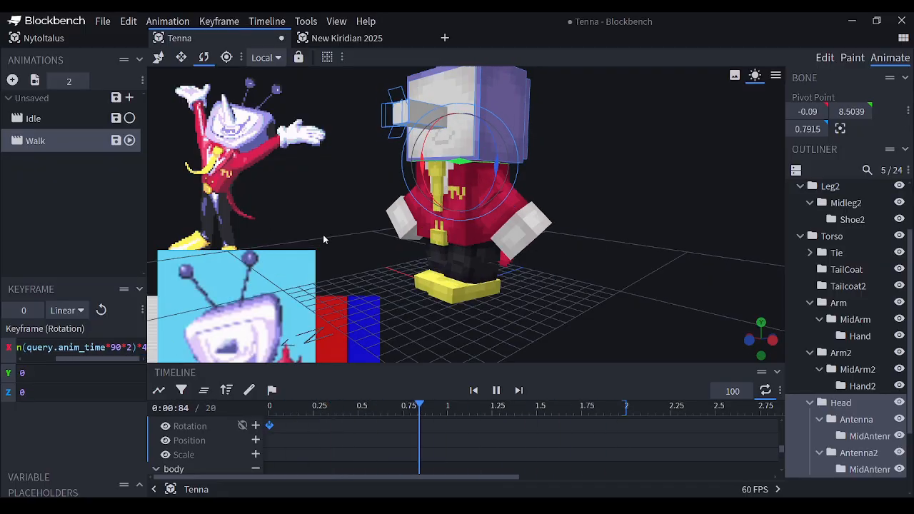
- Set the Torso bone's Z rotation keyframe at time 0 to 0-math.sin(query.anim_time*90*2-40)*12 and play the animation
click(464, 241)
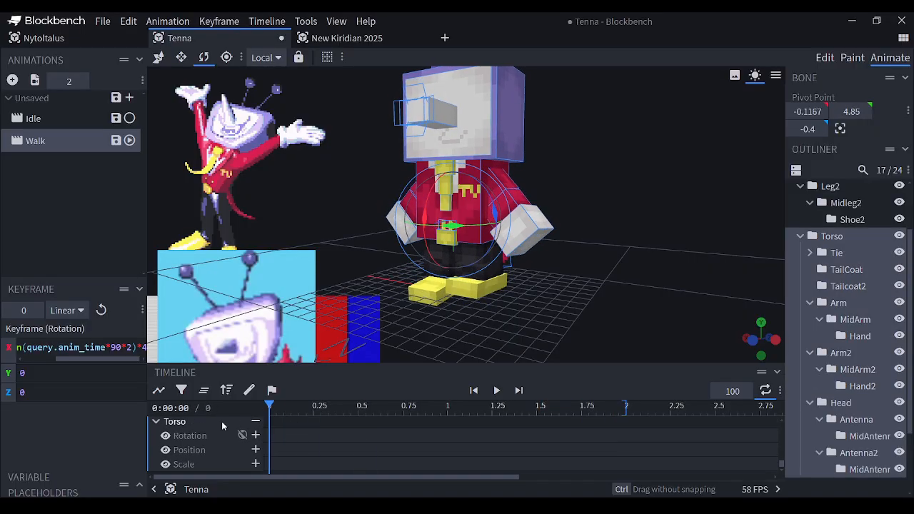
click(60, 385)
text(+math.sin(query.anim_time*90*2-40)*12)
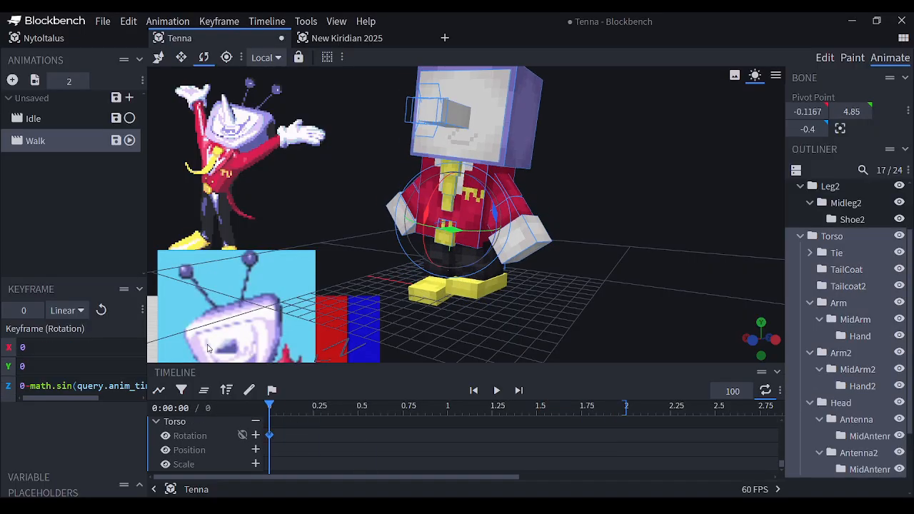
key(space)
drag(60, 399, 144, 397)
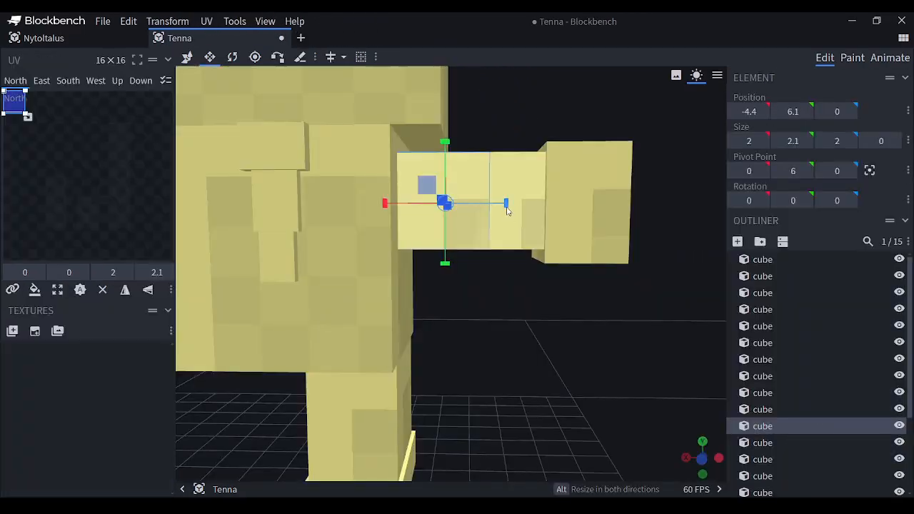
- Split the leg into a 1.5-high upper cube and a duplicated lower cube about 1.6 high, filling the gap to the shoe
drag(502, 206, 513, 342)
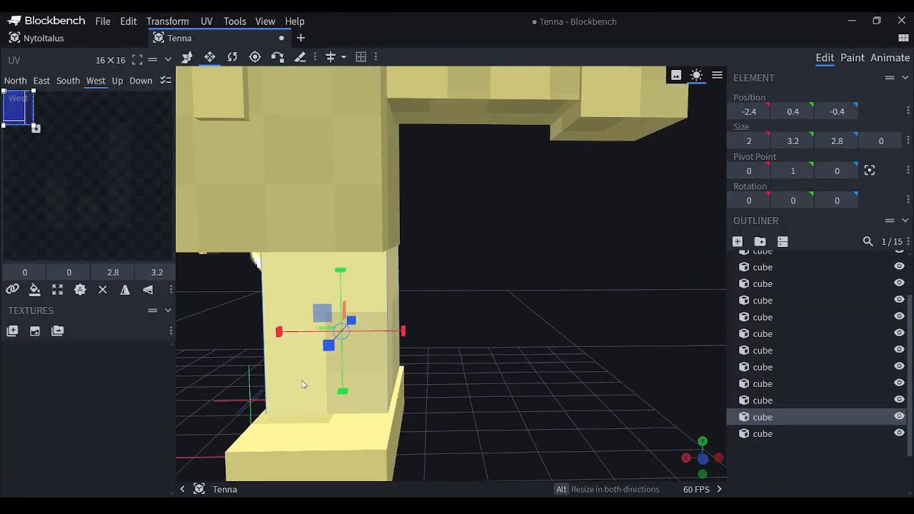
drag(342, 393, 379, 308)
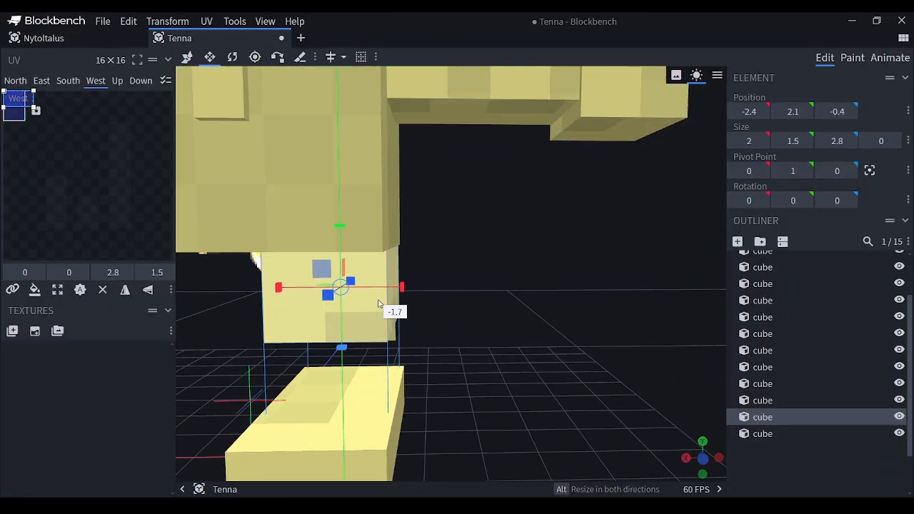
key(ctrl+c)
key(ctrl+v)
drag(341, 345, 356, 402)
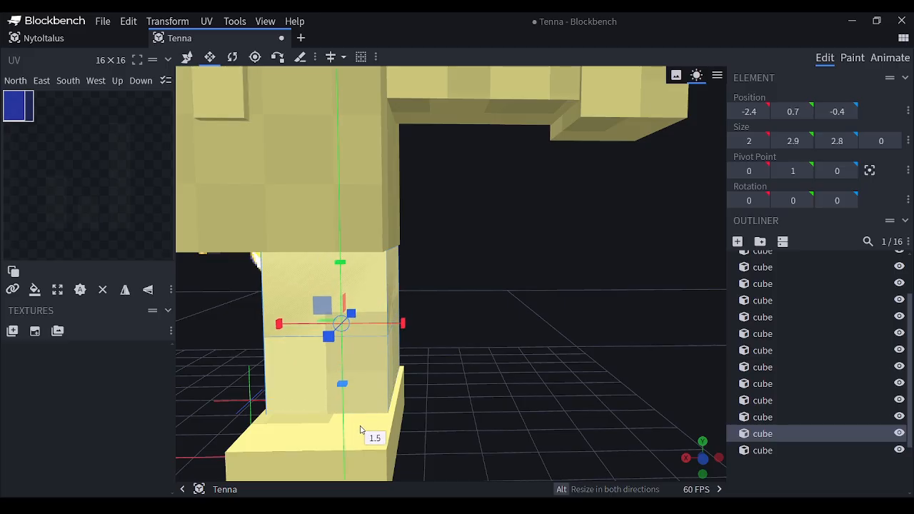
drag(340, 265, 346, 340)
drag(461, 420, 409, 380)
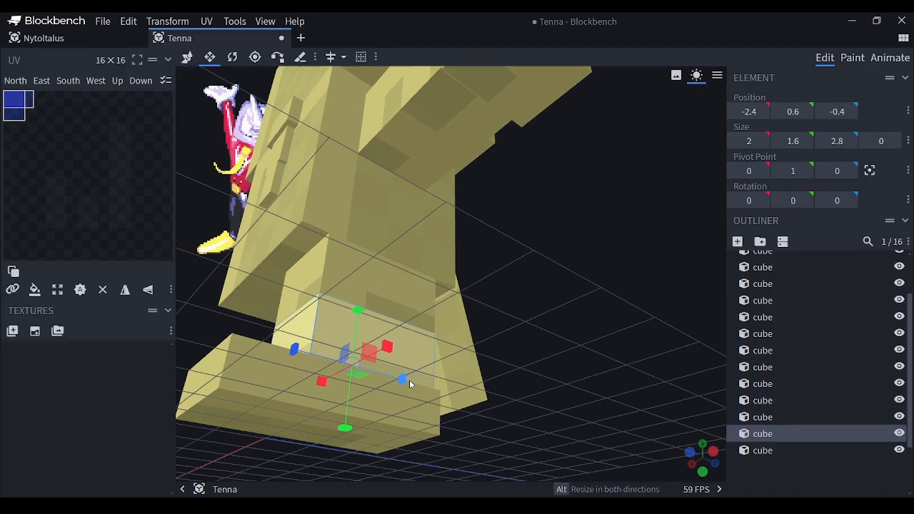
drag(498, 392, 466, 423)
drag(428, 415, 426, 404)
drag(478, 381, 582, 389)
- Duplicate the head cube and shrink the copy's face to about 5.5 × 5 as a screen panel
scroll(537, 372, down, 4)
scroll(536, 372, down, 4)
right_drag(508, 321, 506, 428)
scroll(507, 335, up, 3)
drag(506, 335, 318, 308)
scroll(374, 314, up, 3)
scroll(374, 315, up, 2)
drag(323, 308, 352, 308)
click(446, 277)
key(ctrl+d)
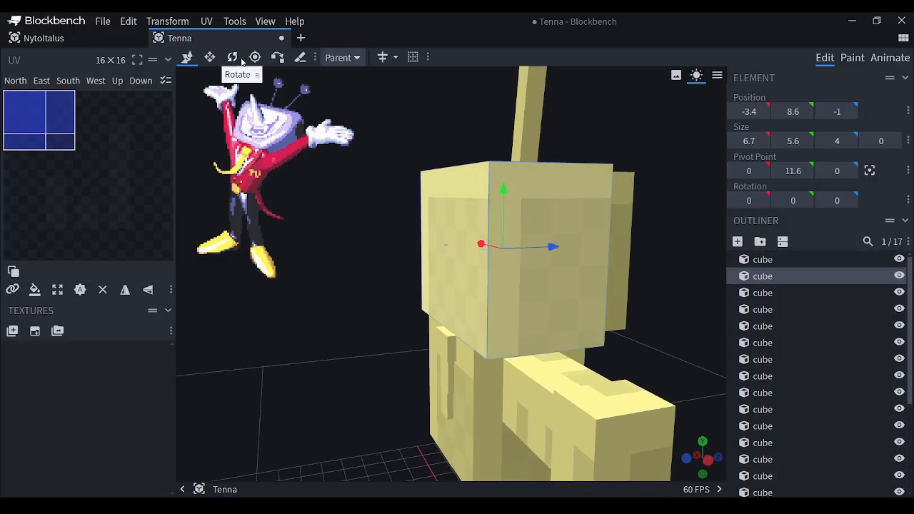
click(210, 58)
drag(297, 204, 403, 200)
drag(459, 254, 442, 256)
drag(388, 195, 388, 203)
drag(328, 258, 344, 259)
drag(398, 319, 399, 317)
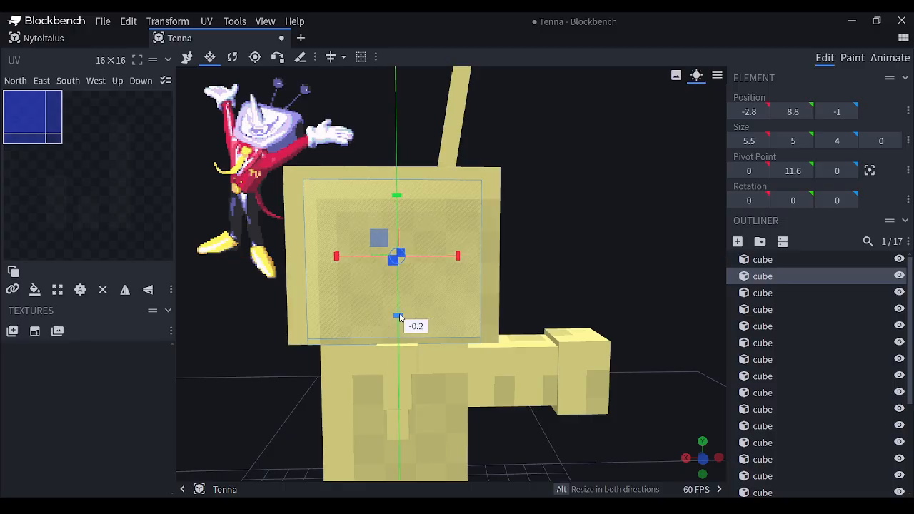
- Adjust the screen panel to 6.1 × 5 × 3.2 and let its front protrude slightly from the head at Z -1.1
drag(568, 280, 493, 277)
drag(573, 251, 546, 255)
drag(442, 251, 439, 254)
drag(406, 279, 474, 279)
drag(322, 259, 314, 262)
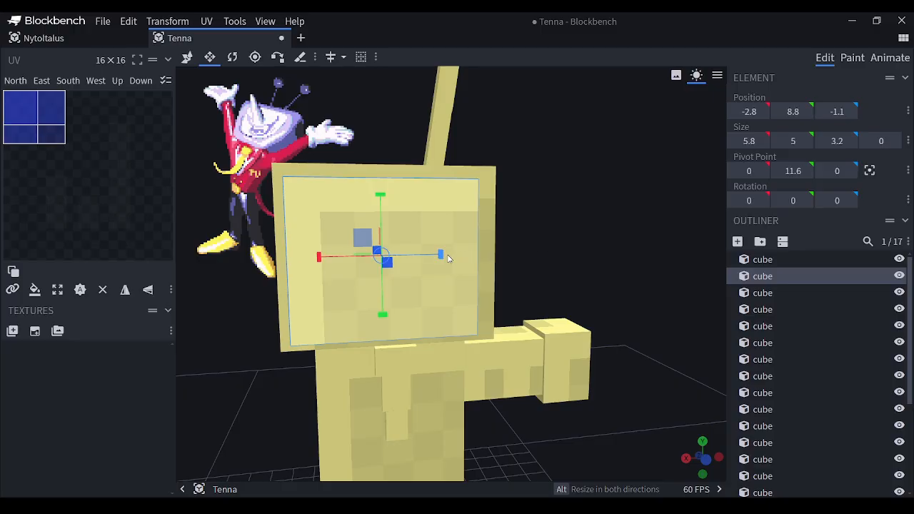
drag(448, 255, 458, 254)
drag(560, 245, 379, 243)
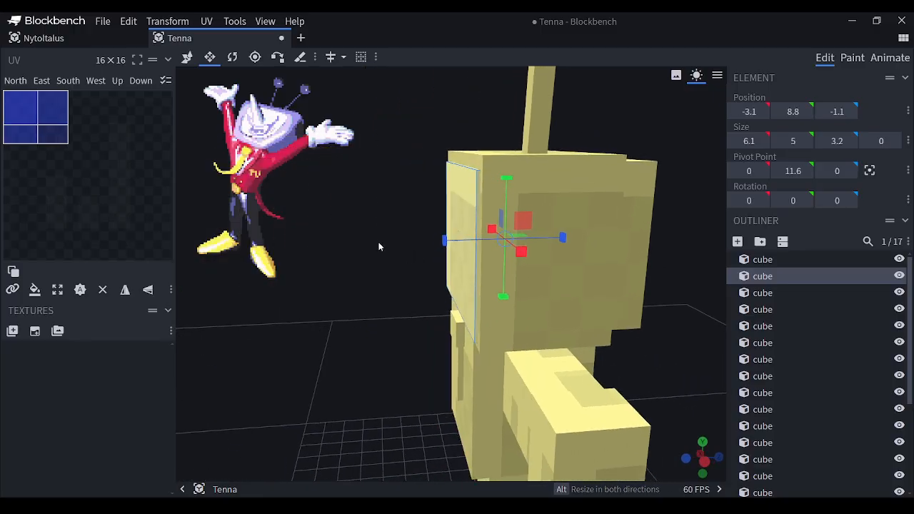
- Duplicate the screen panel and stretch the copy forward to a depth of 6, reducing its height from above and below
scroll(378, 246, up, 3)
key(ctrl+d)
click(212, 58)
drag(462, 230, 348, 232)
drag(471, 169, 453, 246)
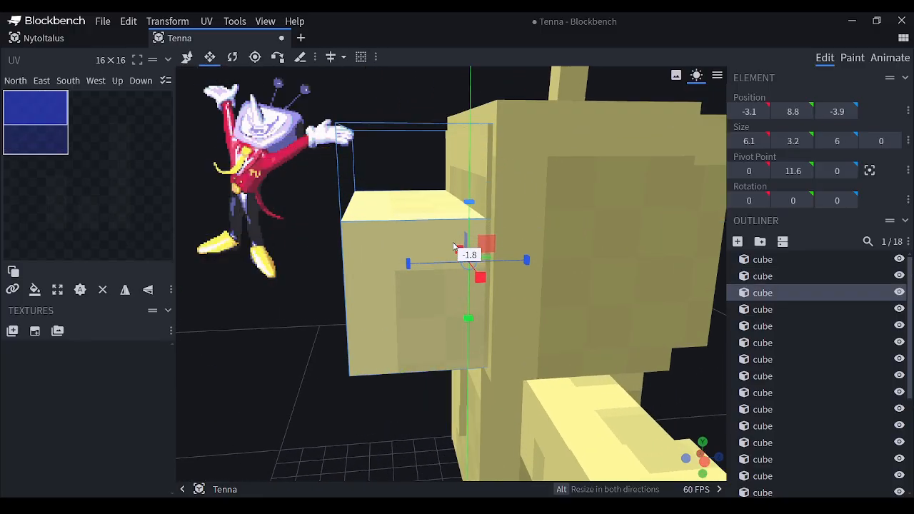
drag(469, 319, 454, 279)
- Narrow the protruding block from both sides and trim its height to form a 1.7 × 1.7 × 6 nose
drag(363, 301, 444, 286)
drag(438, 245, 356, 248)
drag(279, 241, 367, 266)
drag(576, 239, 672, 230)
drag(370, 202, 371, 214)
scroll(530, 246, down, 5)
drag(530, 246, 359, 331)
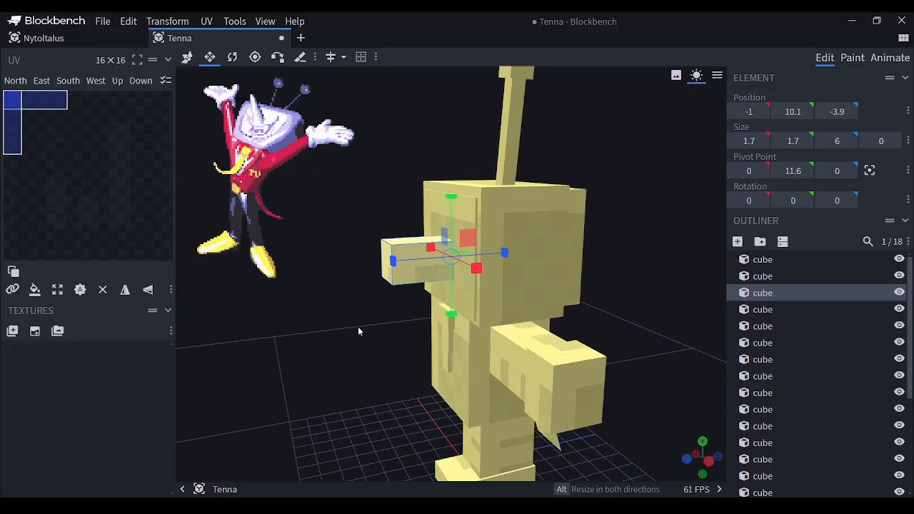
- Slim the nose to 1.5 × 1.2 × 6 and raise its underside to Y 10.5
scroll(358, 331, up, 3)
drag(450, 307, 451, 295)
drag(450, 182, 451, 186)
drag(389, 318, 469, 304)
drag(452, 255, 442, 256)
drag(432, 292, 272, 378)
- Duplicate the topmost tie piece and move the copy down to the coat's lower edge as a belt buckle
scroll(277, 379, up, 2)
scroll(336, 301, up, 2)
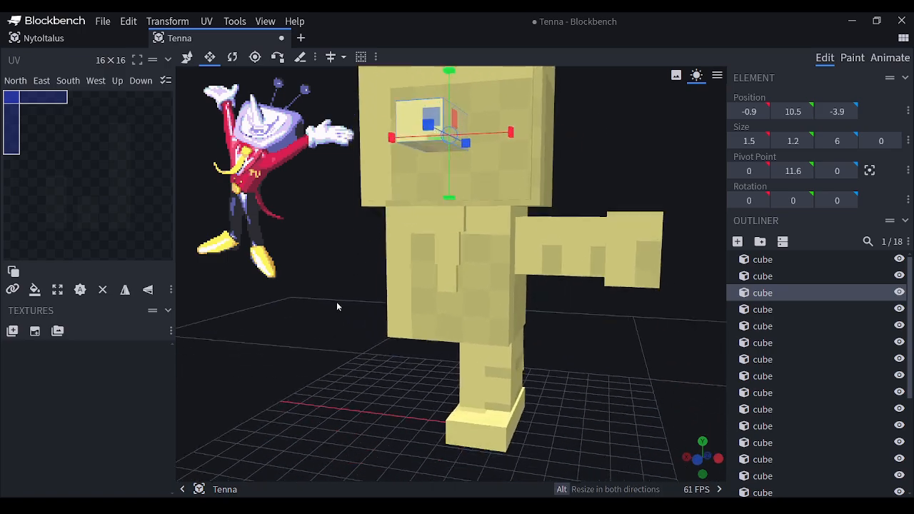
key(ctrl+v)
key(v)
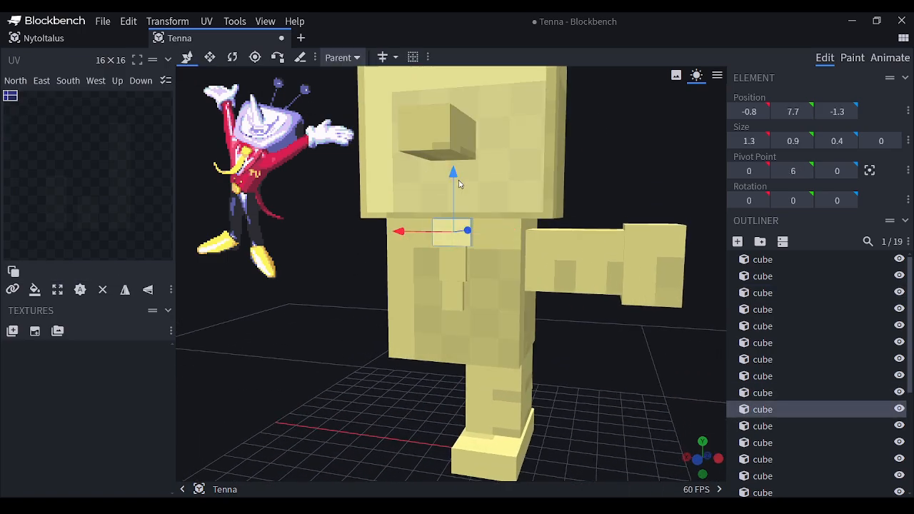
drag(459, 184, 472, 306)
right_drag(467, 310, 444, 237)
scroll(411, 241, up, 2)
mouse_move(424, 225)
mouse_down()
mouse_move(423, 235)
mouse_move(413, 219)
mouse_up()
scroll(422, 237, up, 3)
- Duplicate the buckle and flatten the copy into a zero-depth plane 1.3 × 0.6 directly above it
key(ctrl+d)
click(211, 58)
drag(351, 391, 312, 403)
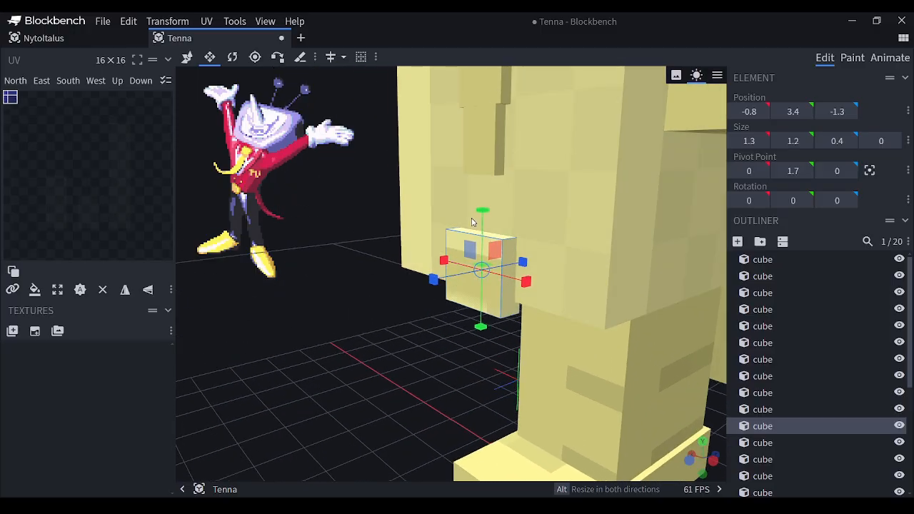
shift+click(481, 205)
click(479, 255)
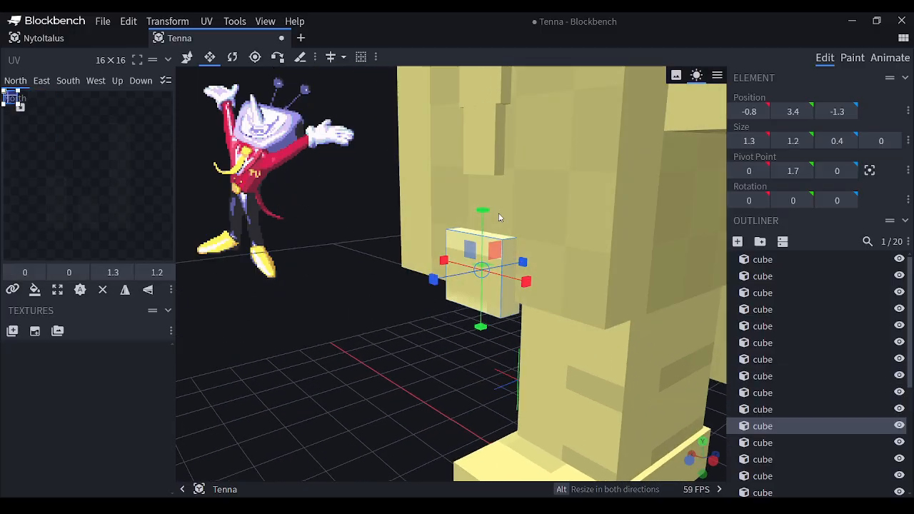
drag(482, 211, 484, 191)
drag(519, 253, 509, 257)
drag(429, 270, 454, 271)
drag(481, 317, 460, 265)
drag(405, 369, 456, 364)
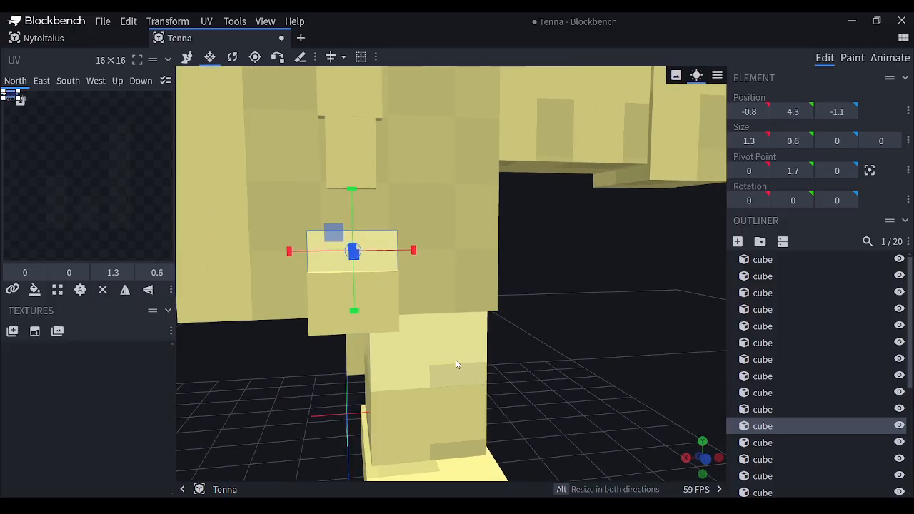
- Duplicate the nose and flatten the copy into a zero-depth plane 1.5 × 1.9 standing at the nose's tip
scroll(459, 357, down, 5)
right_drag(488, 136, 496, 246)
drag(497, 248, 420, 286)
scroll(508, 277, down, 3)
click(421, 286)
key(ctrl+d)
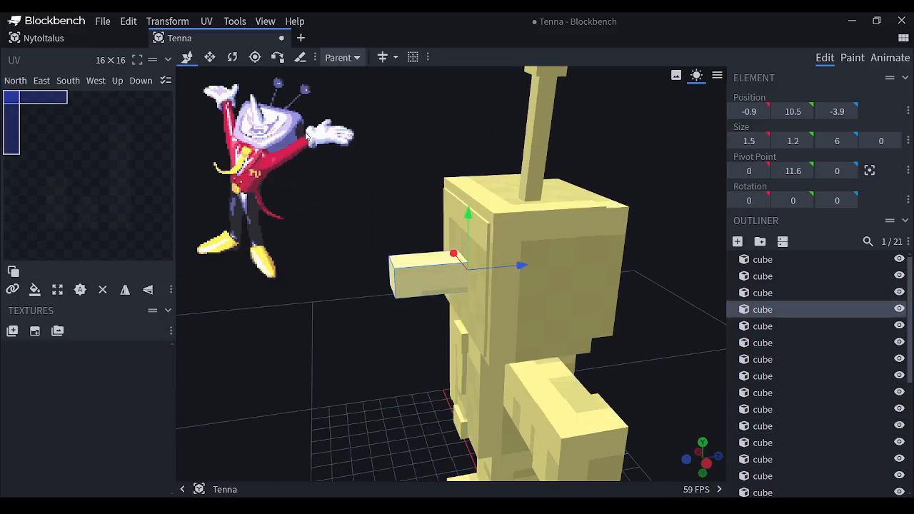
click(209, 57)
scroll(582, 214, up, 4)
drag(606, 234, 248, 290)
drag(422, 184, 429, 148)
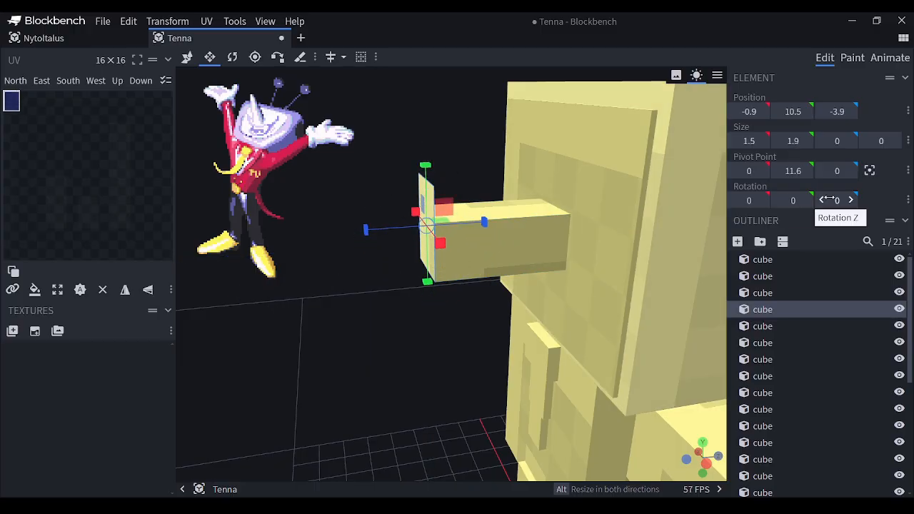
- Shorten the nose-tip plane to 1.2 high and tilt it -24° about X around its centred pivot
click(868, 171)
drag(427, 282, 428, 266)
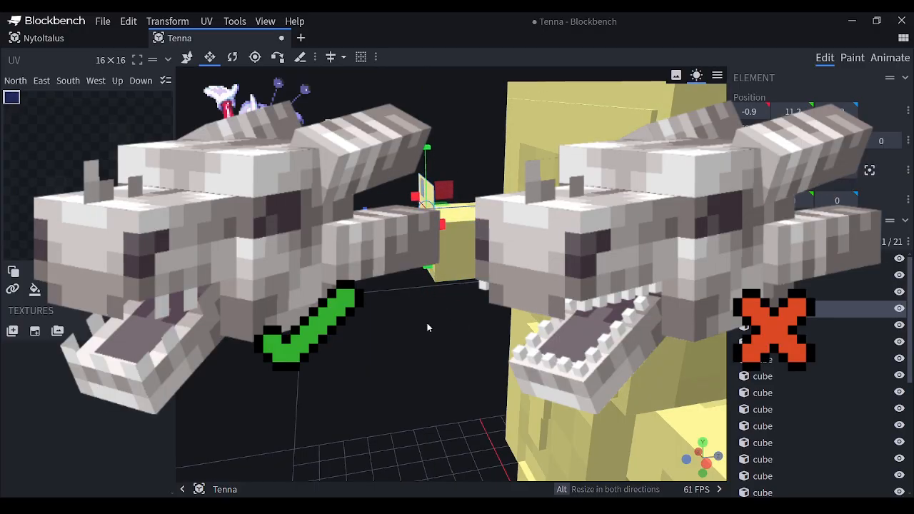
click(232, 58)
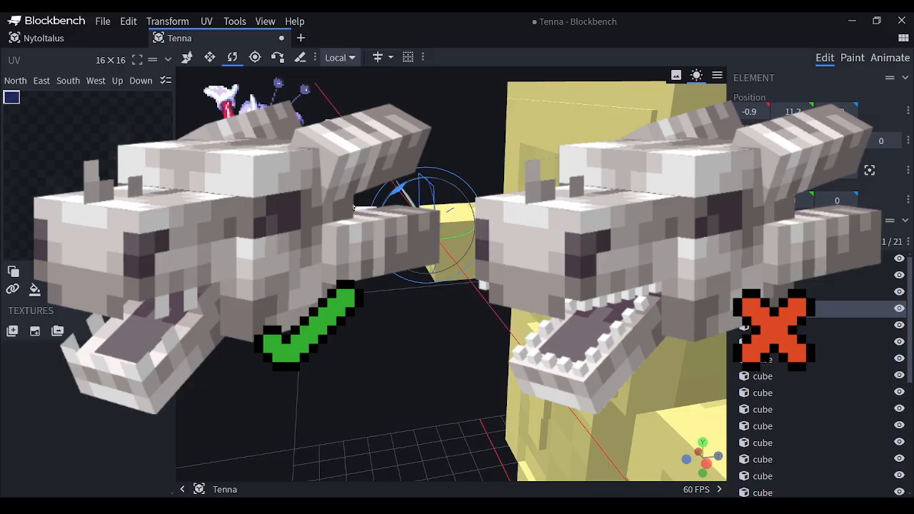
drag(354, 203, 361, 195)
drag(311, 285, 475, 289)
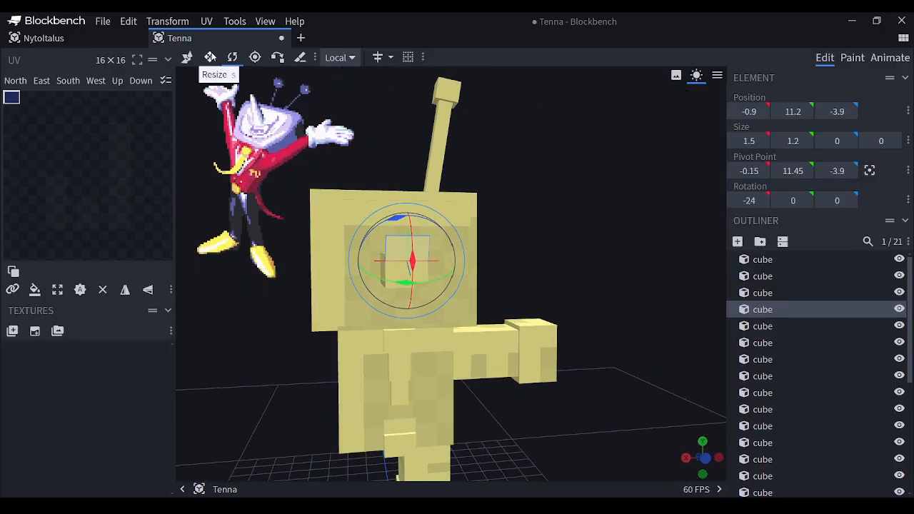
- Narrow the tilted nose-tip plane evenly from both sides to a width of 1.3
click(209, 57)
scroll(498, 298, up, 4)
drag(616, 233, 592, 198)
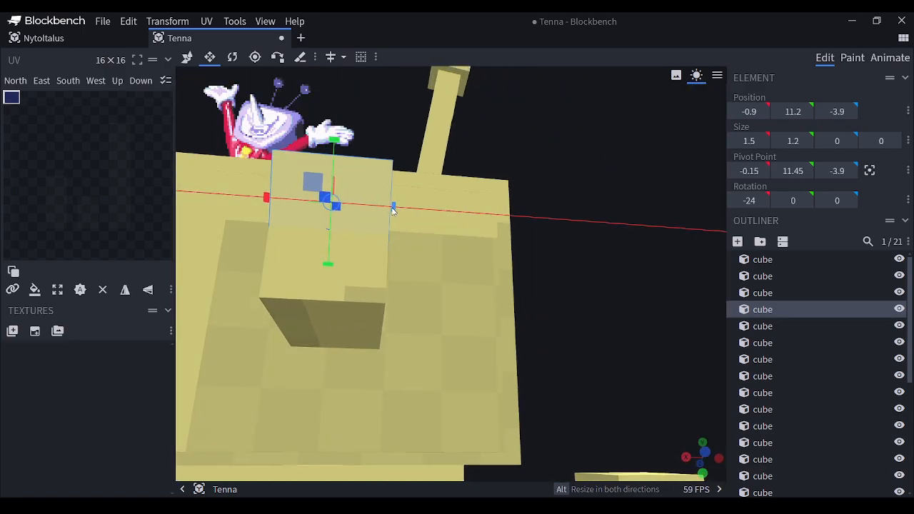
drag(262, 197, 269, 200)
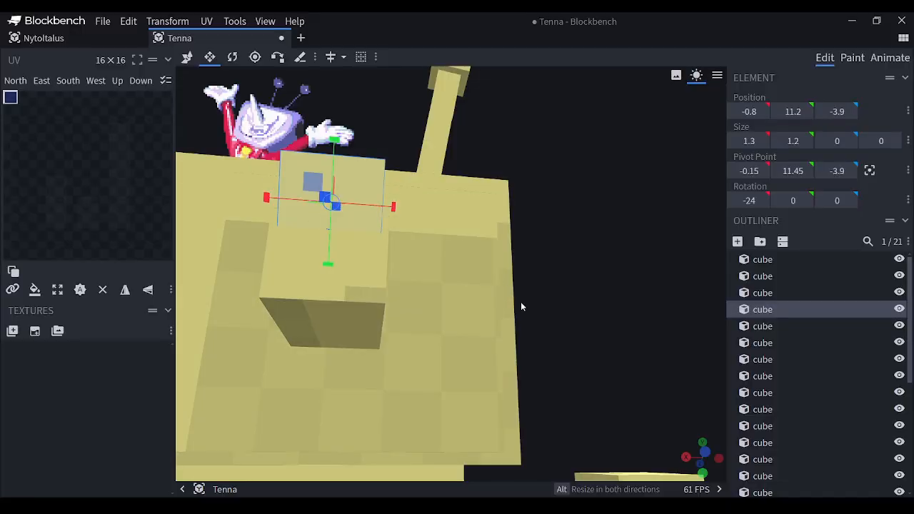
scroll(521, 305, down, 5)
drag(528, 288, 489, 333)
scroll(489, 334, up, 2)
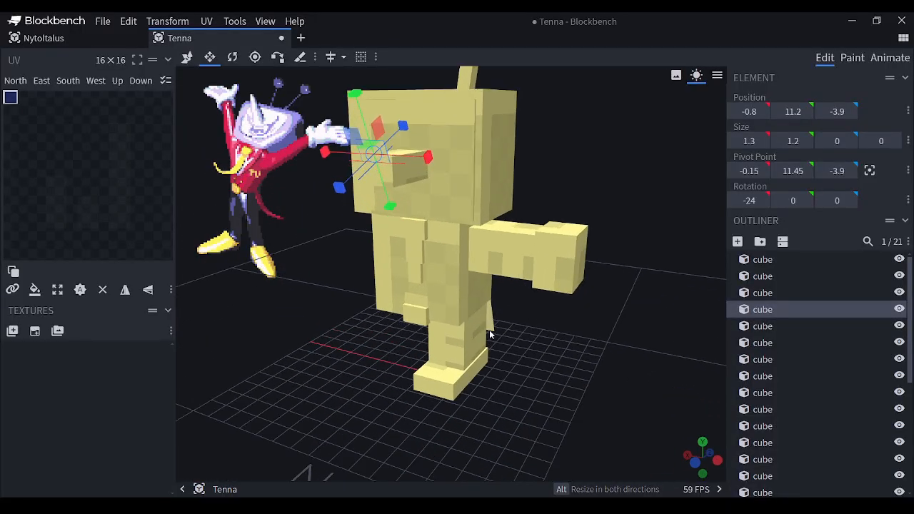
scroll(489, 329, up, 1)
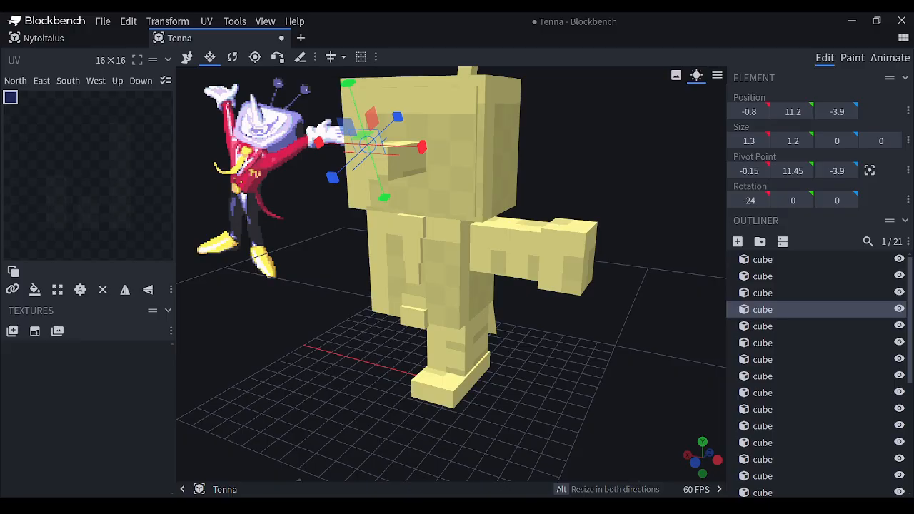
- Group the head, screen, nose, nose-tip plane, back piece and all antenna cubes into a bone named Head
scroll(508, 254, up, 3)
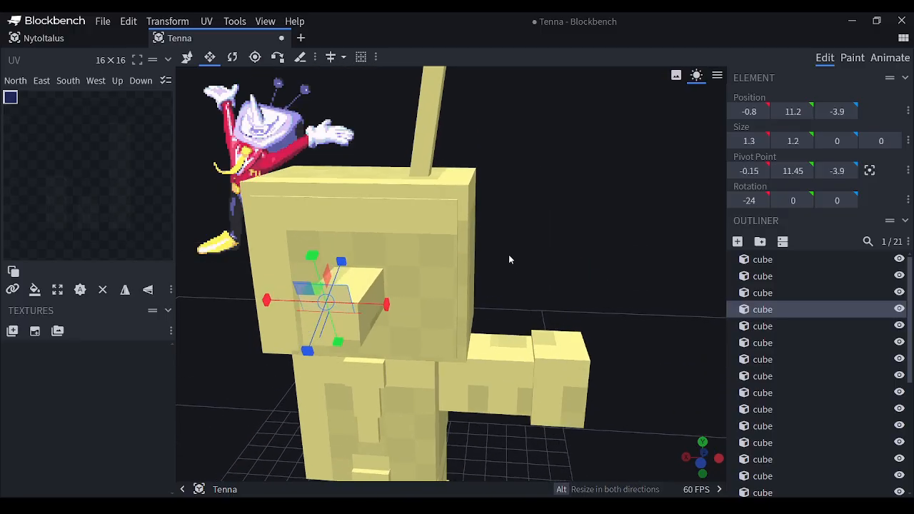
drag(508, 254, 340, 184)
click(187, 58)
right_drag(378, 292, 357, 263)
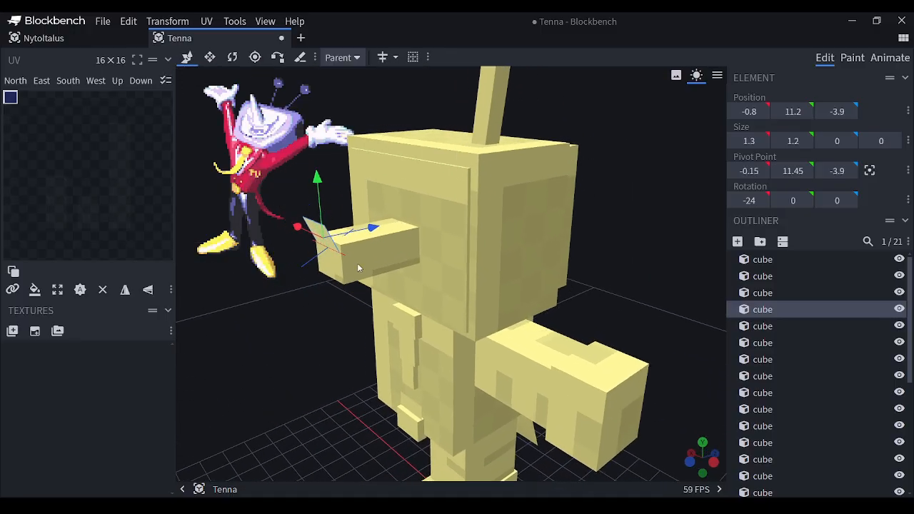
shift+click(381, 256)
shift+click(434, 259)
shift+click(509, 239)
shift+click(497, 131)
right_drag(553, 157, 473, 202)
shift+click(511, 205)
right_drag(547, 226, 545, 312)
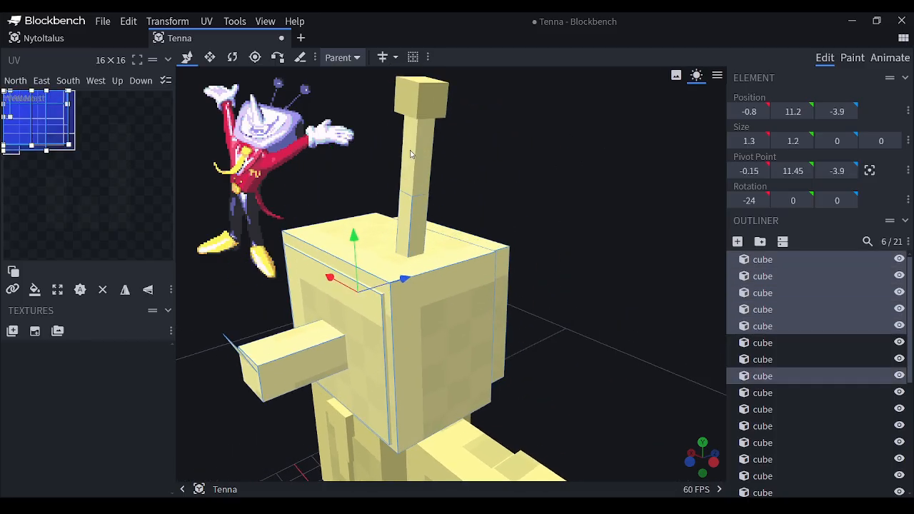
shift+click(412, 152)
shift+click(429, 100)
click(759, 241)
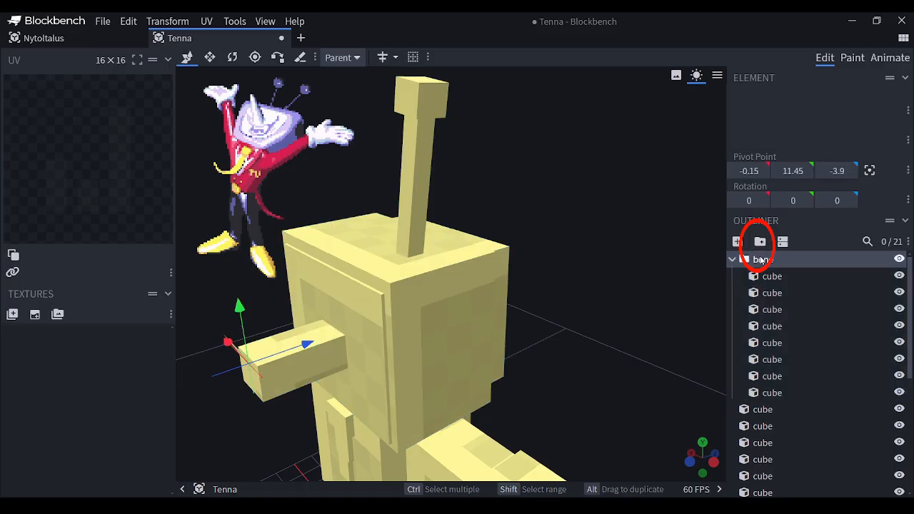
- Group the three antenna cubes into a bone named Antenna inside the Head group
click(418, 210)
click(426, 137)
click(420, 224)
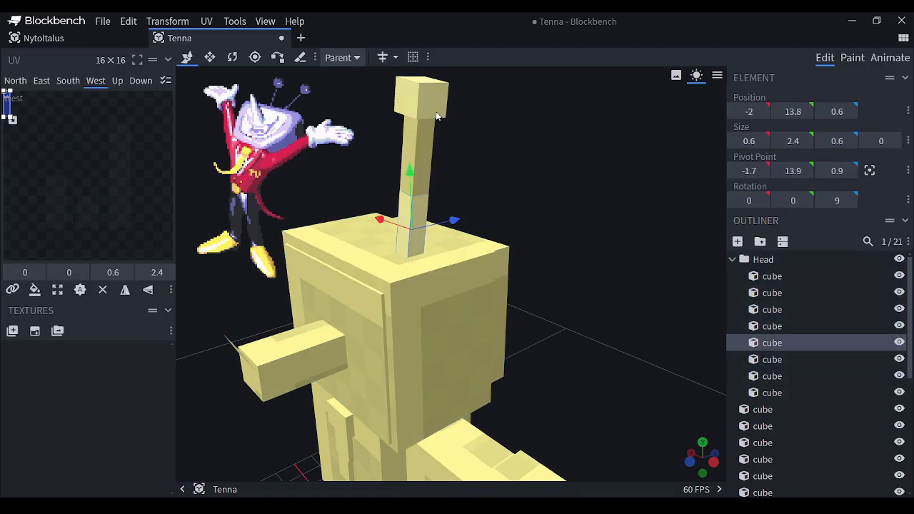
shift+click(423, 146)
shift+click(425, 97)
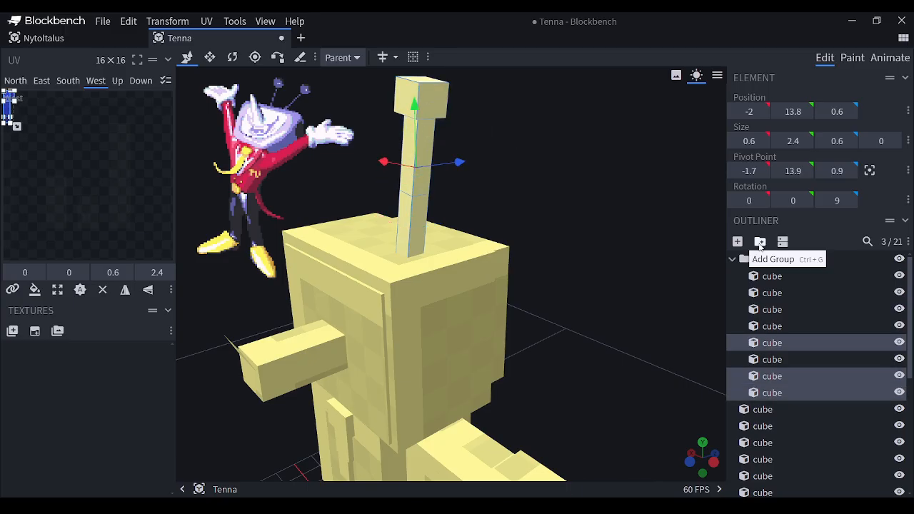
click(760, 243)
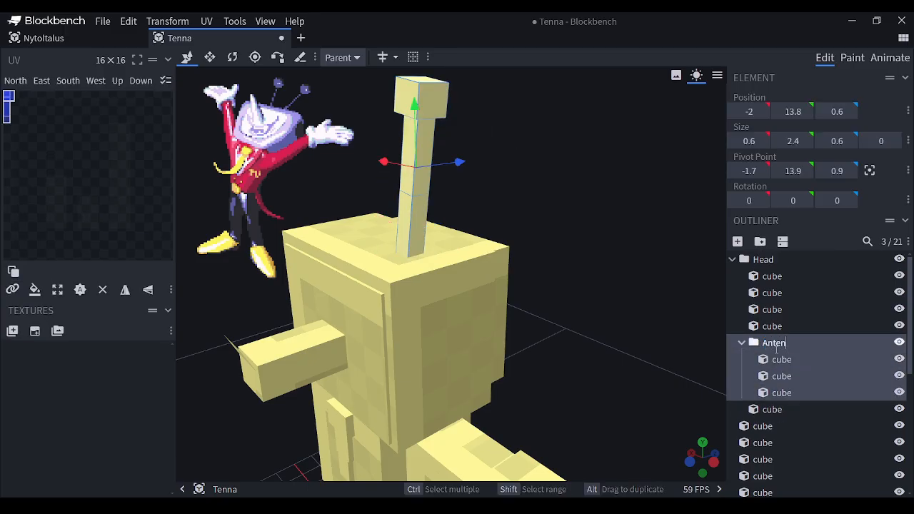
- Group the antenna's upper shaft and tip cube into a nested bone named MidAntenna
click(409, 146)
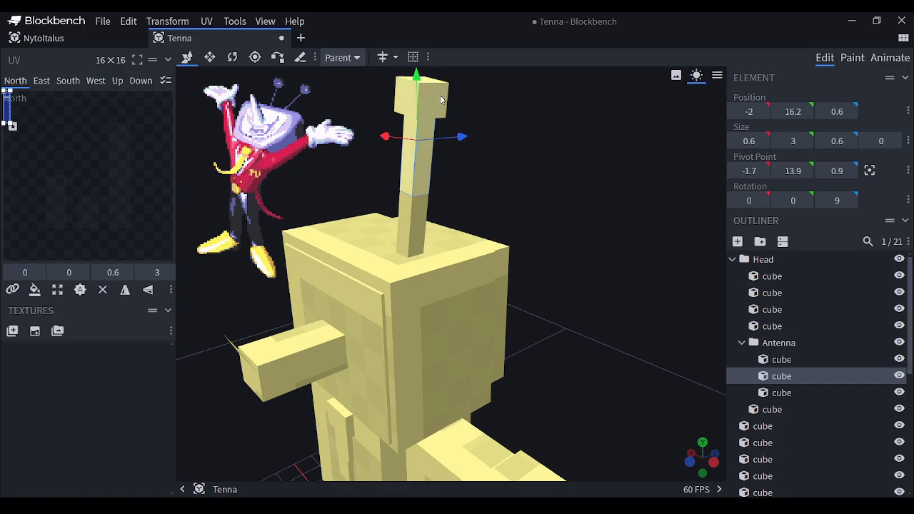
shift+click(425, 97)
click(760, 243)
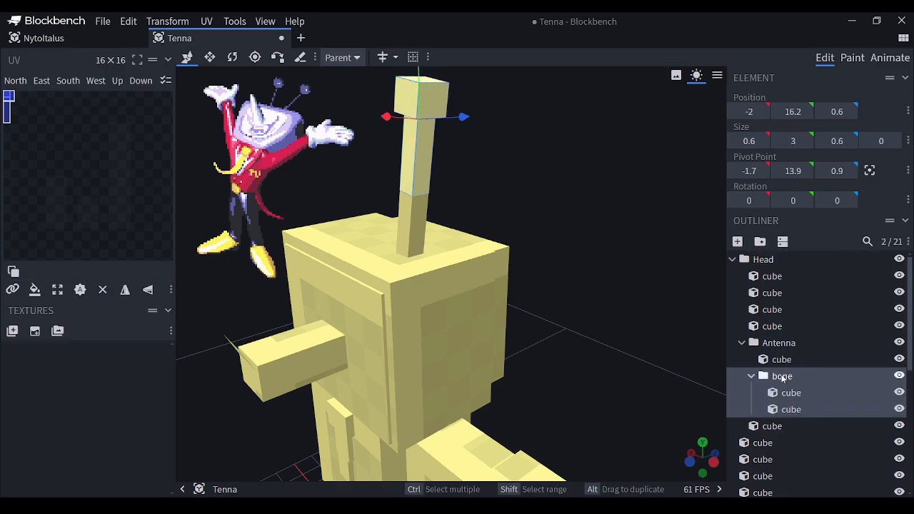
double_click(782, 379)
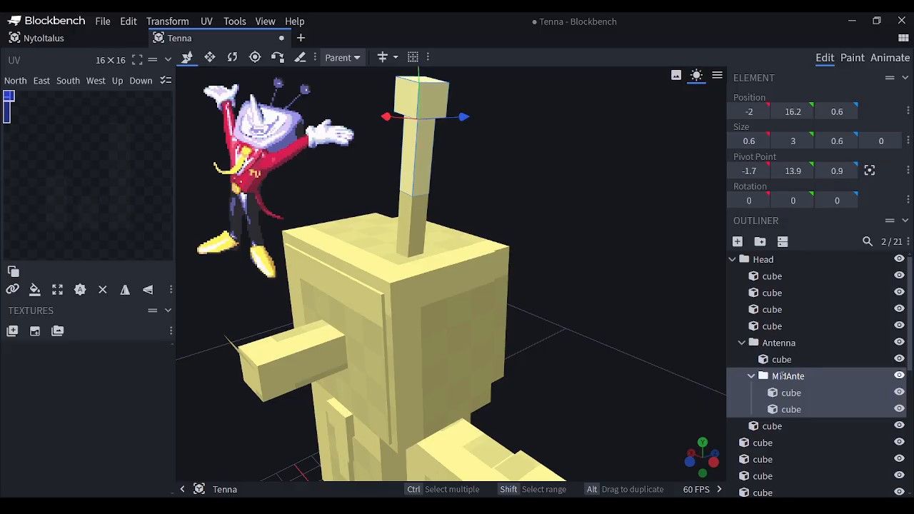
- Group the torso, tie pieces, belt buckle and coat-tail plane into a bone named Torso
drag(621, 334, 575, 206)
scroll(396, 261, up, 3)
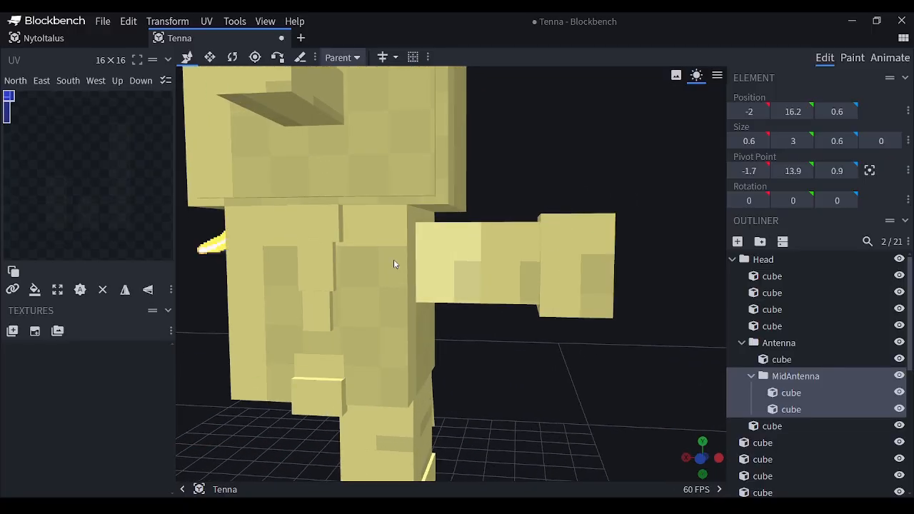
click(367, 265)
shift+click(318, 260)
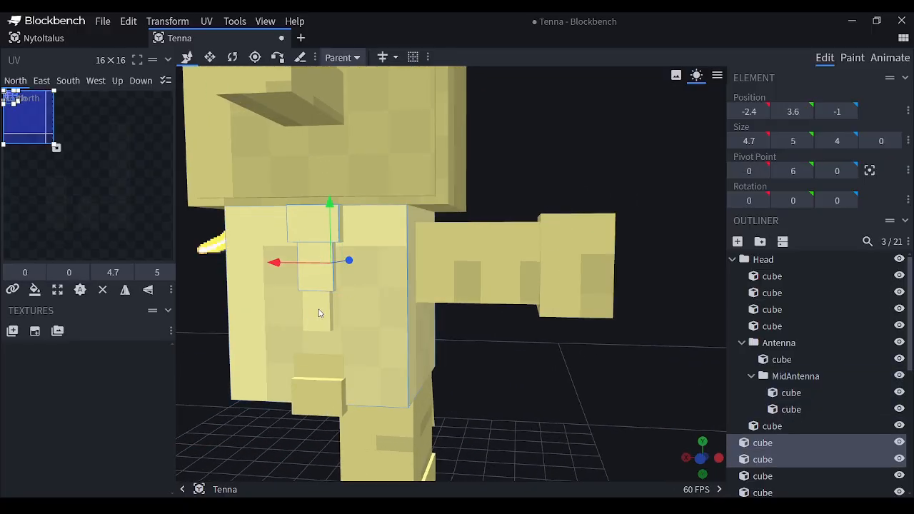
shift+click(321, 385)
drag(322, 388, 618, 434)
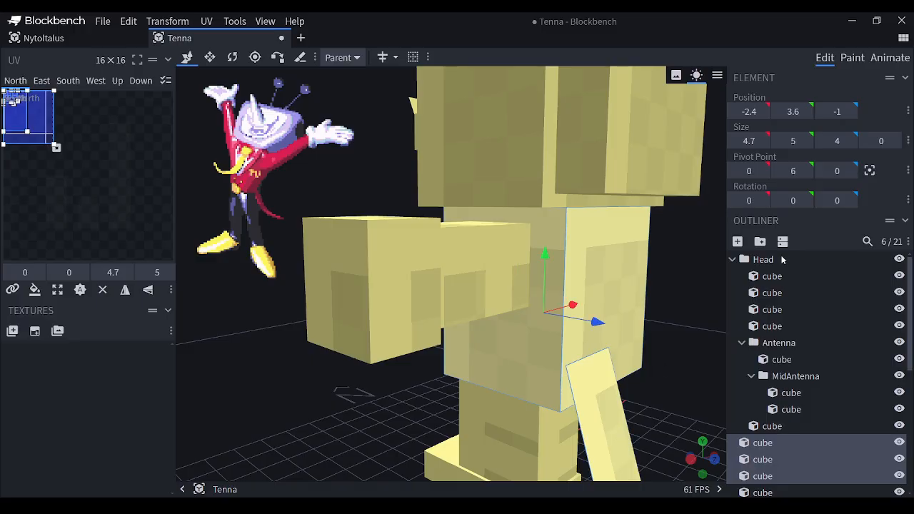
click(760, 241)
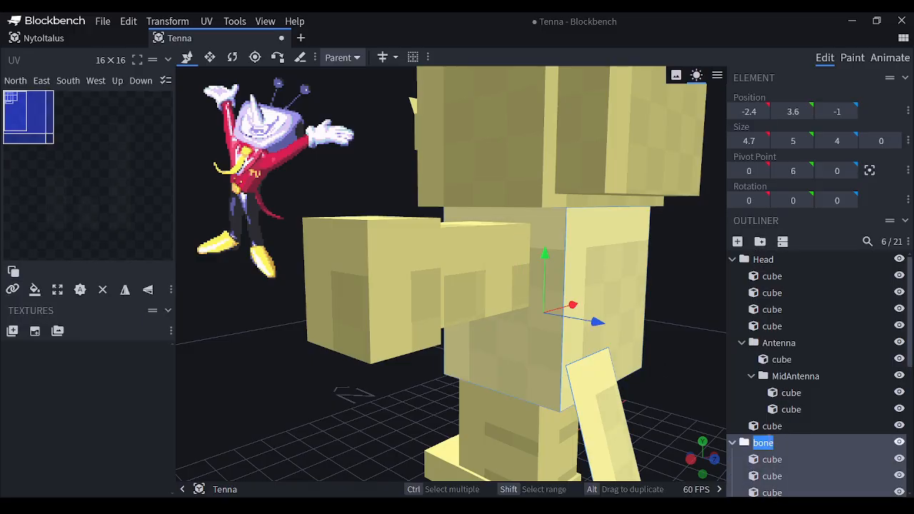
- Place the slanted coat-tail plane in its own bone named TailCoat within the Torso group
click(603, 418)
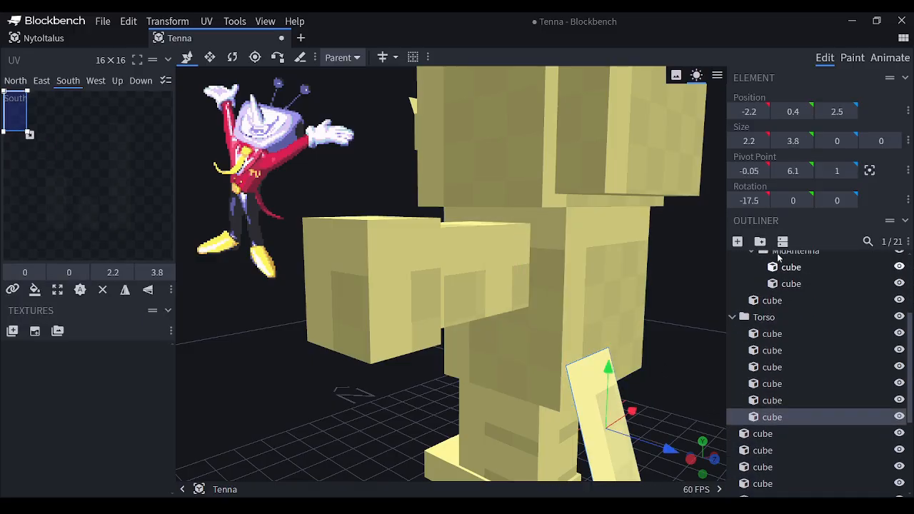
click(760, 241)
drag(771, 422, 782, 434)
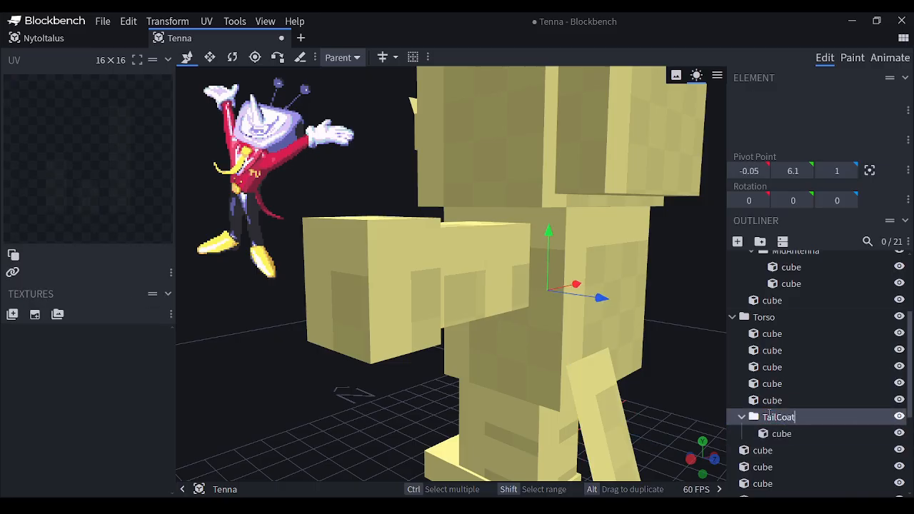
- Group the two arm segments and the hand cube into a bone named Arm
drag(323, 405, 479, 282)
click(446, 214)
shift+click(496, 218)
shift+click(570, 217)
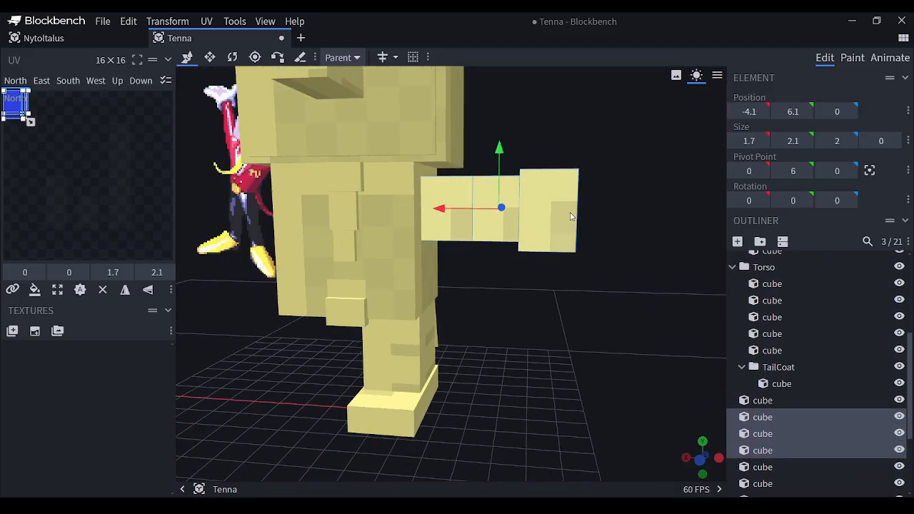
click(760, 242)
double_click(762, 418)
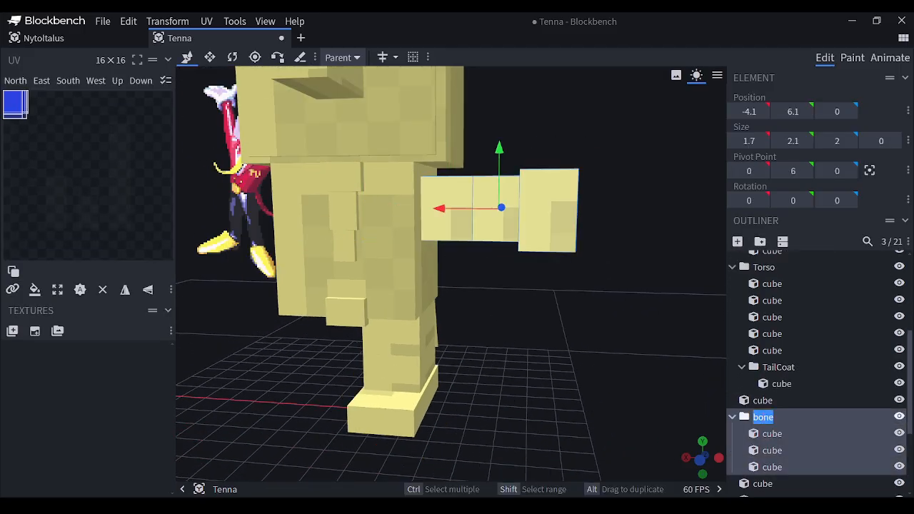
- Group the outer arm segment and hand cube into a bone named MidArm inside the Arm group
click(493, 191)
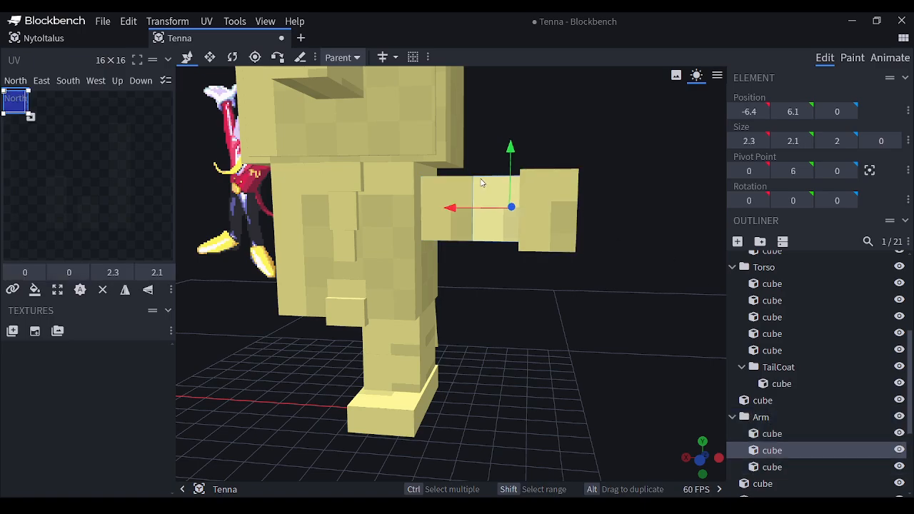
shift+click(545, 188)
click(759, 242)
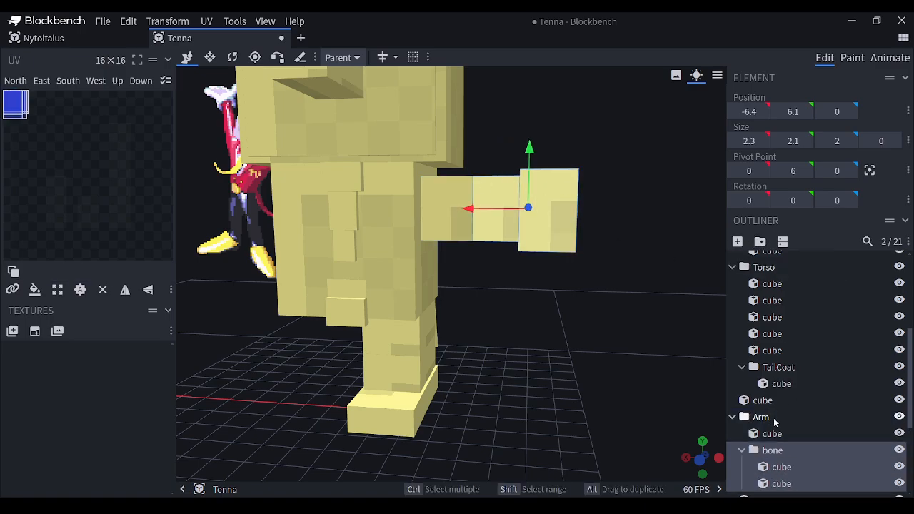
double_click(771, 450)
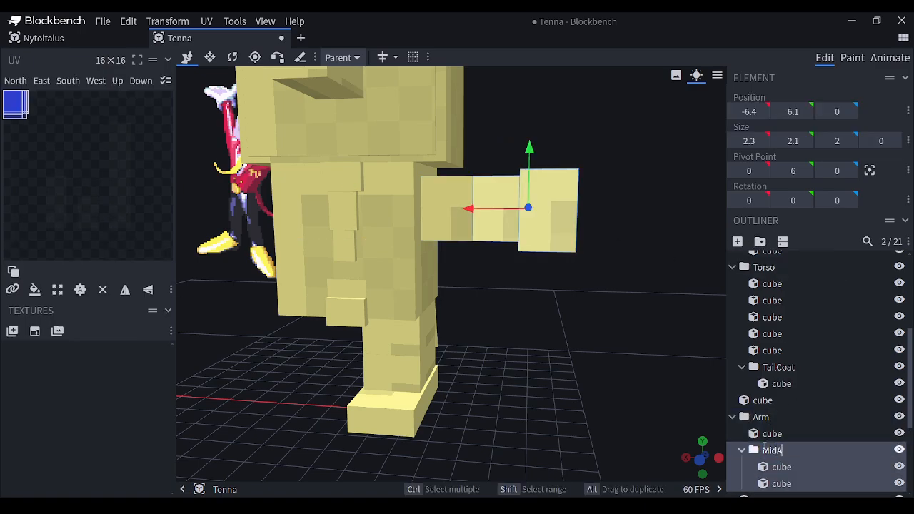
- Put the hand cube in its own bone named Hand inside the MidArm group
click(554, 184)
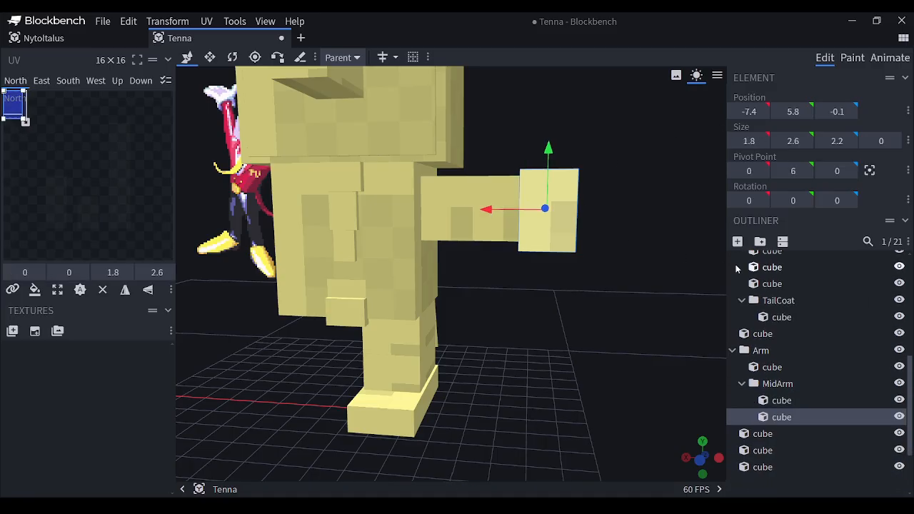
click(759, 242)
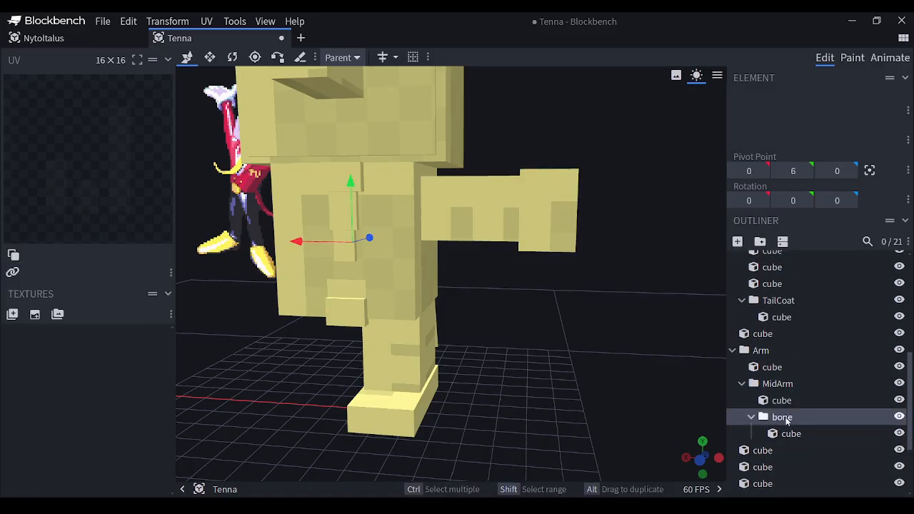
double_click(781, 417)
- Group the upper leg, lower leg and shoe cubes into a bone named Leg
right_drag(636, 393, 647, 304)
scroll(644, 303, up, 4)
click(428, 253)
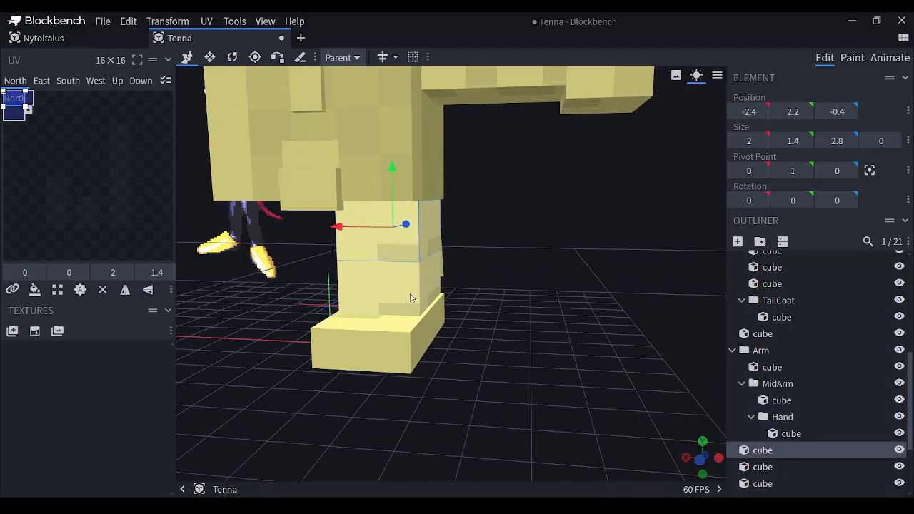
shift+click(409, 297)
shift+click(418, 333)
click(759, 242)
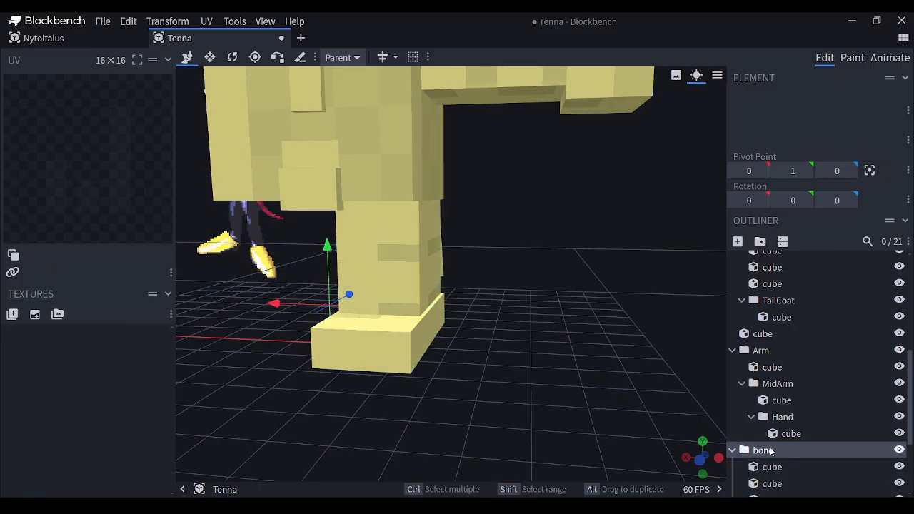
- Group the lower leg and shoe cubes into a bone named Midleg inside the Leg group
click(380, 306)
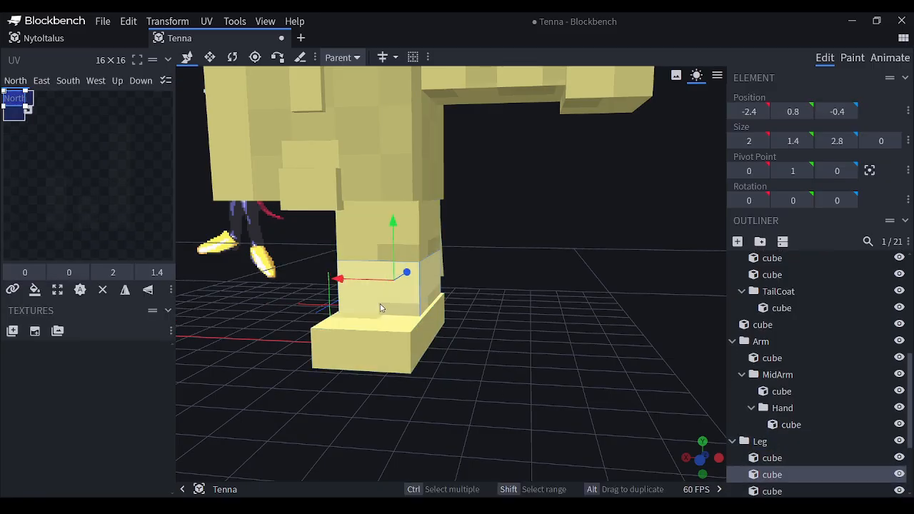
shift+click(388, 341)
click(759, 242)
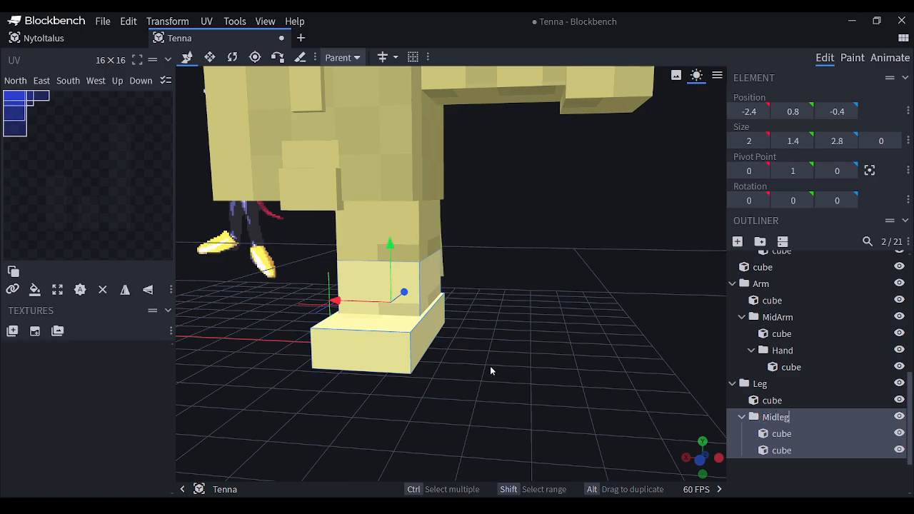
- Add a bone named Shoe inside the Midleg group and move the shoe cube into it
click(424, 349)
click(759, 242)
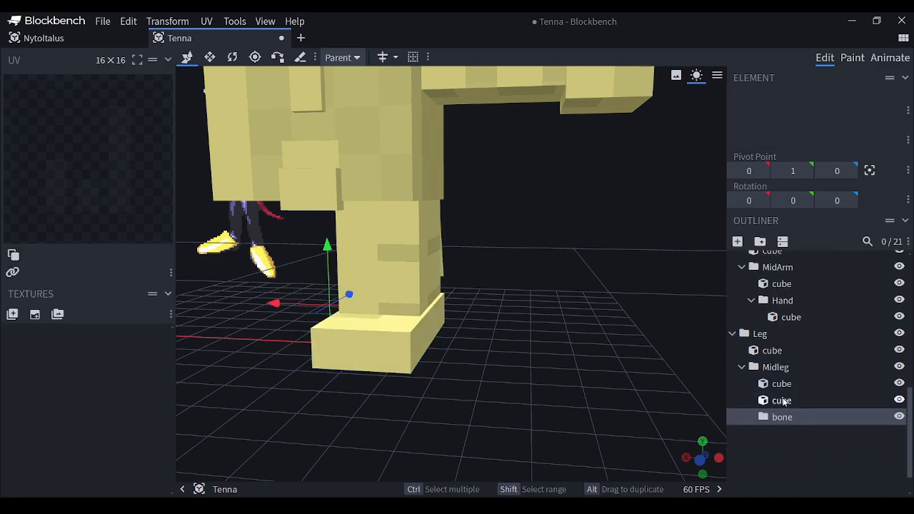
drag(786, 400, 781, 420)
click(784, 436)
double_click(781, 405)
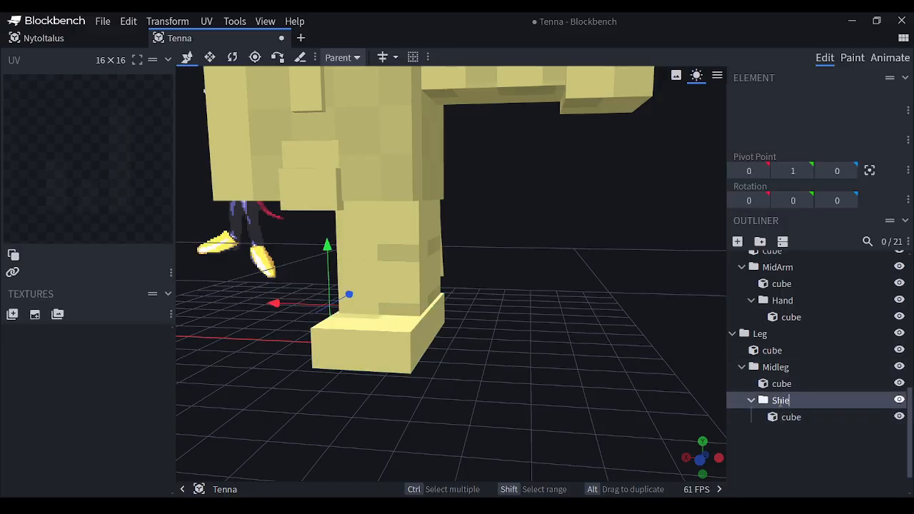
key(Return)
- Group the three tie cubes on the chest into a bone named Tie within the Torso group
scroll(585, 369, down, 6)
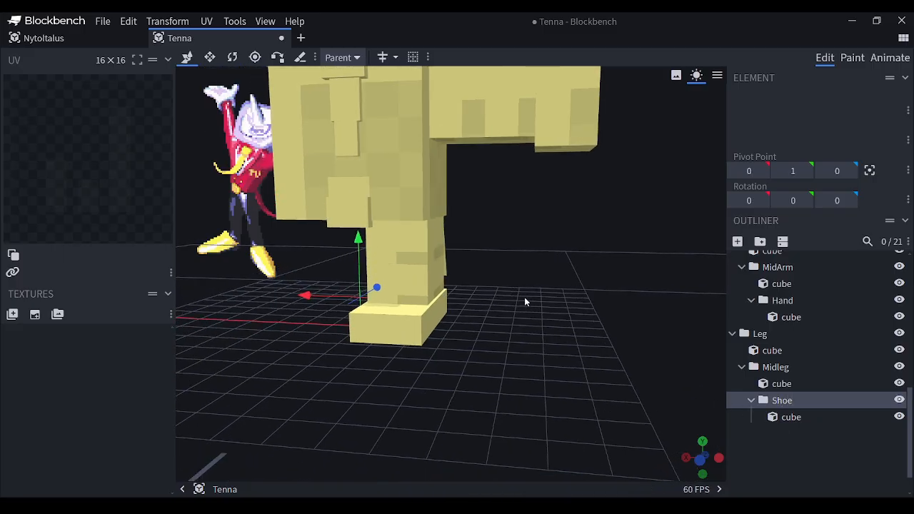
right_drag(524, 299, 559, 379)
scroll(566, 370, down, 1)
scroll(564, 368, up, 5)
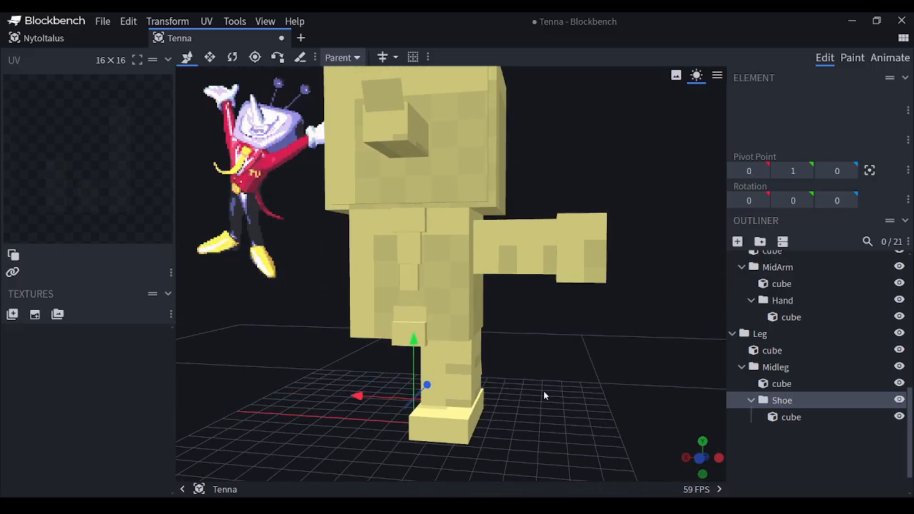
click(412, 250)
ctrl+click(396, 276)
ctrl+click(396, 314)
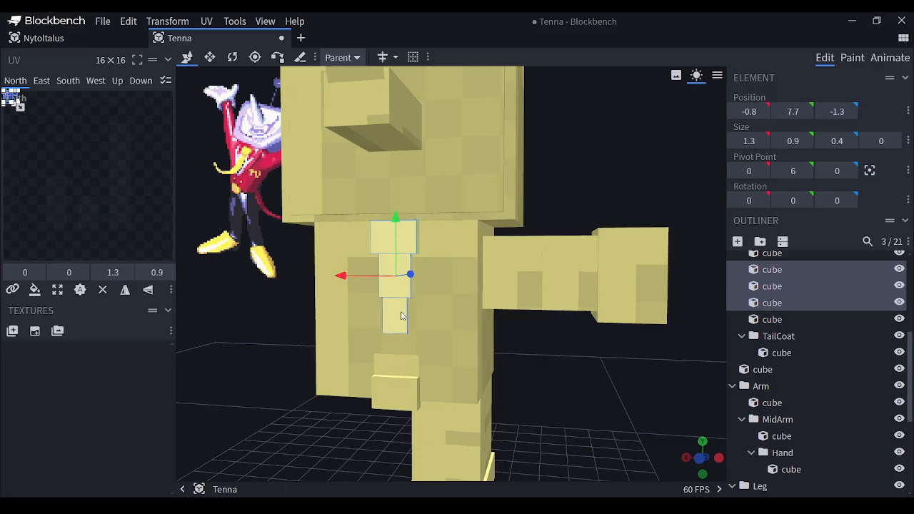
double_click(777, 271)
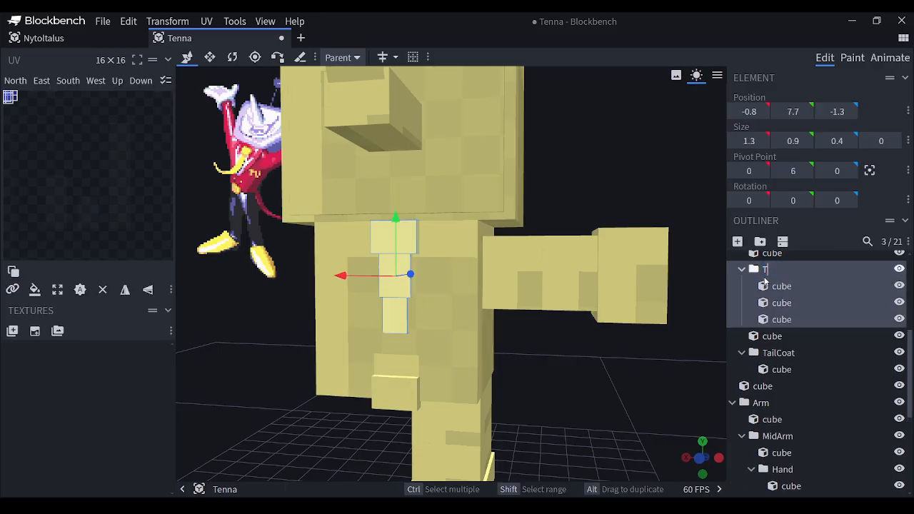
text(Tie)
key(Return)
- Group the two lower tie cubes into a bone named Midtie inside the Tie group
scroll(363, 286, up, 2)
click(364, 286)
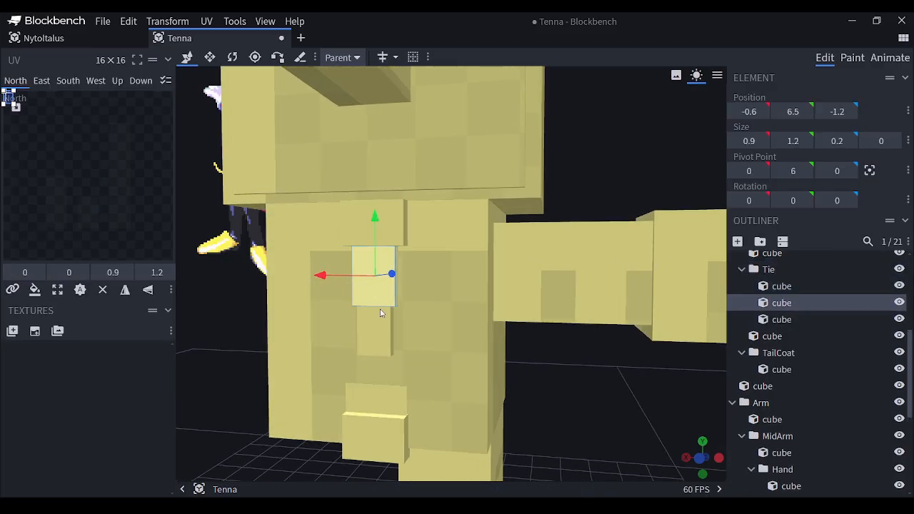
ctrl+click(375, 329)
click(761, 243)
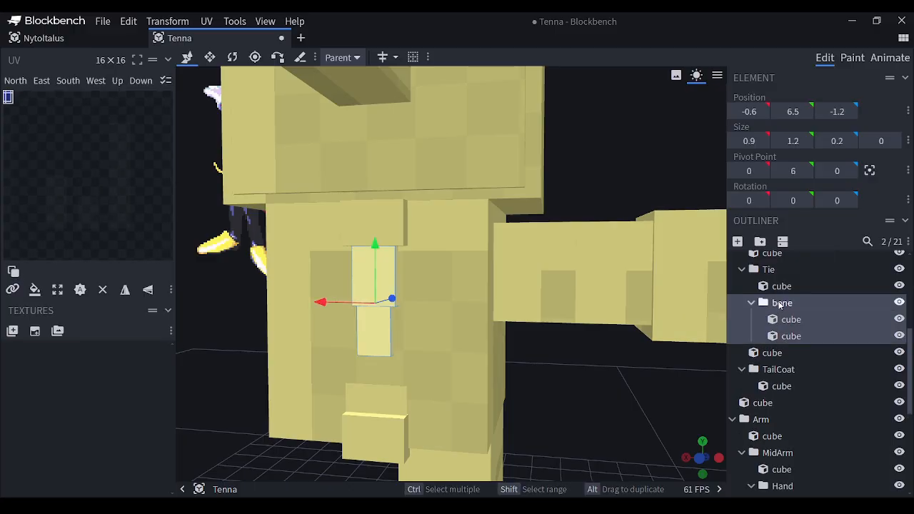
key(2)
click(822, 59)
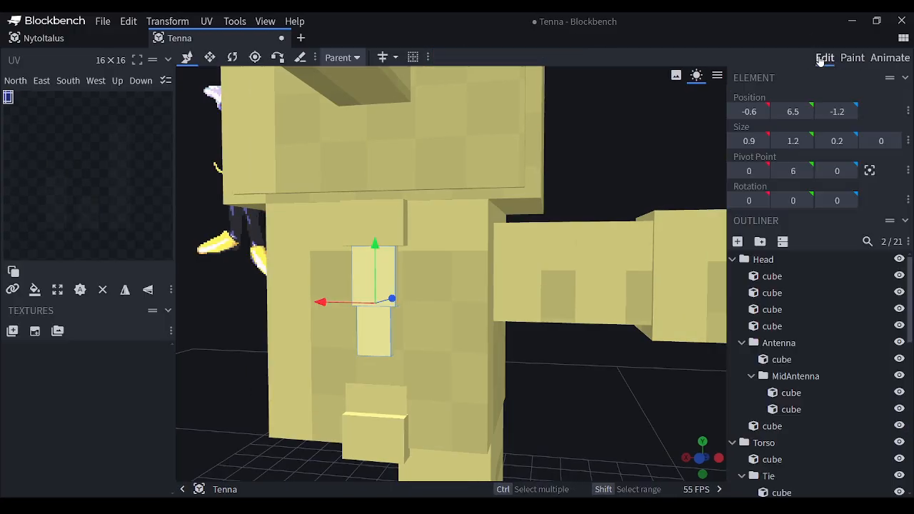
click(761, 242)
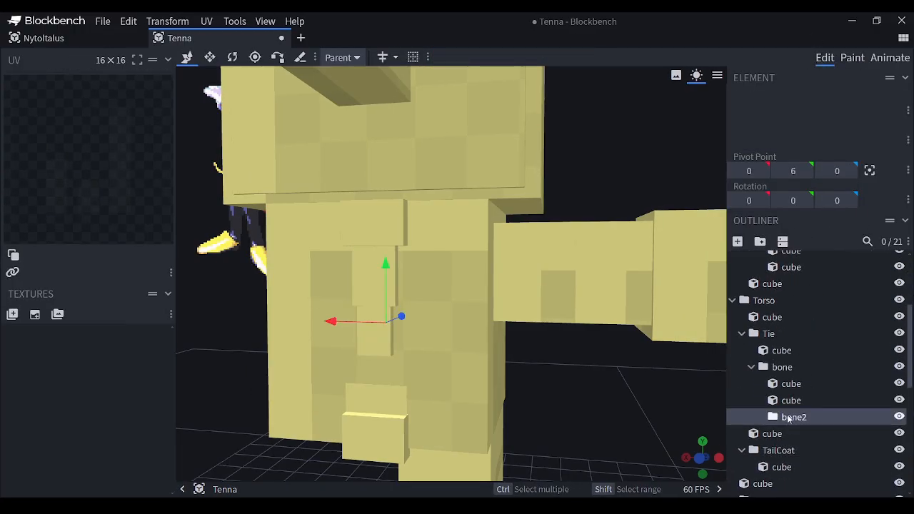
key(ctrl+z)
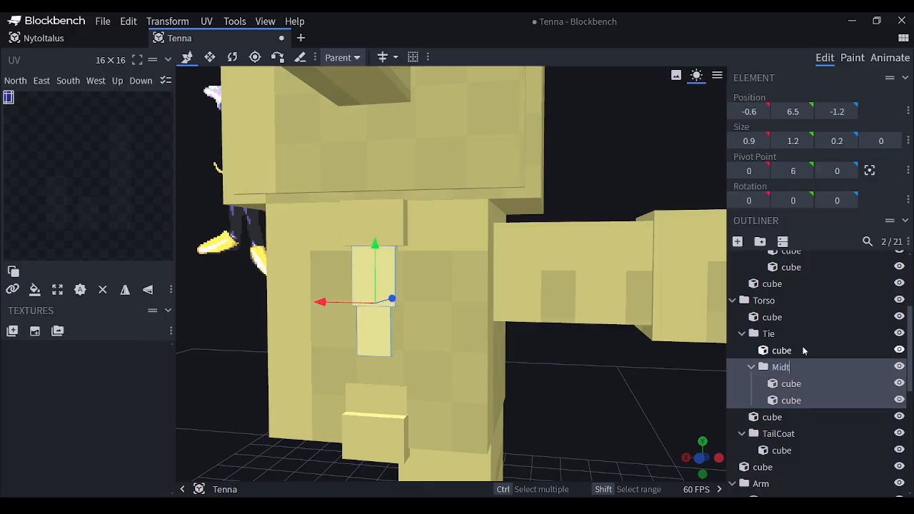
key(Return)
- Add a bone named Tietip inside the Midtie group and move the lowest tie cube into it
click(388, 340)
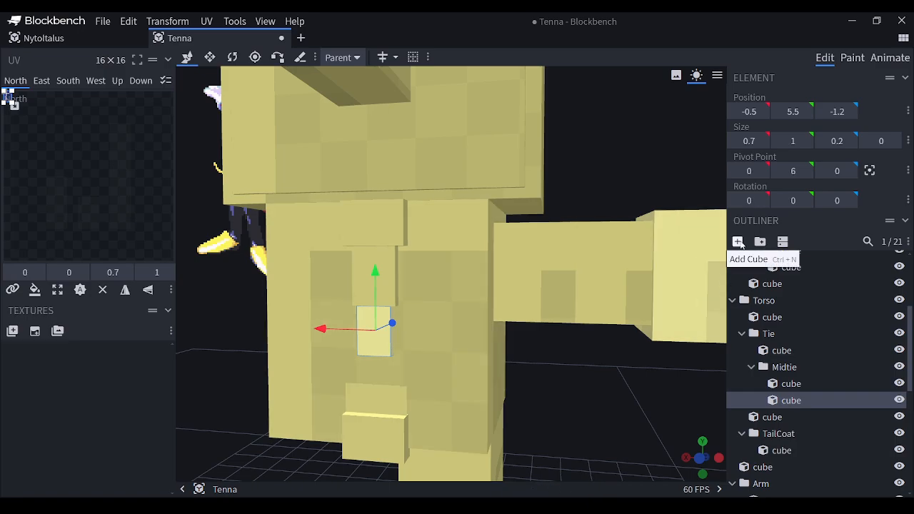
click(763, 242)
mouse_move(791, 400)
mouse_down()
mouse_move(799, 421)
mouse_move(793, 416)
mouse_up()
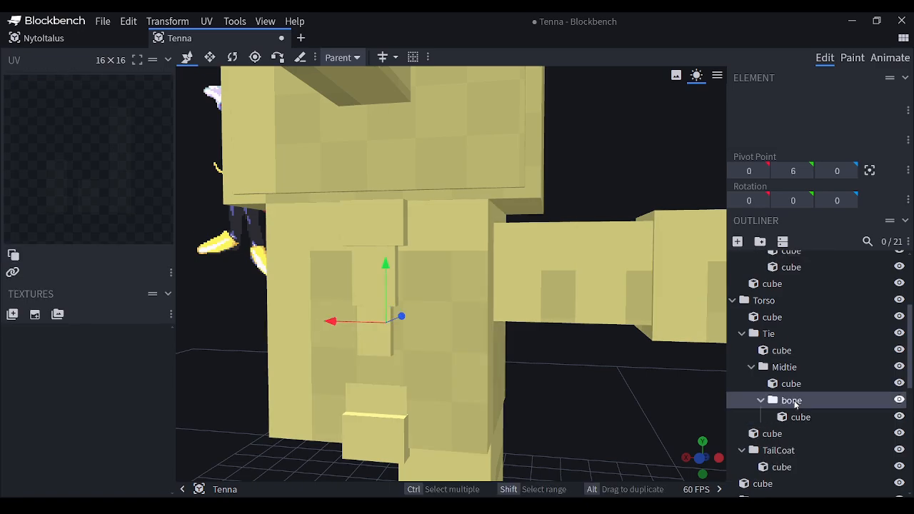
double_click(792, 401)
- Collapse the Head, Antenna, Torso, Arm and Leg groups in the outliner to expose the remaining ungrouped cube
scroll(585, 207, down, 8)
drag(594, 132, 554, 145)
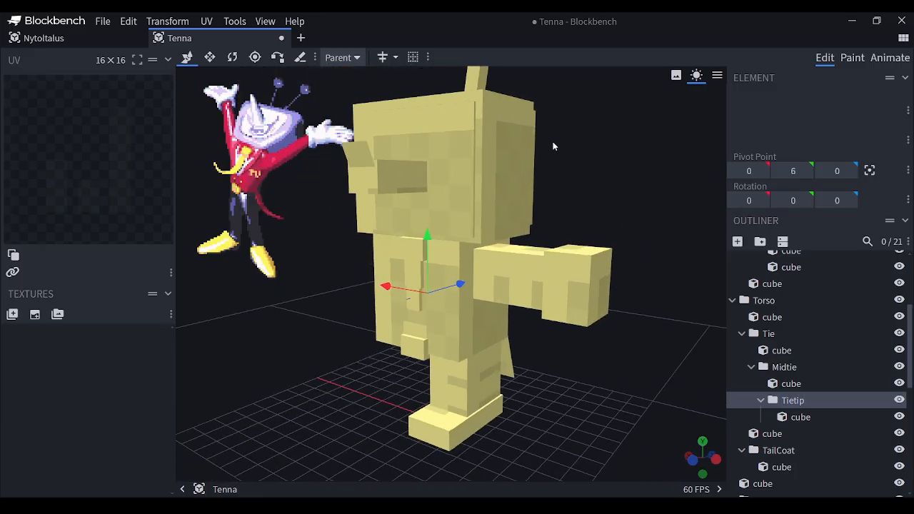
scroll(552, 157, down, 3)
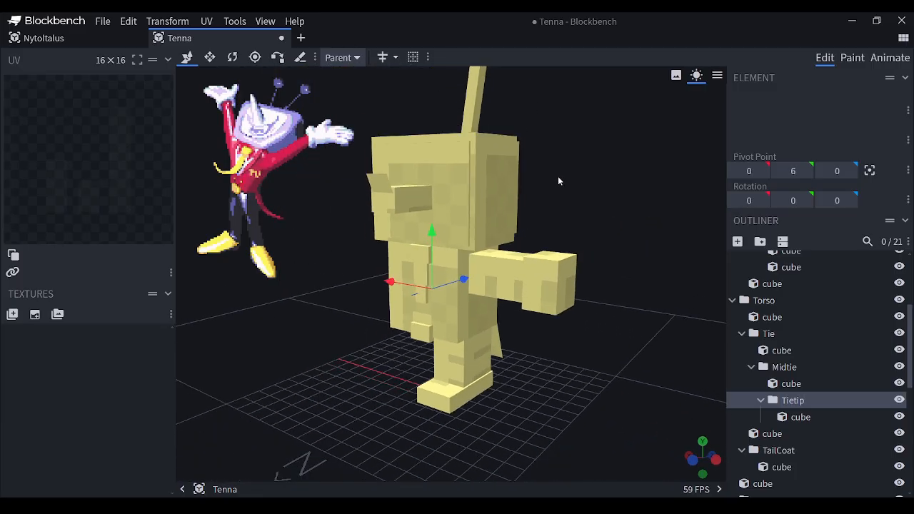
drag(551, 172, 544, 198)
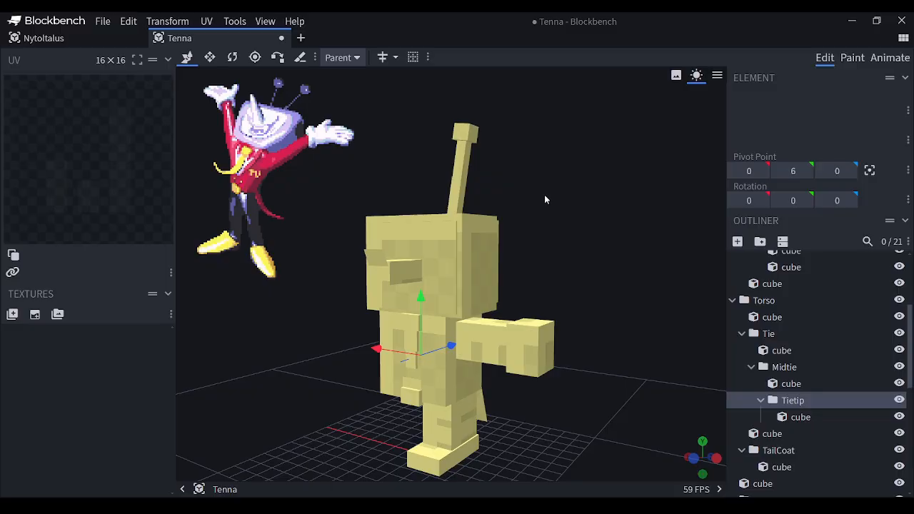
click(742, 334)
click(732, 333)
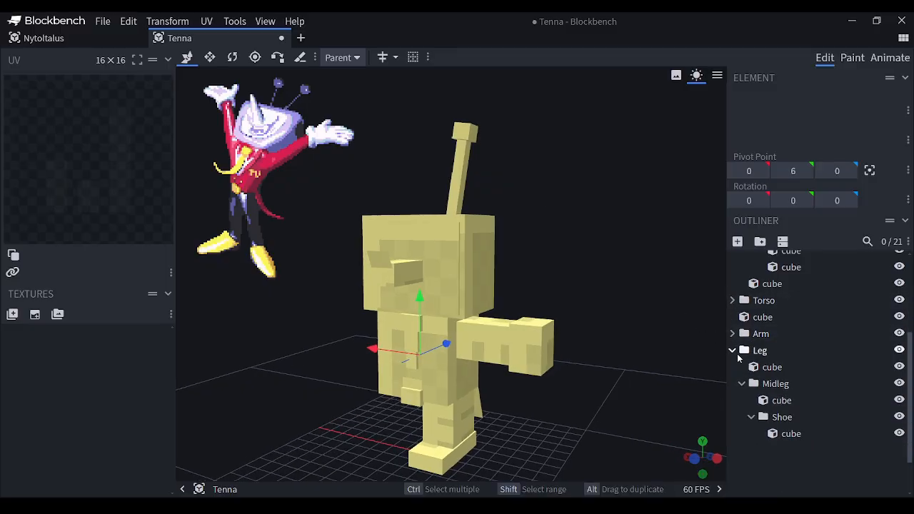
click(732, 349)
click(741, 343)
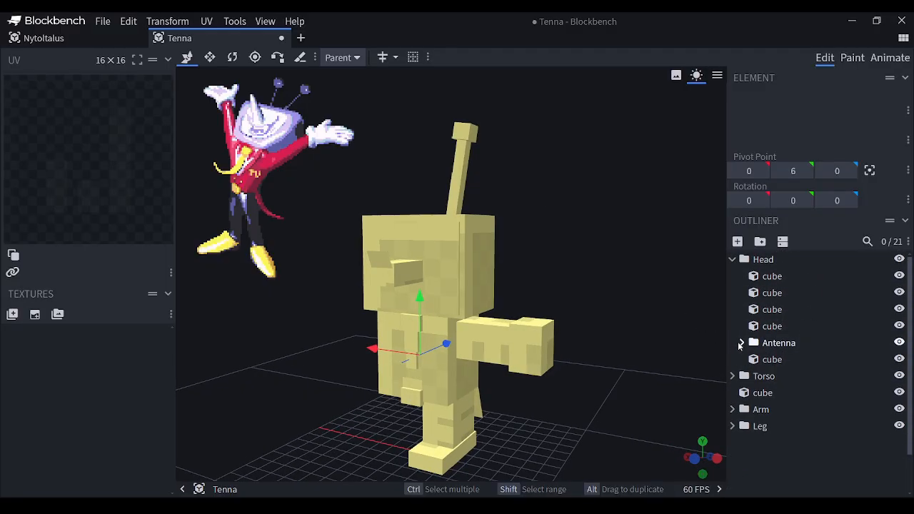
click(731, 260)
click(731, 262)
click(788, 360)
mouse_move(525, 248)
mouse_down()
mouse_move(395, 238)
mouse_move(528, 250)
mouse_up()
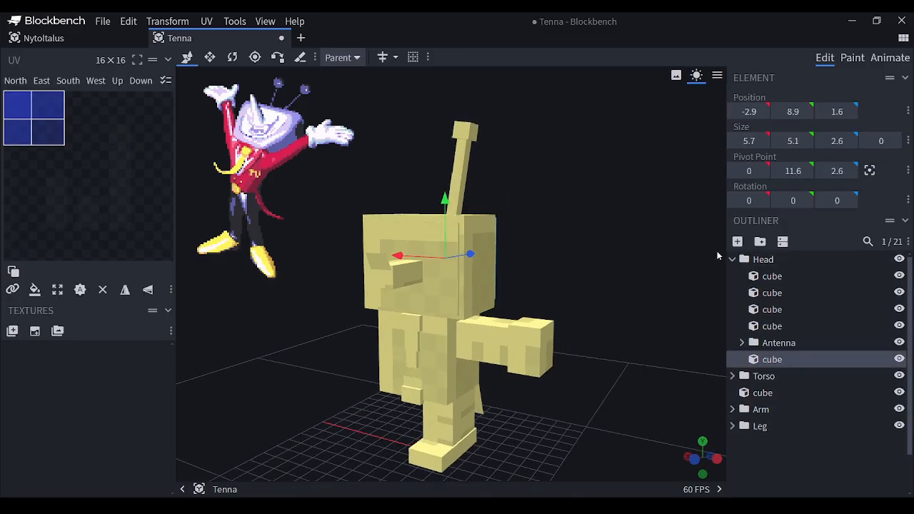
click(732, 259)
- Move the loose waist cube and the Arm, Leg and Head groups into the Torso group
click(762, 298)
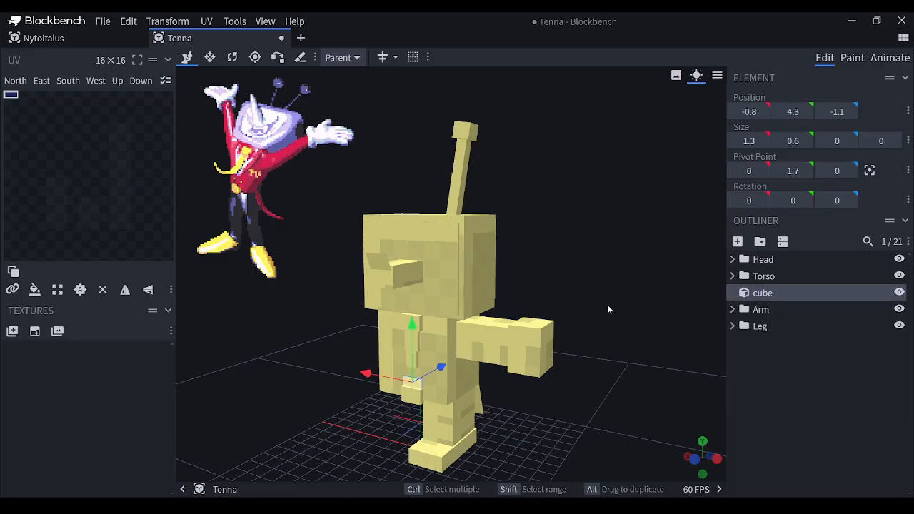
drag(607, 310, 603, 302)
mouse_move(758, 293)
mouse_down()
mouse_move(759, 277)
mouse_move(753, 285)
mouse_move(764, 278)
mouse_up()
right_drag(599, 295, 577, 206)
scroll(577, 206, up, 3)
drag(578, 210, 633, 228)
click(733, 260)
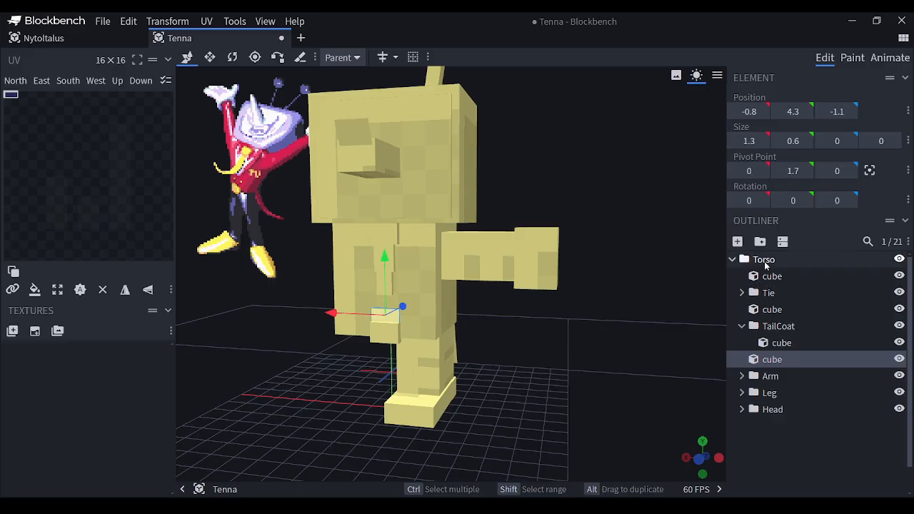
- Center the Torso bone's pivot point and activate the Pivot tool
click(761, 259)
click(870, 171)
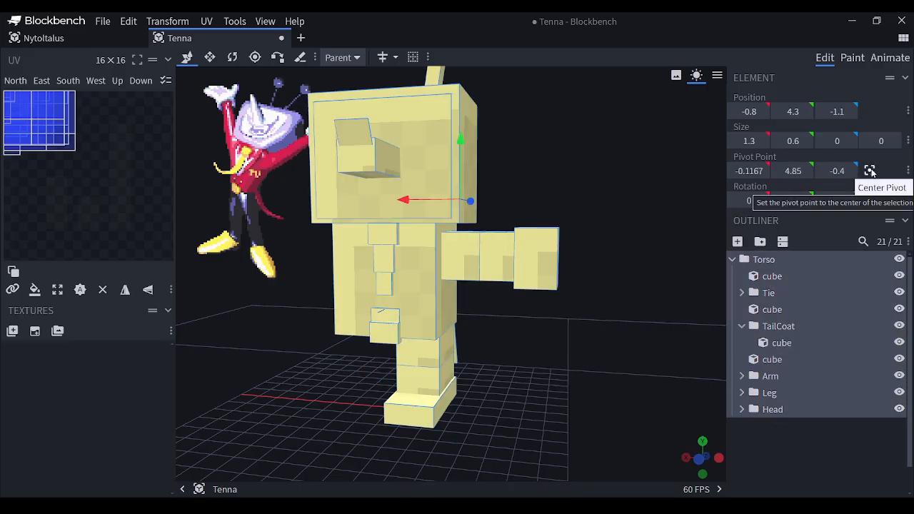
click(255, 57)
drag(556, 187, 604, 184)
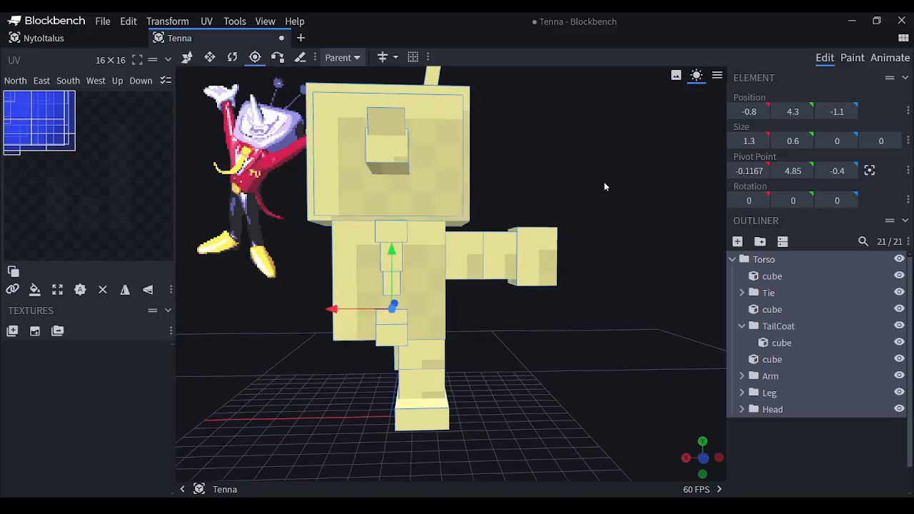
- Center the Tie bone's pivot point
click(771, 293)
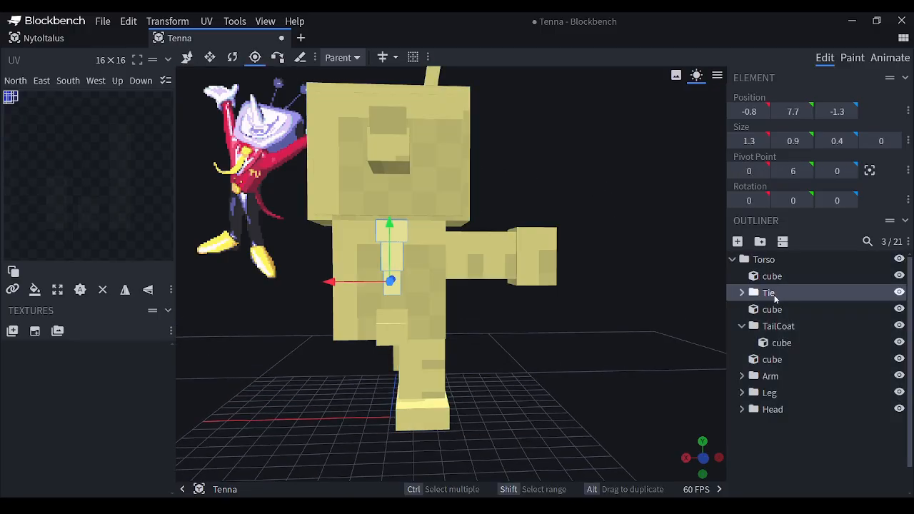
click(869, 171)
drag(599, 208, 677, 221)
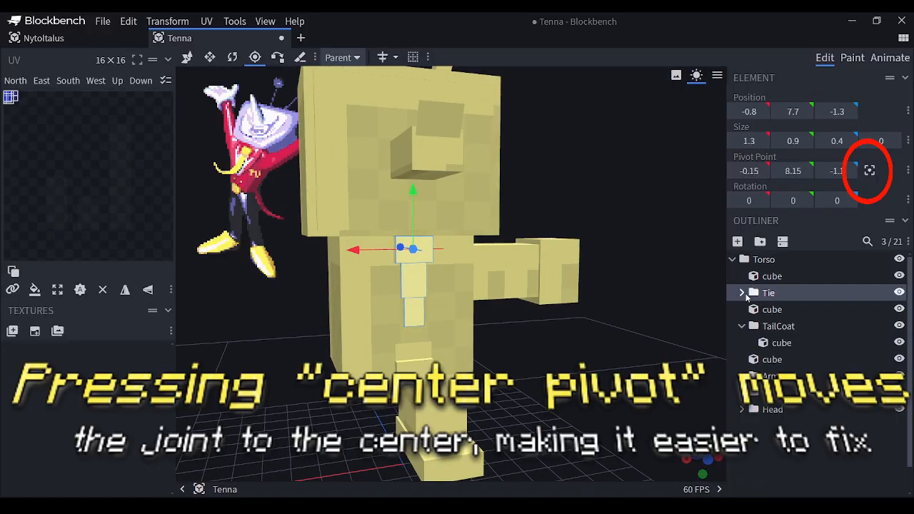
- Center the Midtie bone's pivot and raise it 0.5 to Y 7.6, near the middle tie cube's upper edge
click(741, 293)
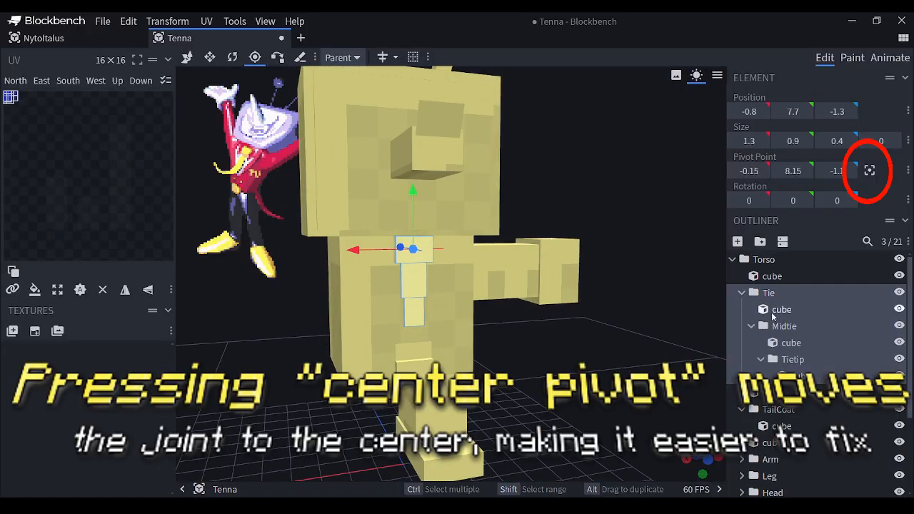
click(784, 326)
click(870, 170)
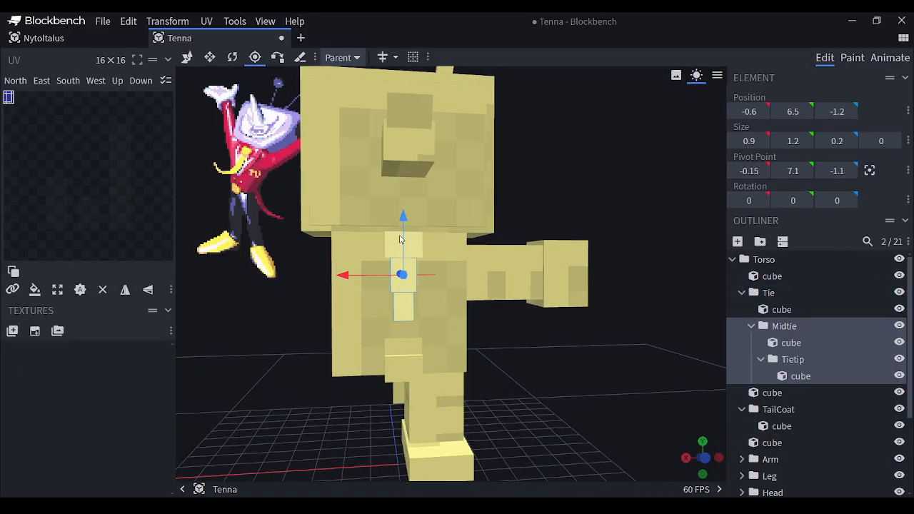
drag(404, 240, 406, 225)
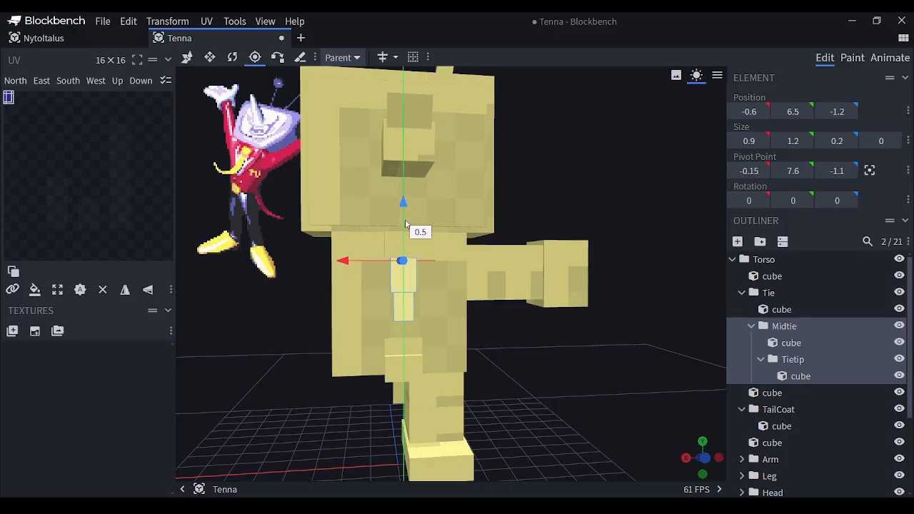
- Center the Tietip bone's pivot and raise it to Y 6.4, near the tip cube's upper edge
click(796, 359)
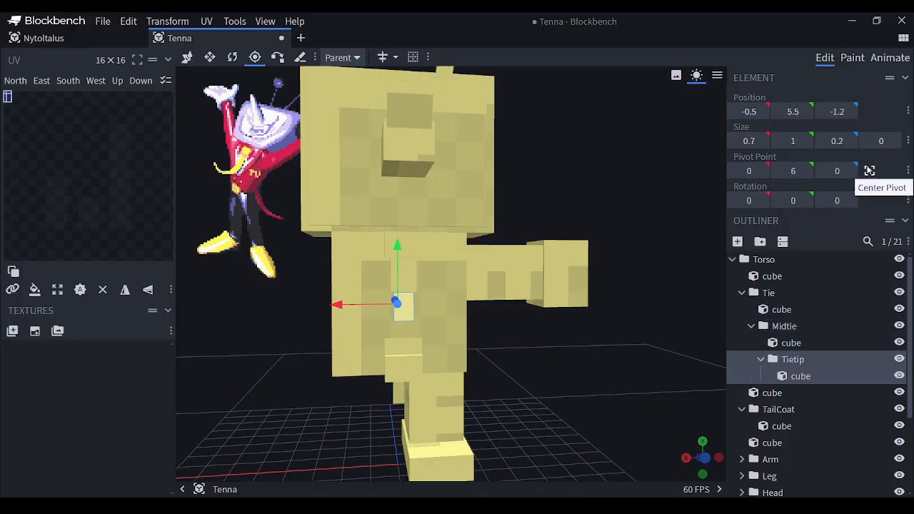
click(870, 171)
drag(404, 280, 410, 262)
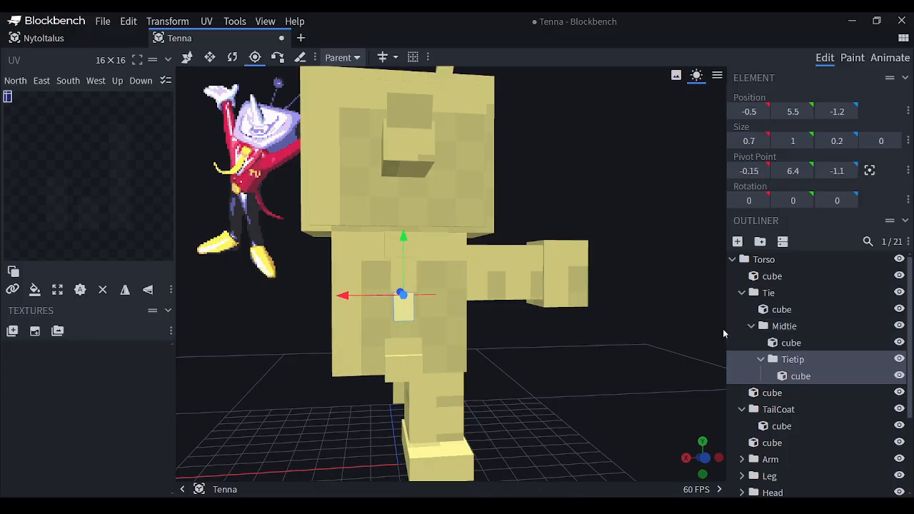
- Try rotating the TailCoat bone about its current pivot and undo the rotation
click(778, 409)
drag(571, 357, 724, 203)
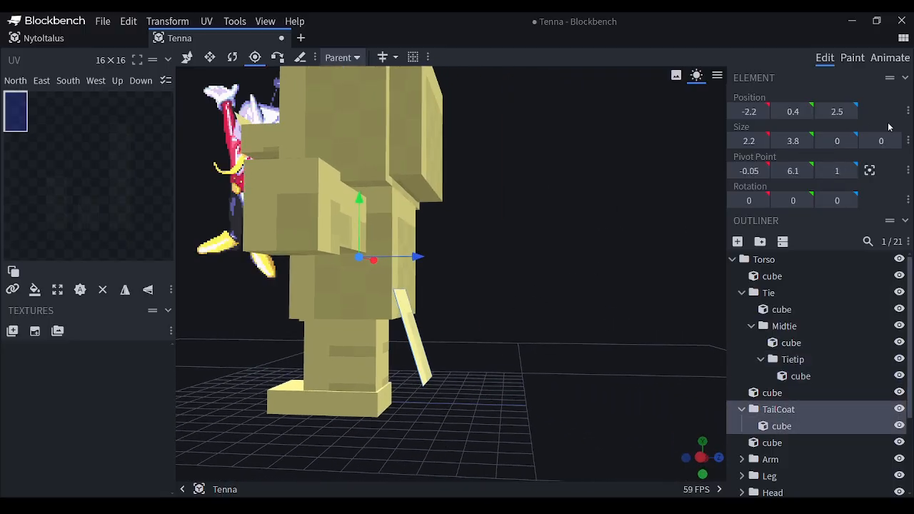
click(232, 57)
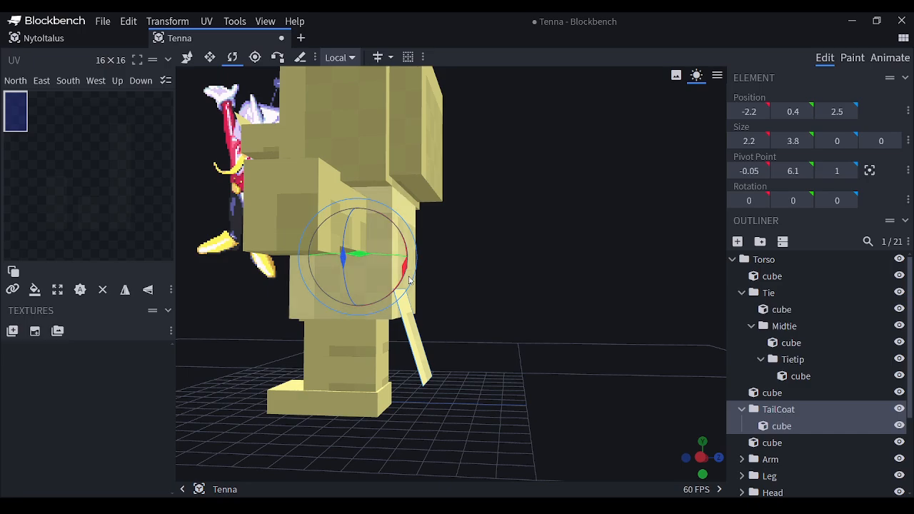
drag(406, 271, 435, 266)
key(ctrl+z)
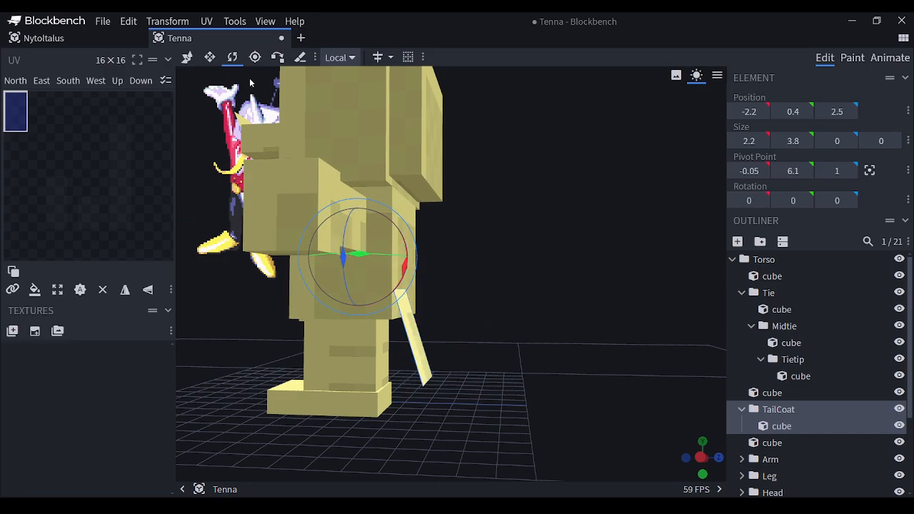
- Center the TailCoat bone's pivot and move it to the coat tail's upper edge, about Y 4.63 and Z 2.97
click(254, 57)
click(869, 170)
drag(714, 228, 485, 286)
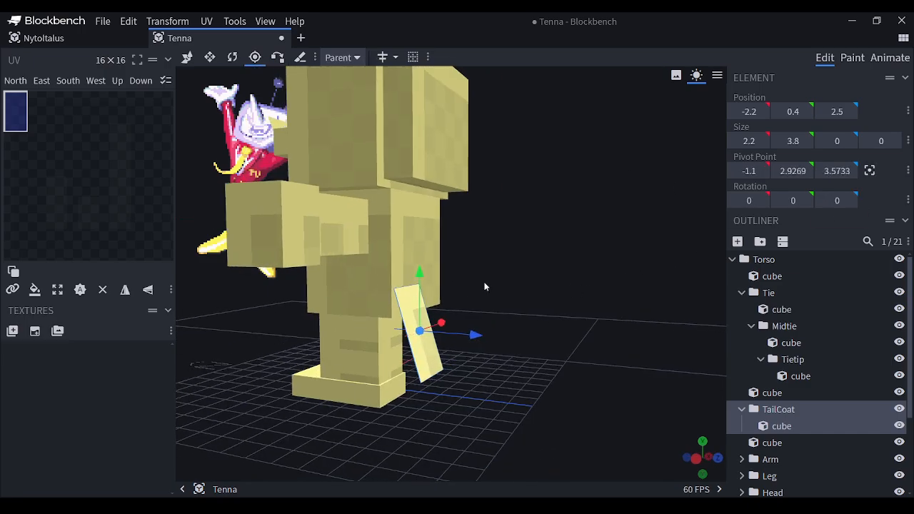
drag(420, 282, 421, 248)
drag(479, 267, 563, 266)
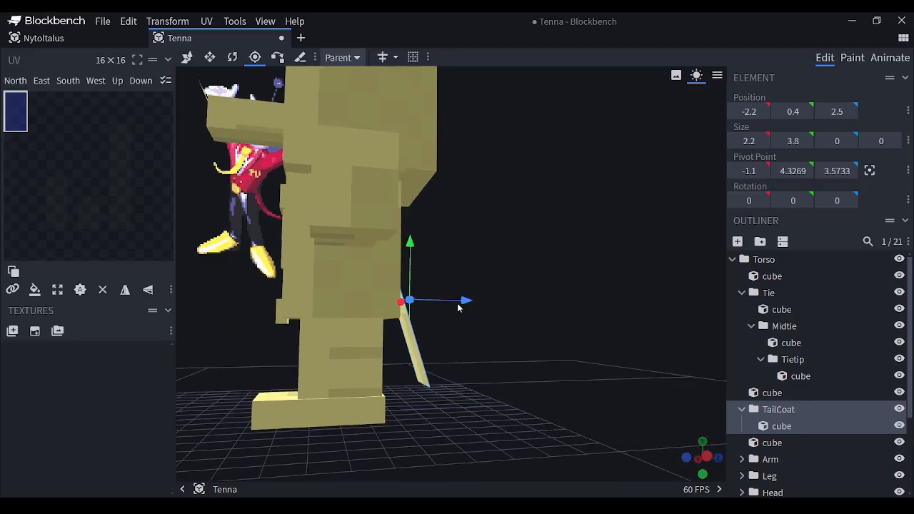
drag(459, 301, 449, 299)
drag(487, 349, 473, 347)
drag(402, 270, 402, 265)
drag(453, 293, 443, 299)
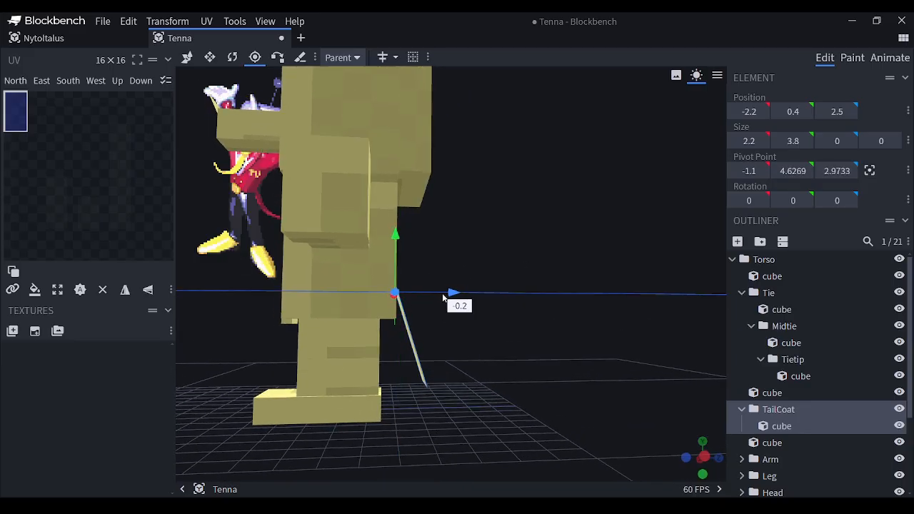
- Center the Arm bone's pivot and shift it to the shoulder at X -2.15
drag(502, 341, 611, 357)
click(800, 461)
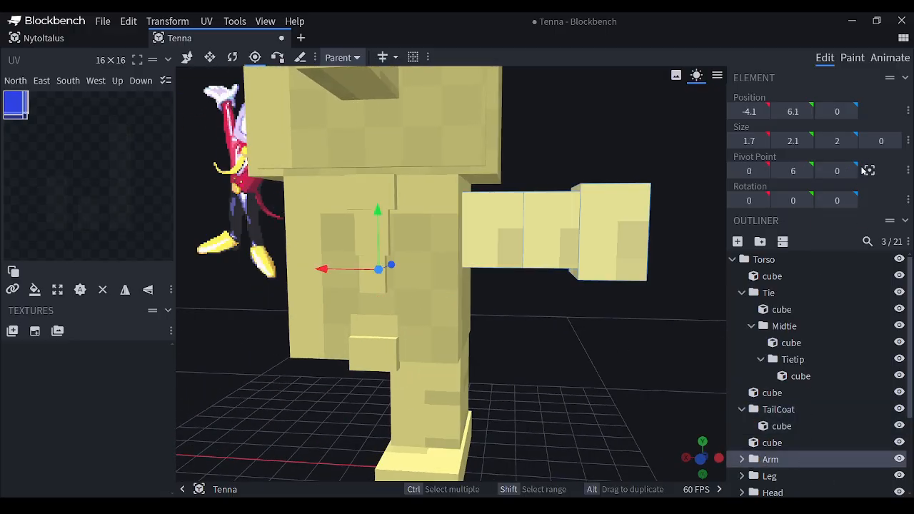
click(868, 171)
drag(437, 235, 410, 237)
- Center the MidArm bone's pivot and shift it to the elbow joint at X -4.15
double_click(754, 458)
scroll(771, 454, down, 1)
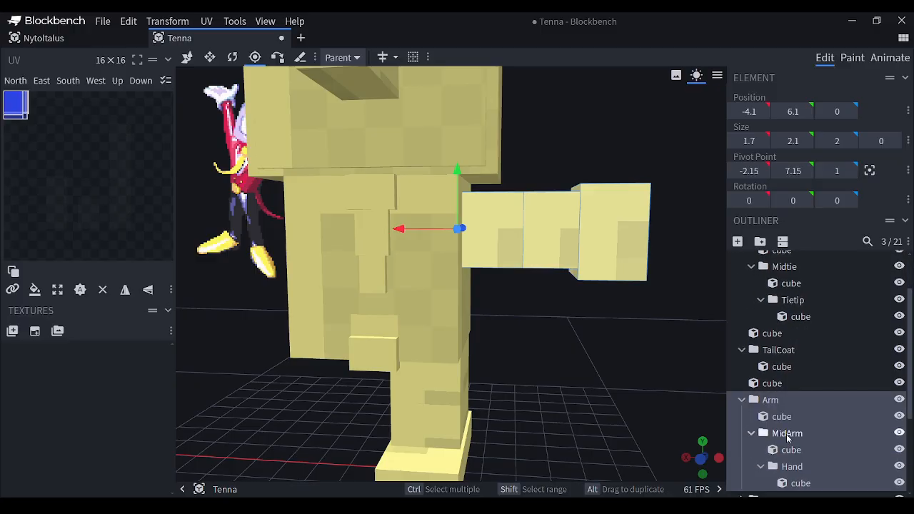
click(789, 434)
click(870, 169)
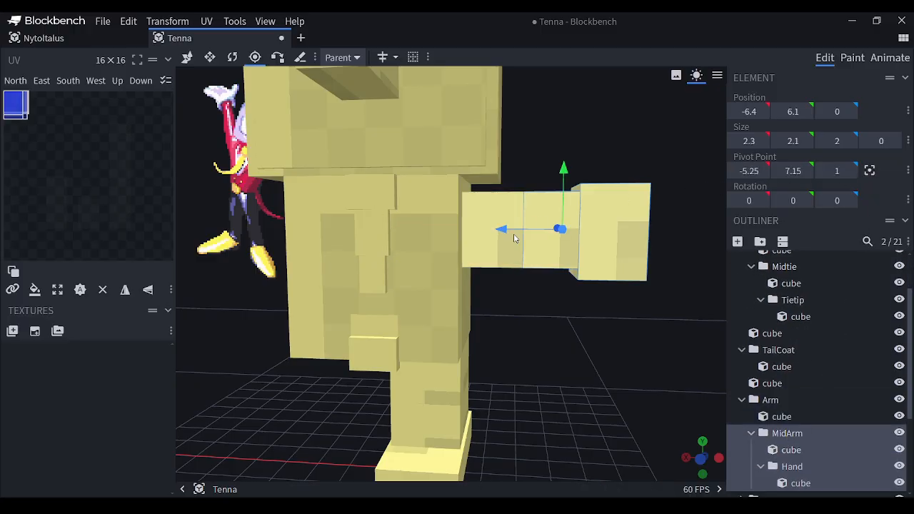
drag(508, 236, 471, 241)
- Center the Hand bone's pivot and shift it along X toward the wrist, where the hand meets the forearm
scroll(566, 343, down, 8)
scroll(560, 357, up, 5)
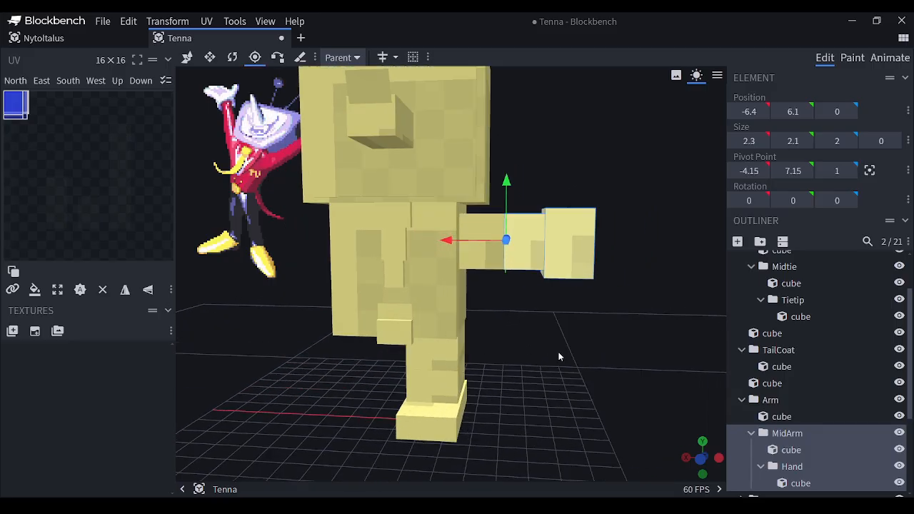
scroll(560, 357, up, 2)
click(791, 466)
click(869, 170)
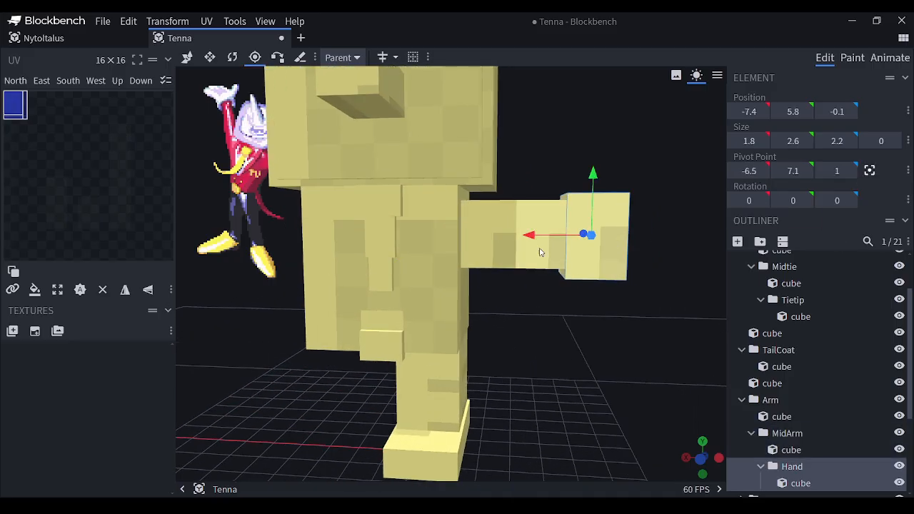
drag(530, 236, 515, 239)
- Center the Leg bone's pivot and raise it to the hip at the upper end of the leg
scroll(829, 413, down, 3)
click(797, 384)
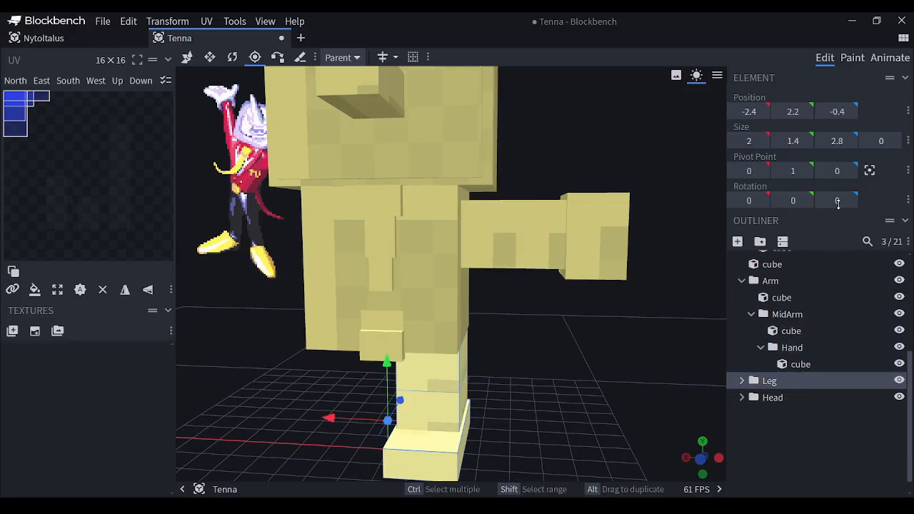
click(869, 171)
drag(441, 312, 448, 289)
- Center the Midleg bone's pivot inside the Leg group and raise it to the knee joint
click(741, 381)
click(785, 414)
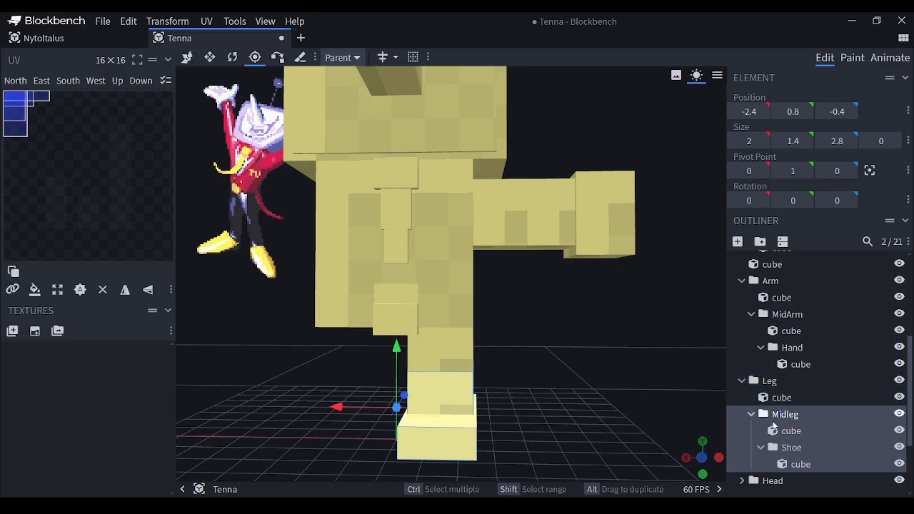
click(868, 172)
drag(442, 335, 444, 326)
drag(546, 389, 414, 385)
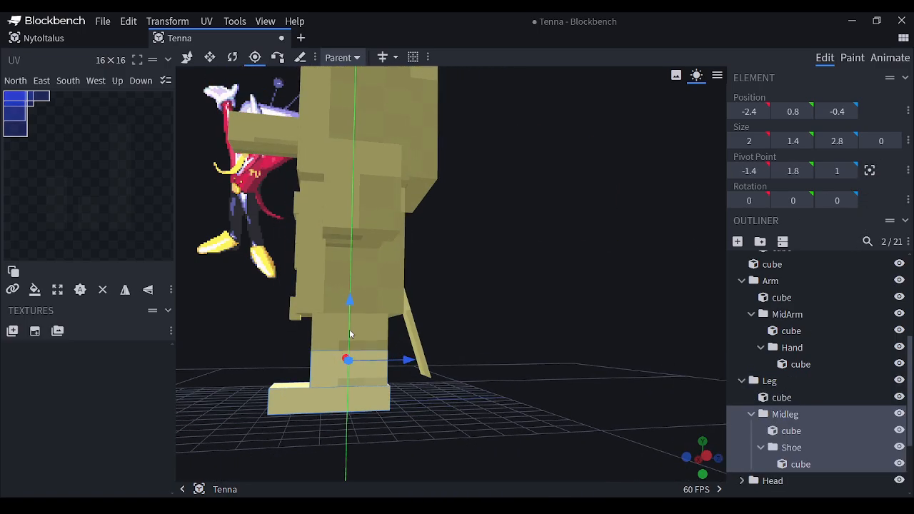
drag(349, 329, 350, 323)
- Center the Shoe bone's pivot and move it to the ankle at Y 0.75 and Z 1.85
click(805, 447)
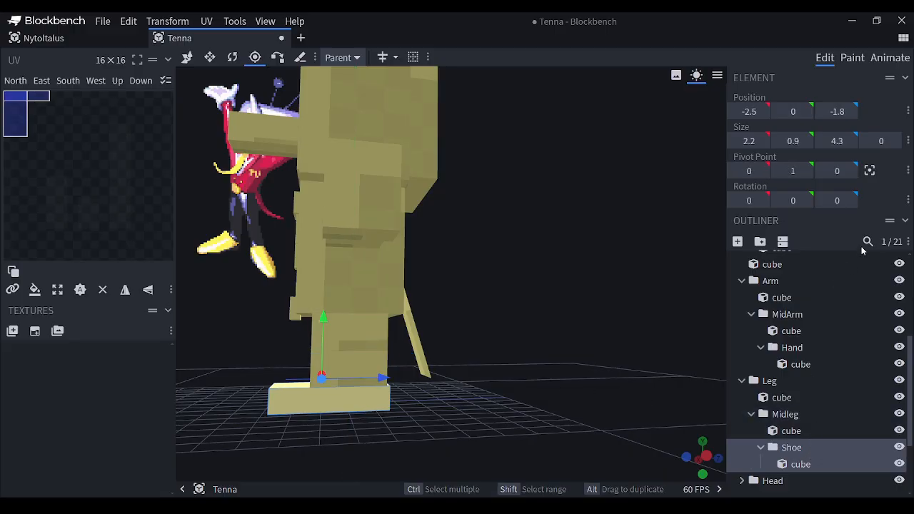
drag(387, 402, 426, 398)
drag(370, 368, 371, 357)
- Center the Head bone's pivot and lower it to the neck, at about Y 8.5
drag(497, 314, 464, 287)
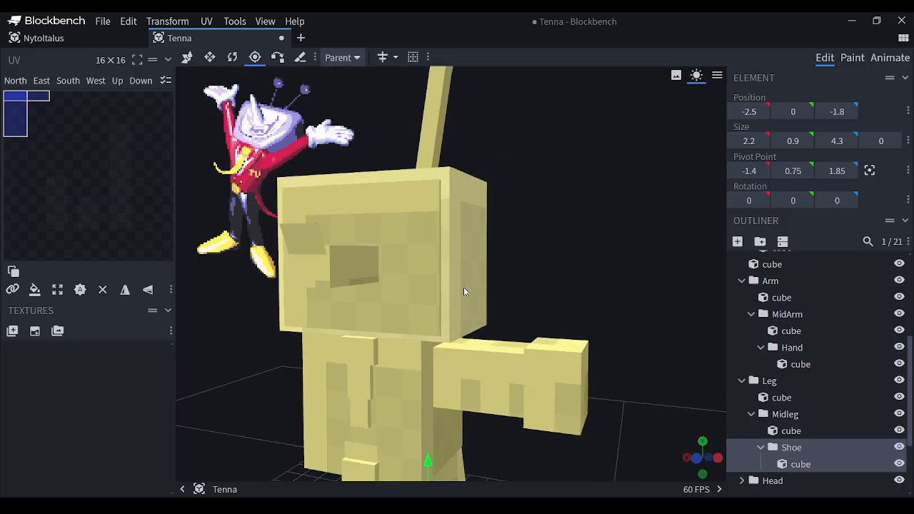
click(463, 287)
click(769, 353)
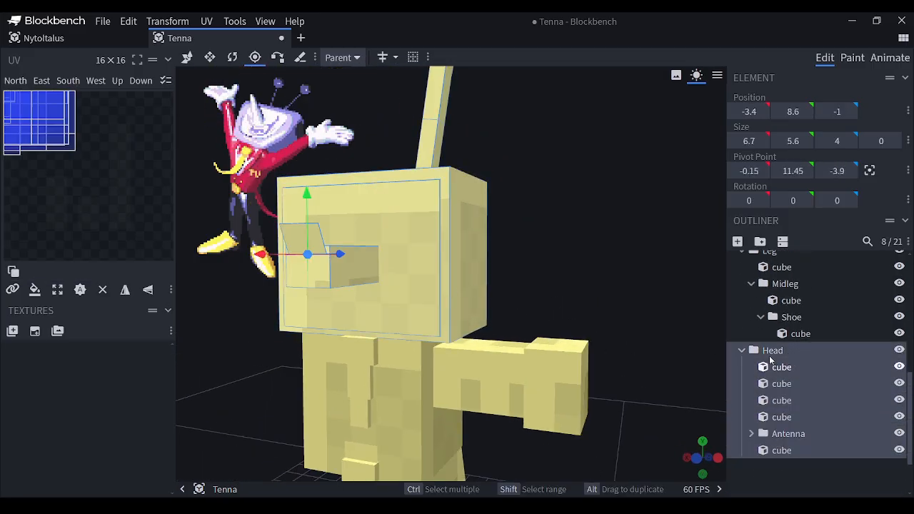
click(869, 171)
click(482, 272)
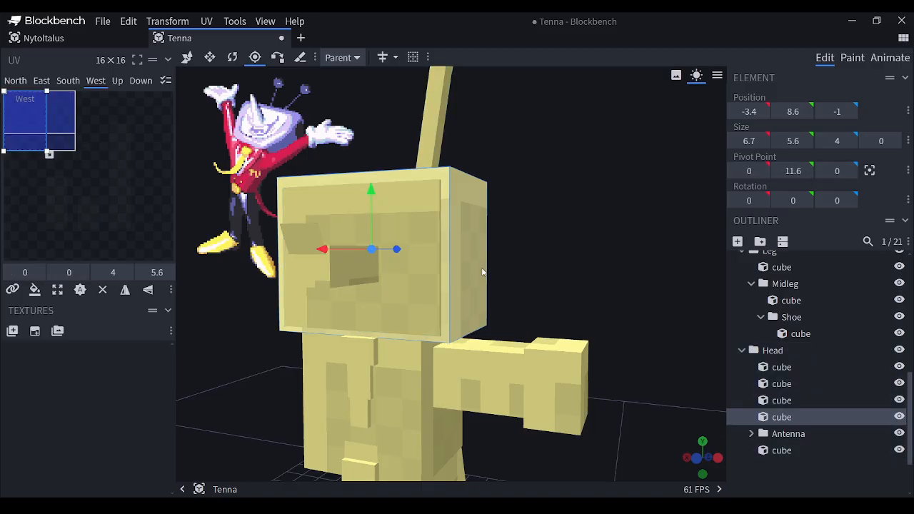
click(778, 351)
drag(514, 318, 543, 316)
drag(440, 209, 440, 288)
drag(642, 284, 499, 322)
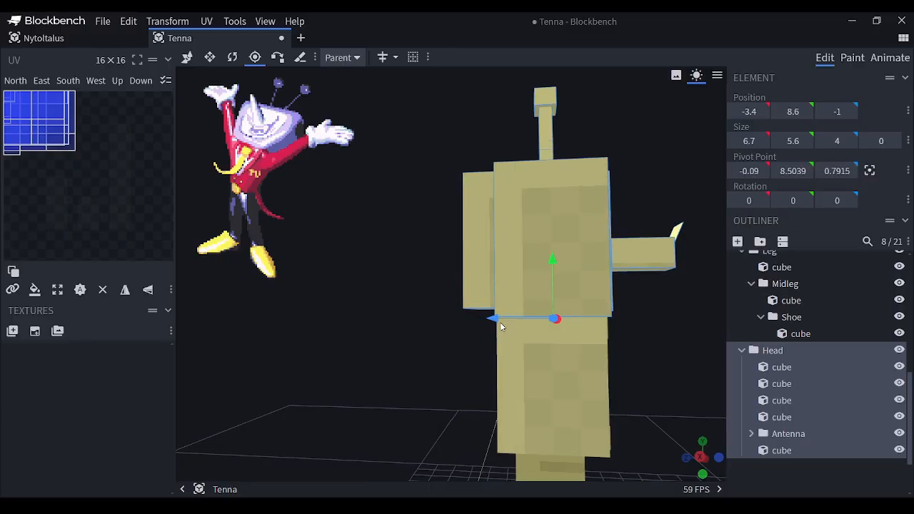
drag(643, 325, 517, 357)
- Center the MidAntenna bone's pivot and move it to the joint between the antenna segments, about X -2.08 and Y 16.22
click(790, 435)
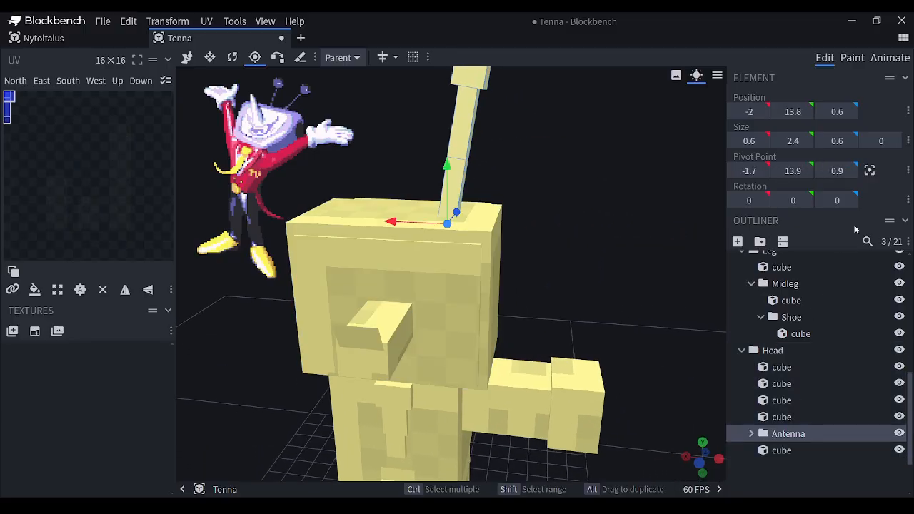
drag(650, 237, 589, 235)
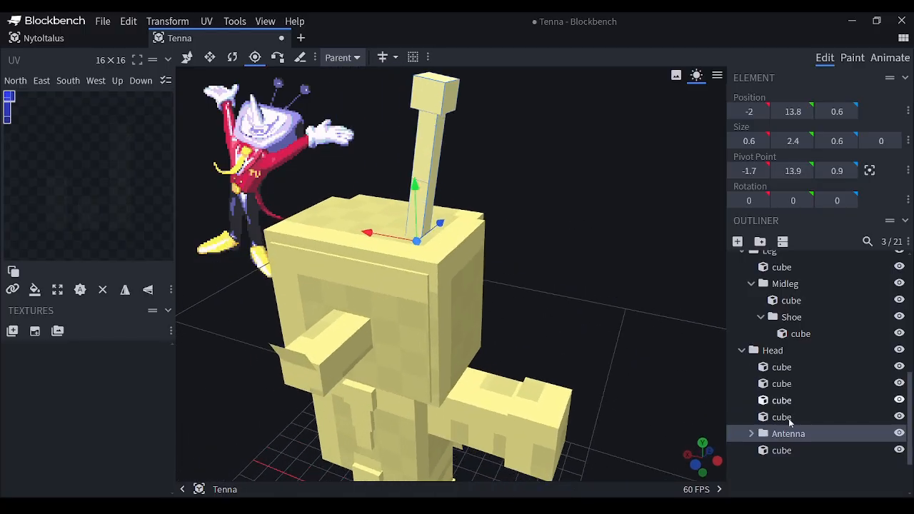
click(750, 433)
click(784, 466)
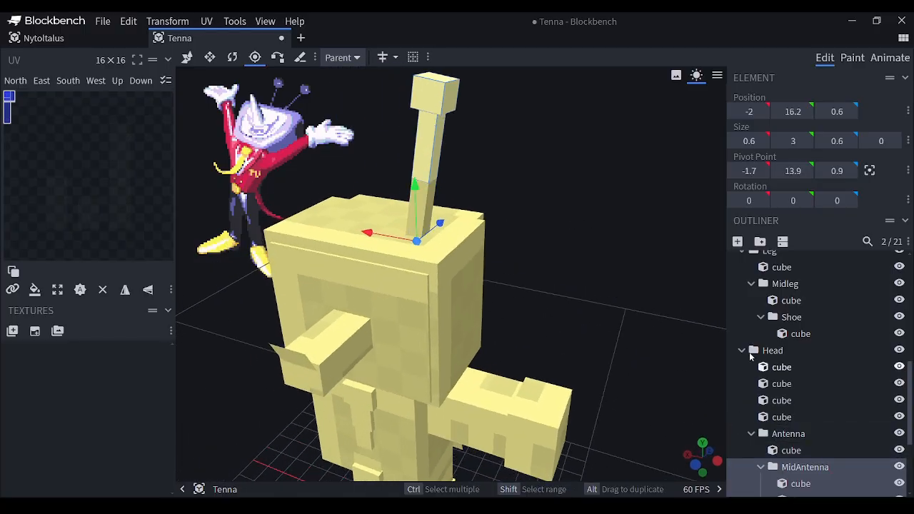
click(869, 170)
drag(629, 177, 430, 242)
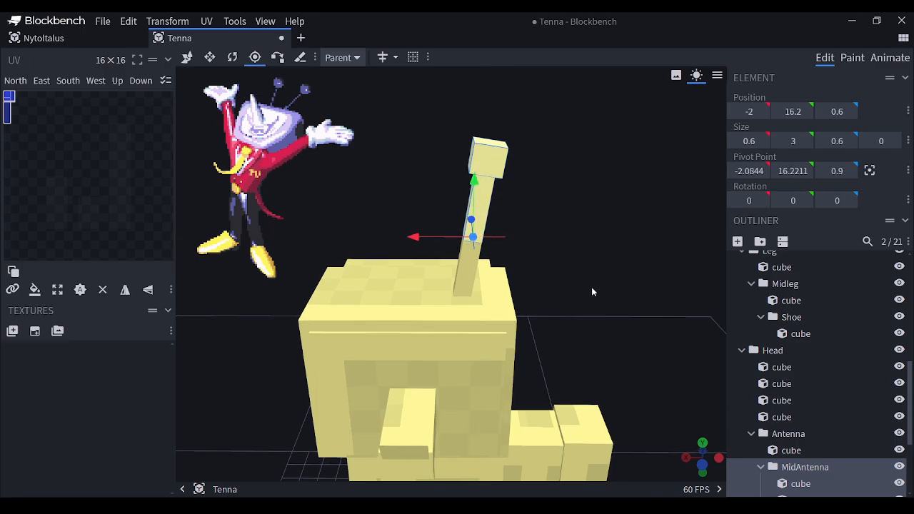
drag(591, 291, 590, 276)
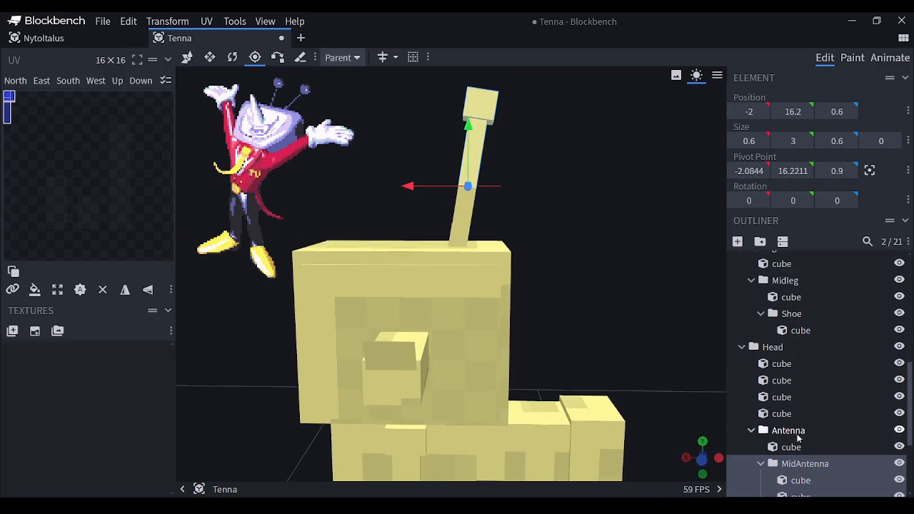
- Raise the Antenna bone's pivot to Y 14.1, where the antenna meets the head
scroll(798, 438, down, 1)
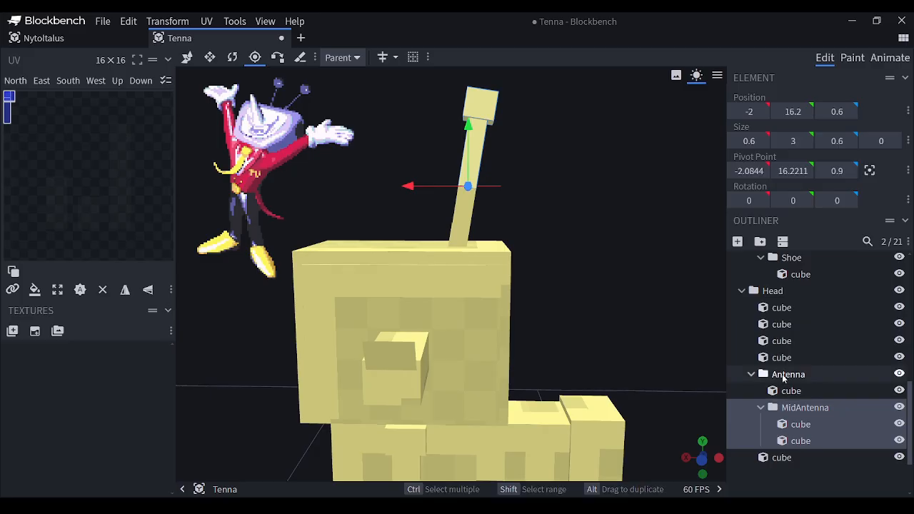
click(787, 374)
drag(614, 285, 585, 261)
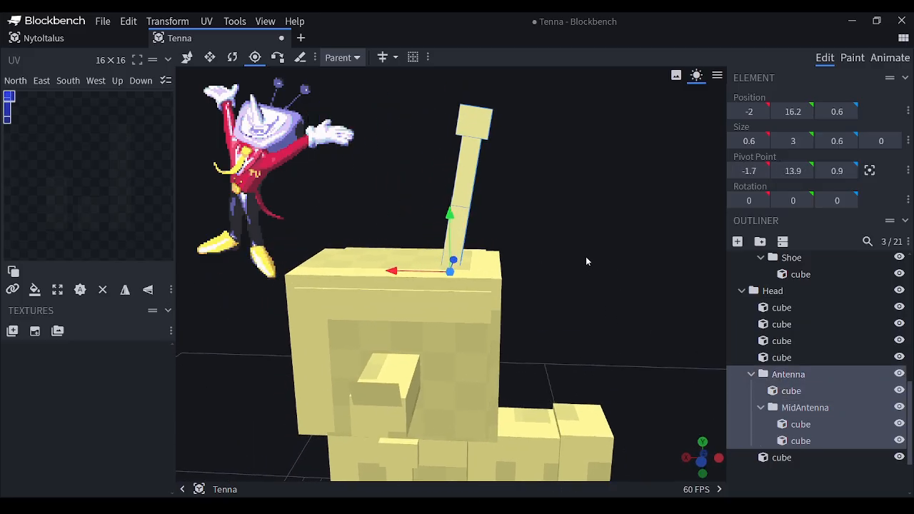
drag(451, 222, 451, 216)
scroll(538, 270, down, 5)
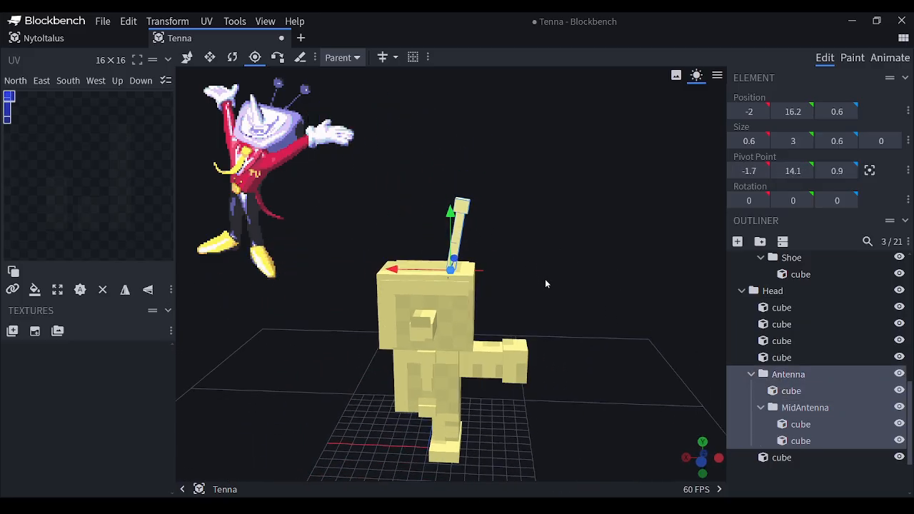
drag(581, 316, 602, 266)
scroll(571, 250, up, 4)
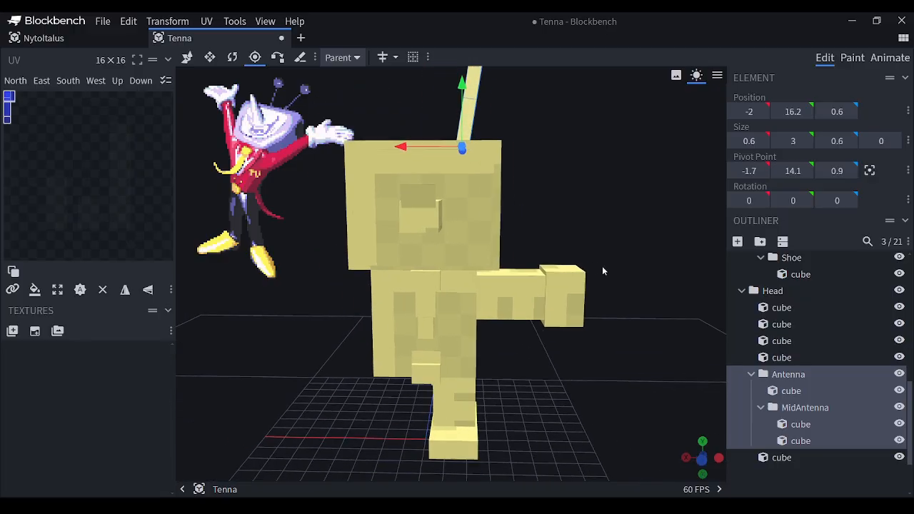
scroll(603, 269, down, 5)
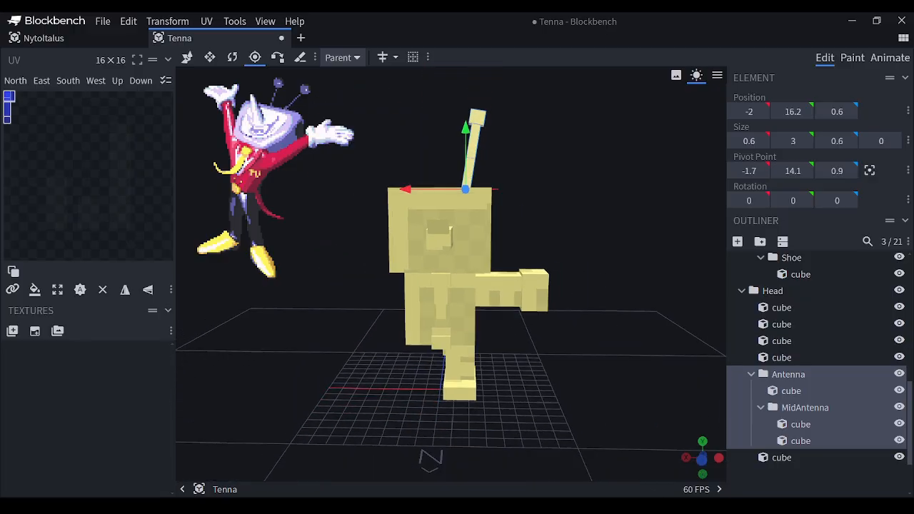